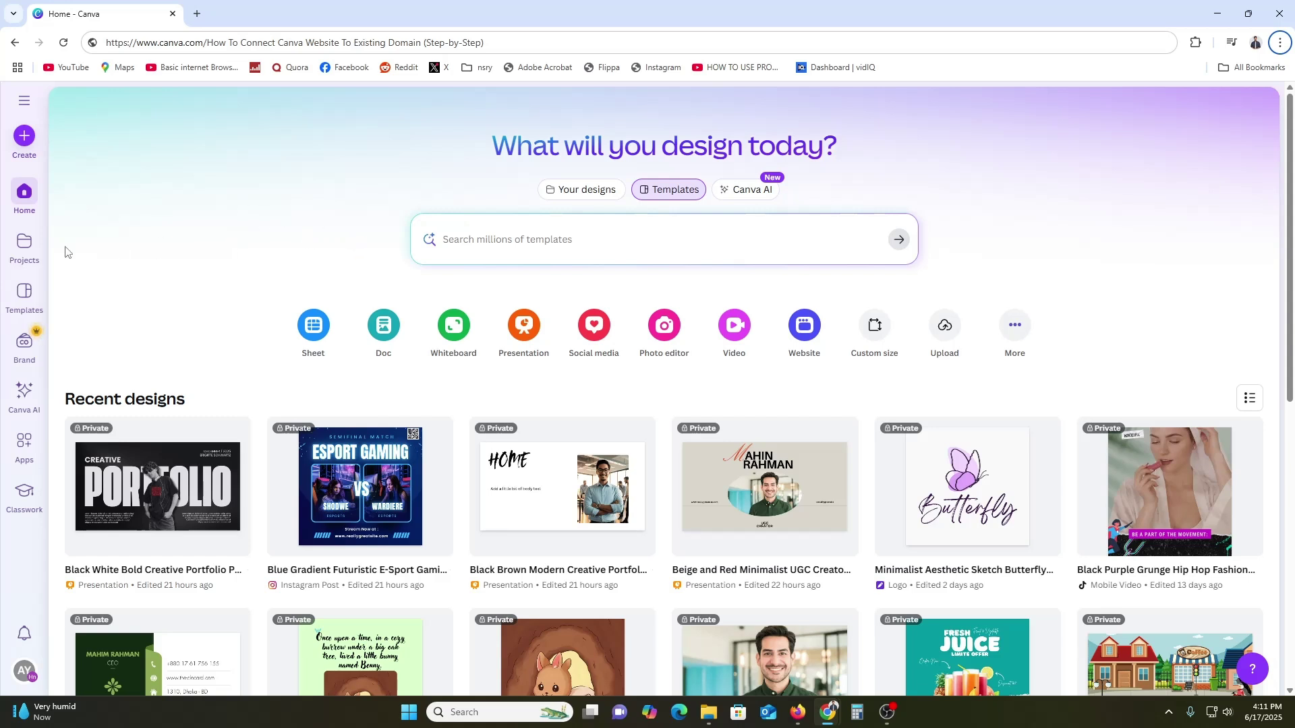
# Copy the canva.com address and load it in a new incognito window
pyautogui.click(24, 247)
pyautogui.hotkey('alt', 'Left')
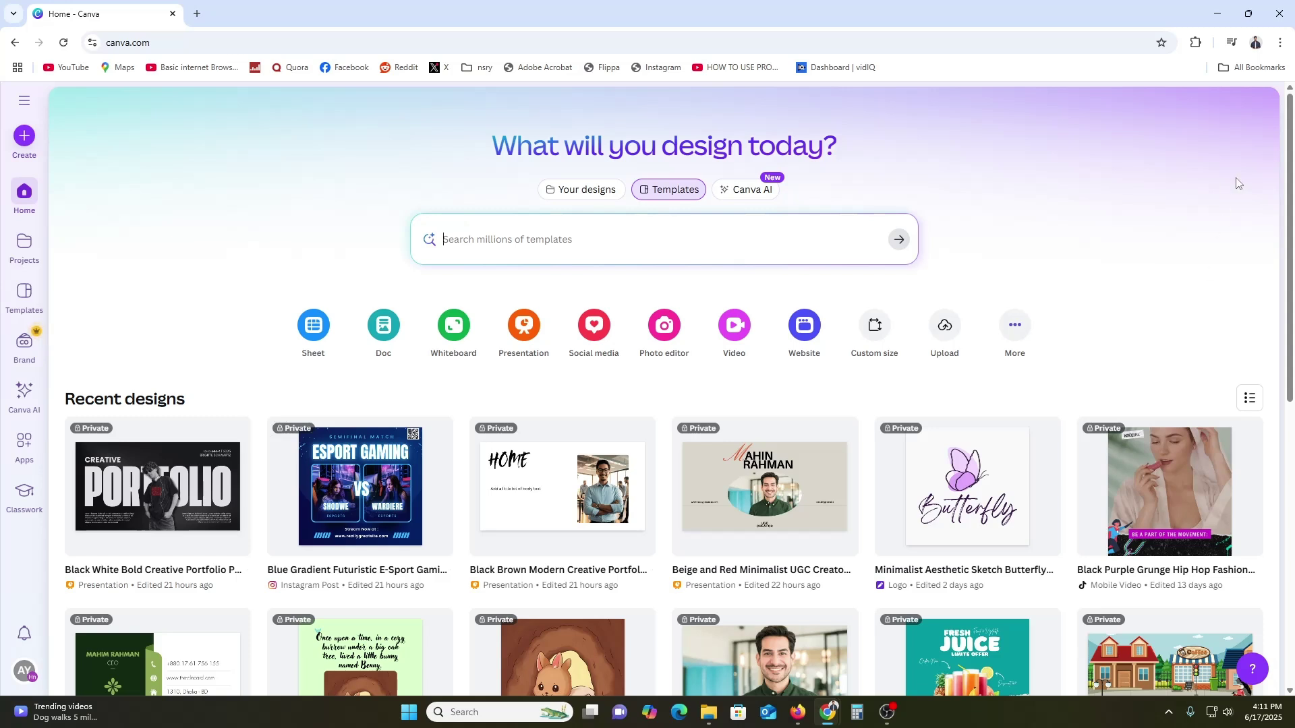
pyautogui.click(712, 45)
pyautogui.hotkey('ctrl', 'c')
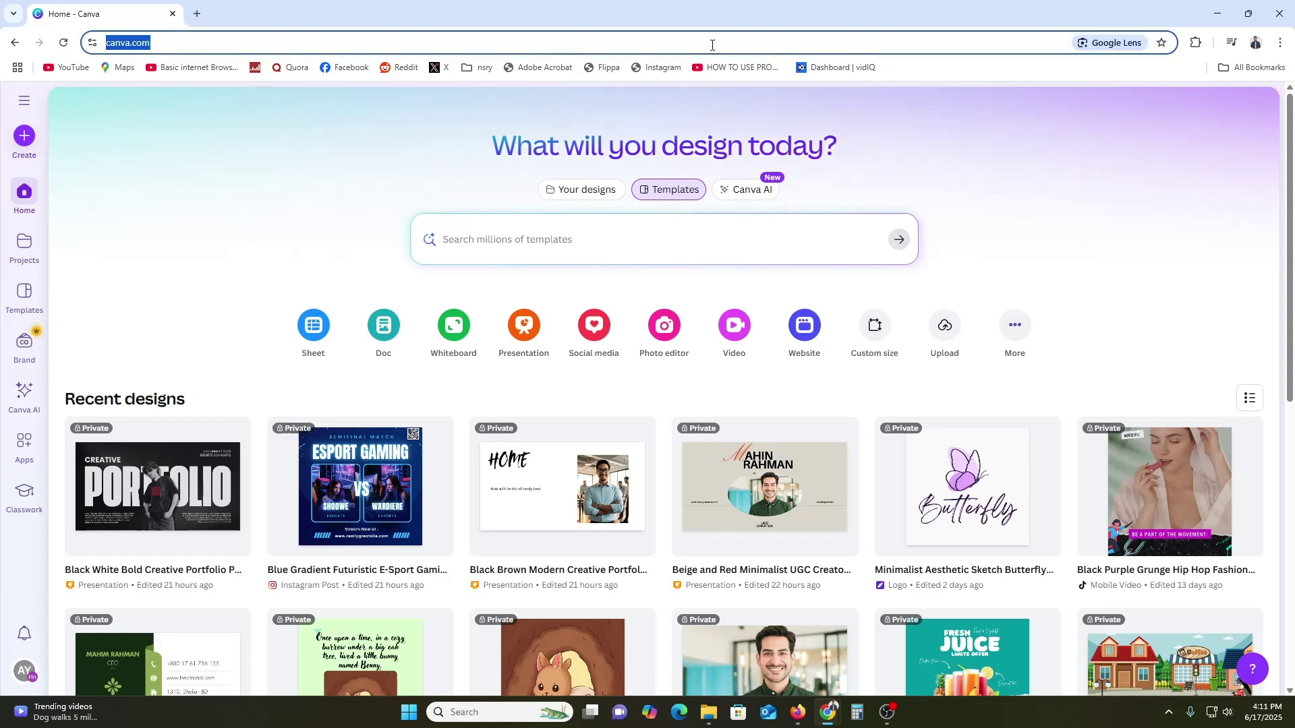
pyautogui.click(1281, 43)
pyautogui.click(1192, 115)
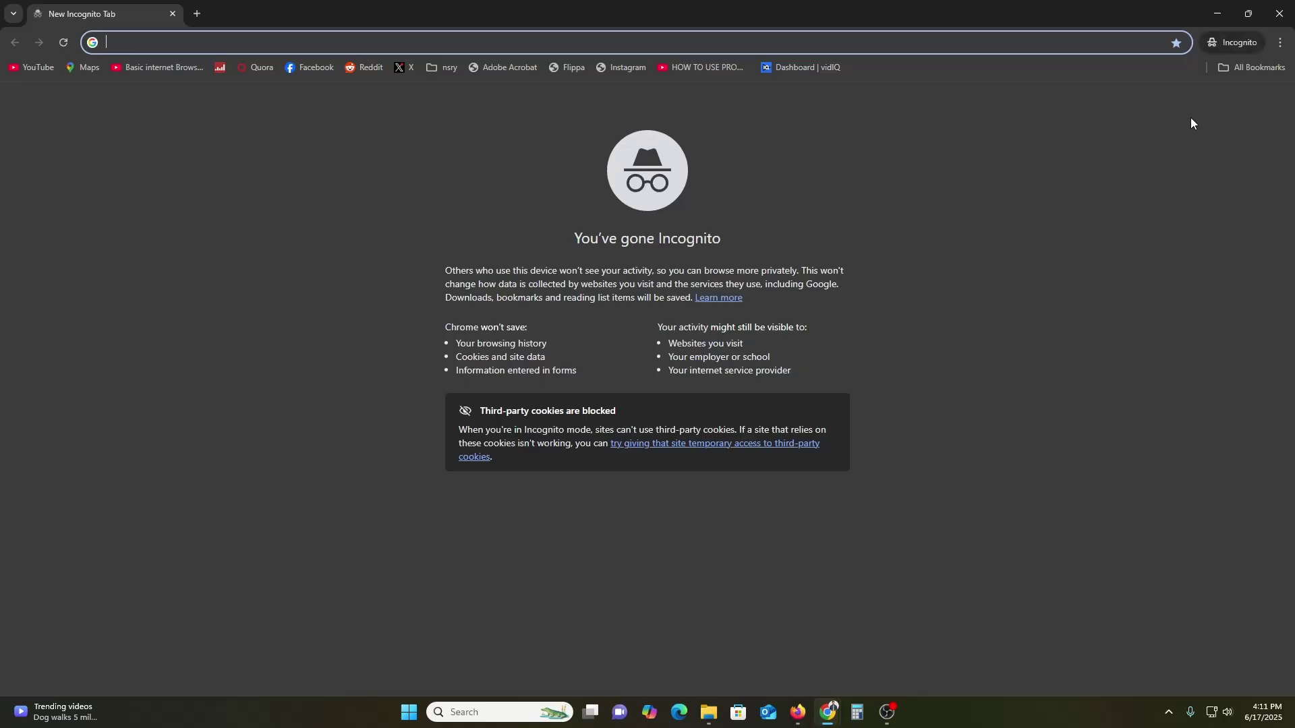
pyautogui.hotkey('ctrl', 'v')
pyautogui.press('Return')
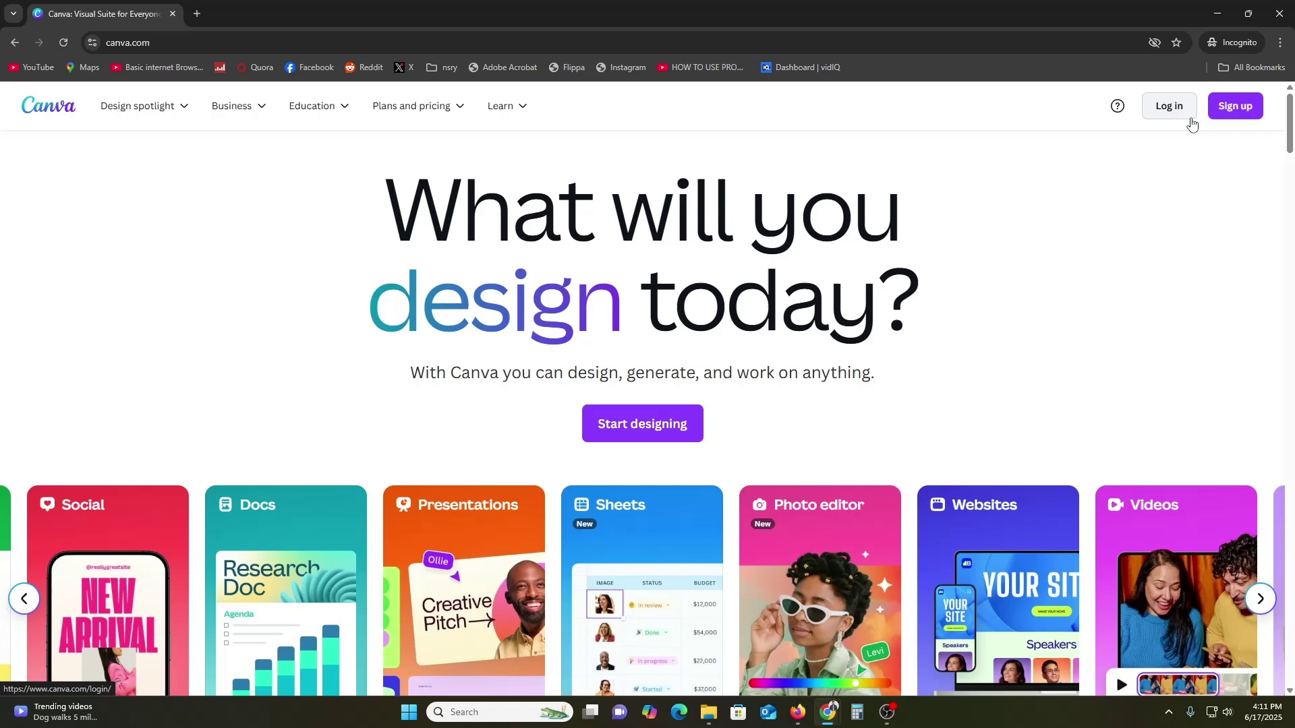
# Browse the product category carousel, including Websites, then scroll down to the Free, Pro and Teams pricing
pyautogui.scroll(-3, 174, 315)
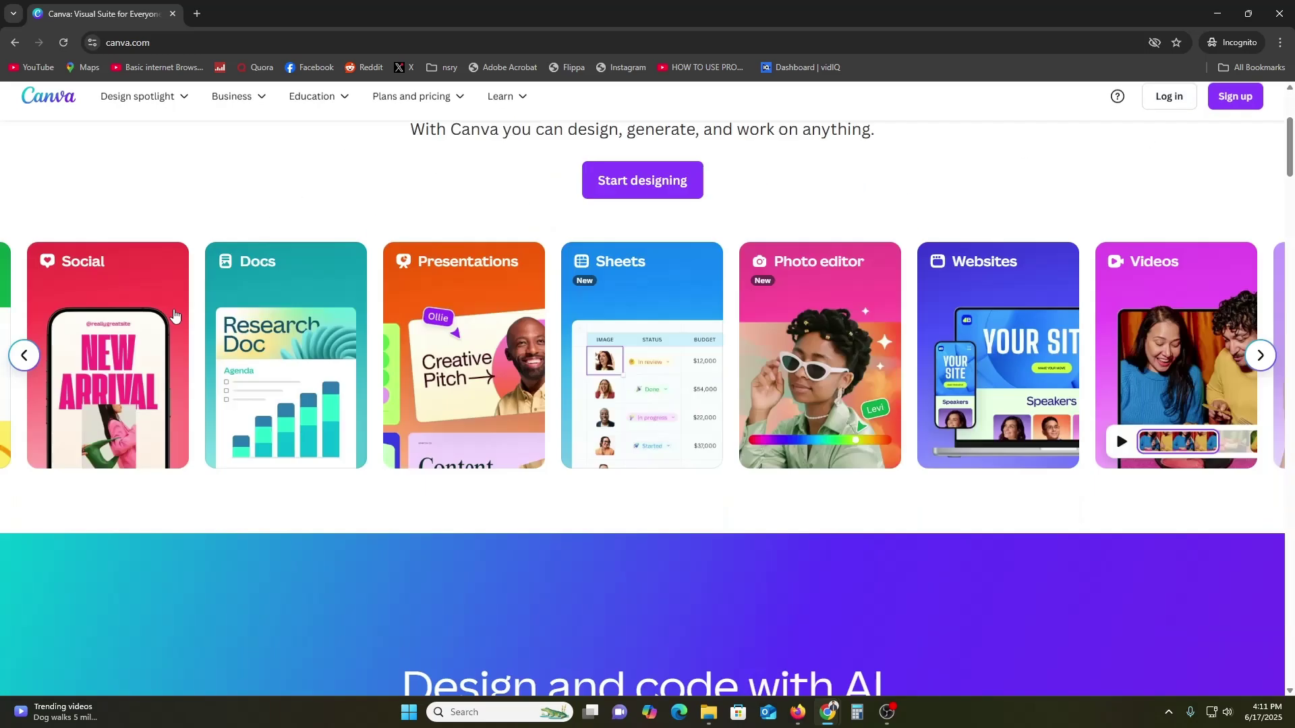
pyautogui.scroll(3, 226, 311)
pyautogui.scroll(-2, 338, 335)
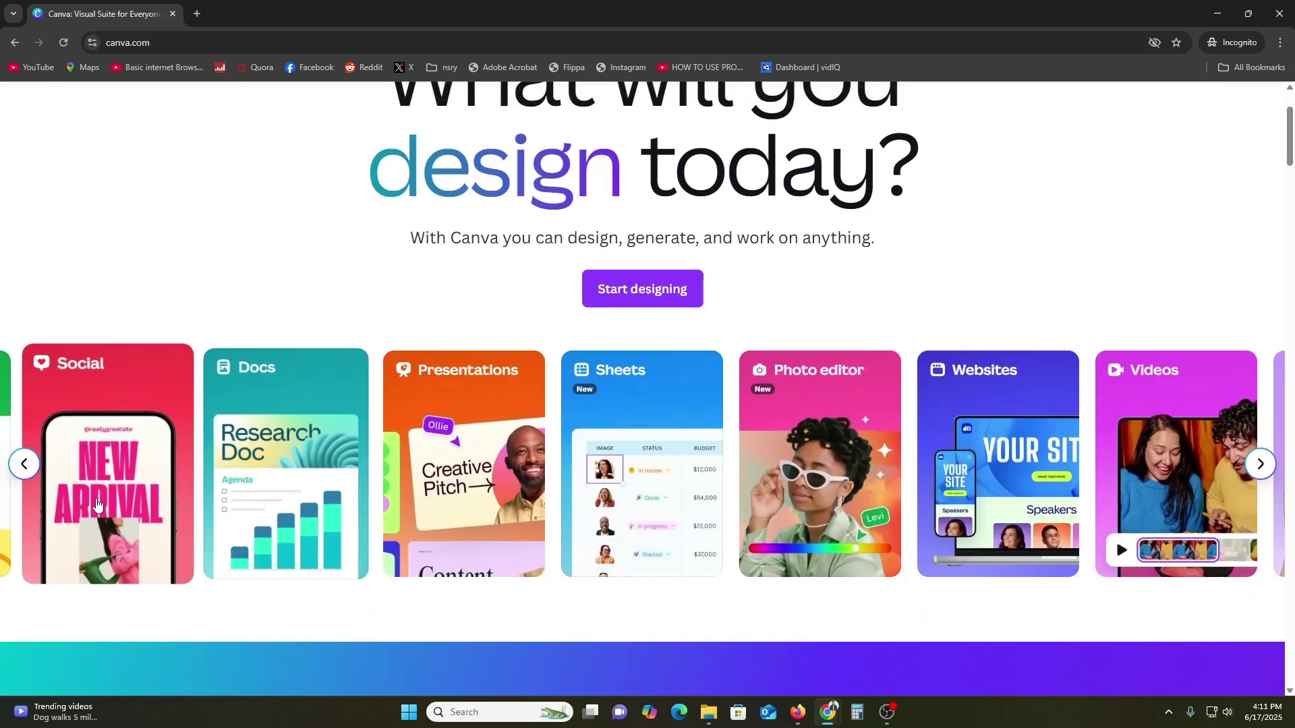
pyautogui.click(25, 465)
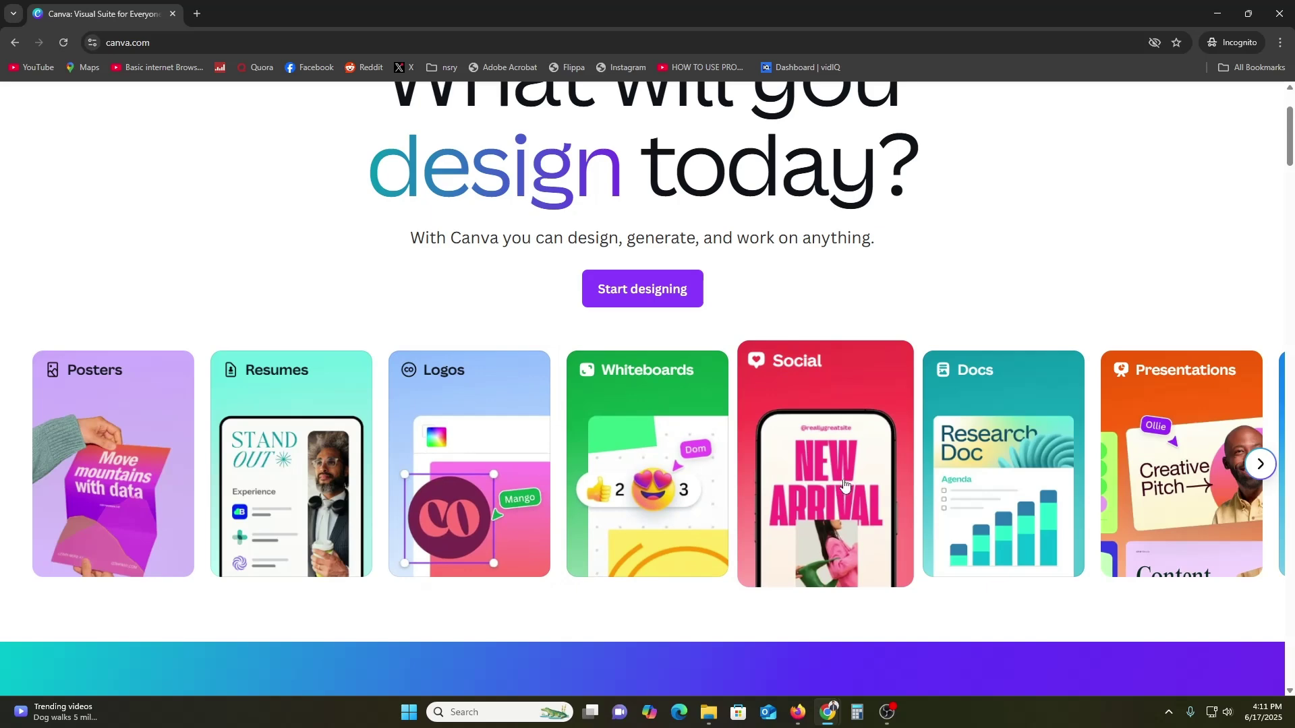
pyautogui.click(1246, 464)
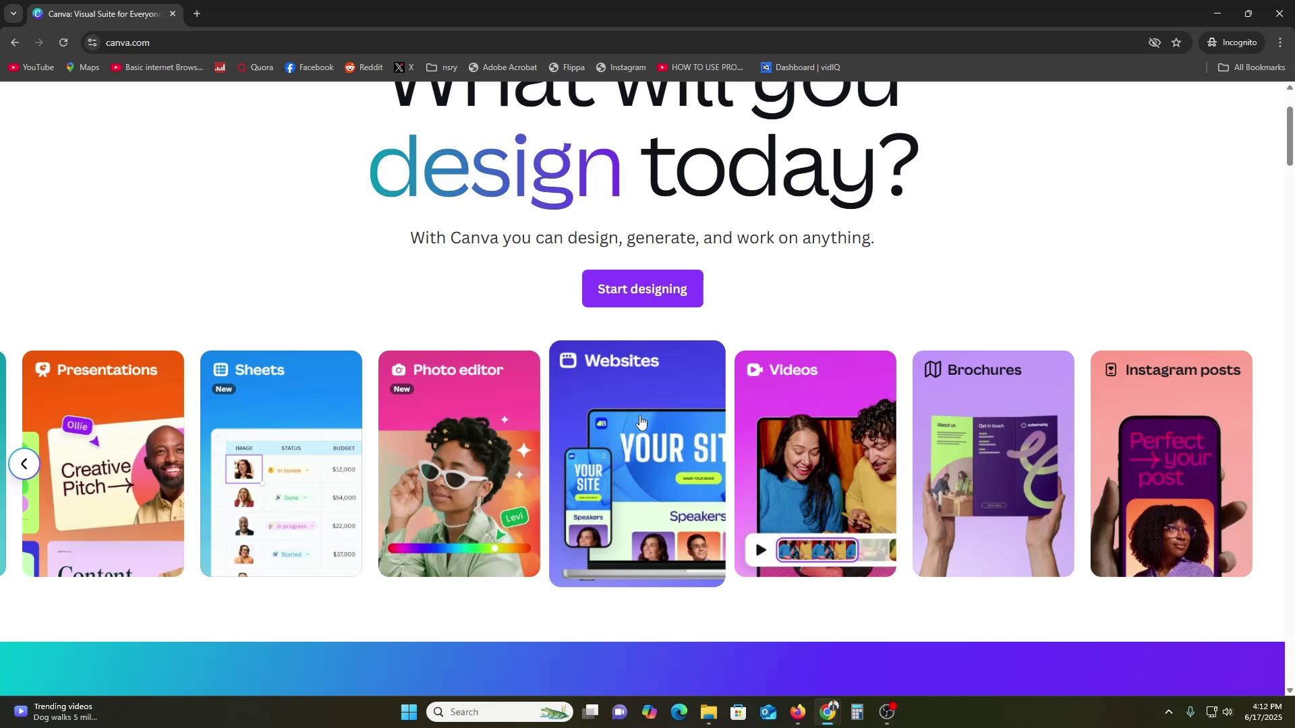
pyautogui.scroll(-12, 641, 421)
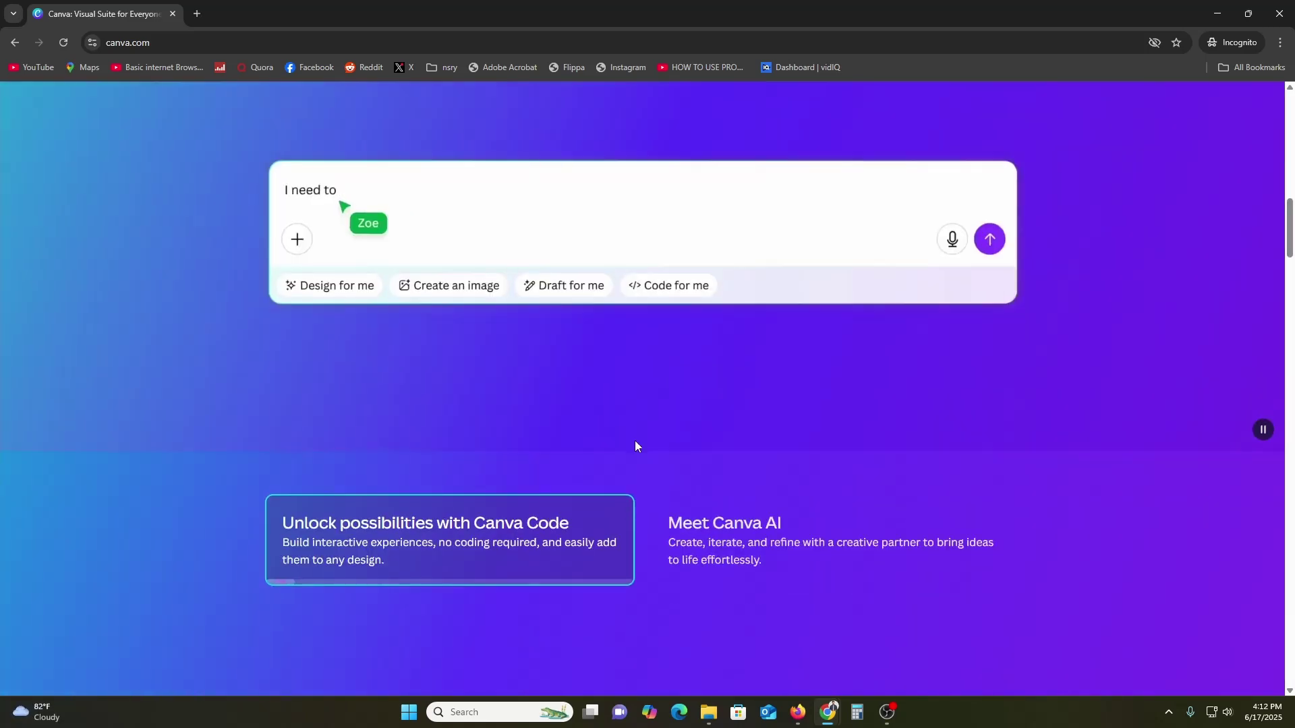
pyautogui.scroll(-6, 635, 445)
pyautogui.scroll(-5, 618, 508)
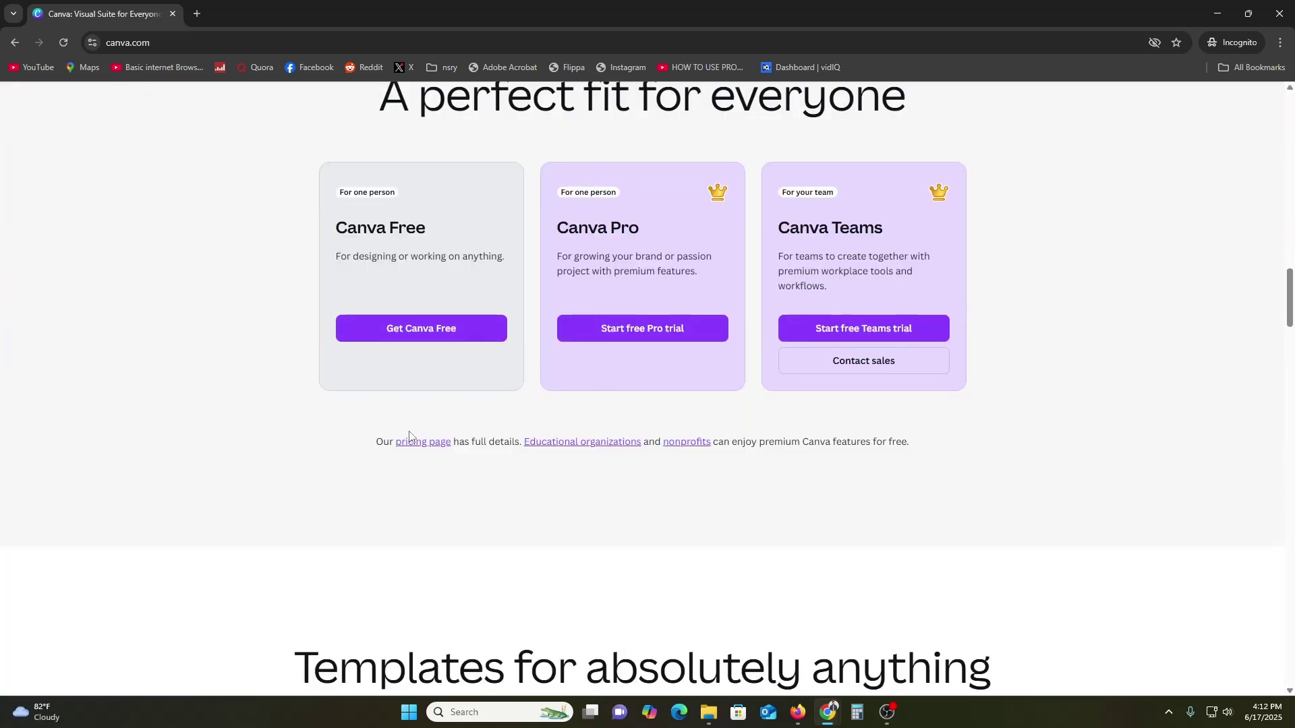
# Try the Get Canva Free email sign-up, back out, and close the incognito window
pyautogui.click(419, 337)
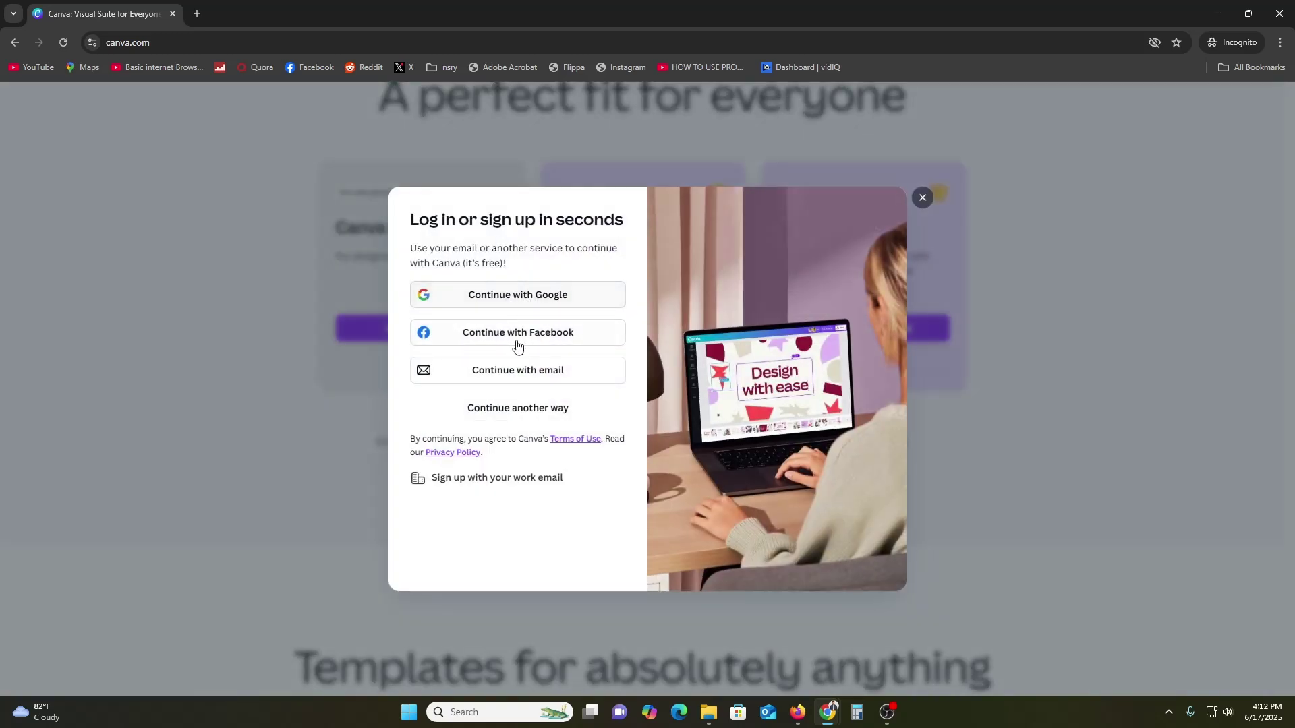
pyautogui.click(508, 371)
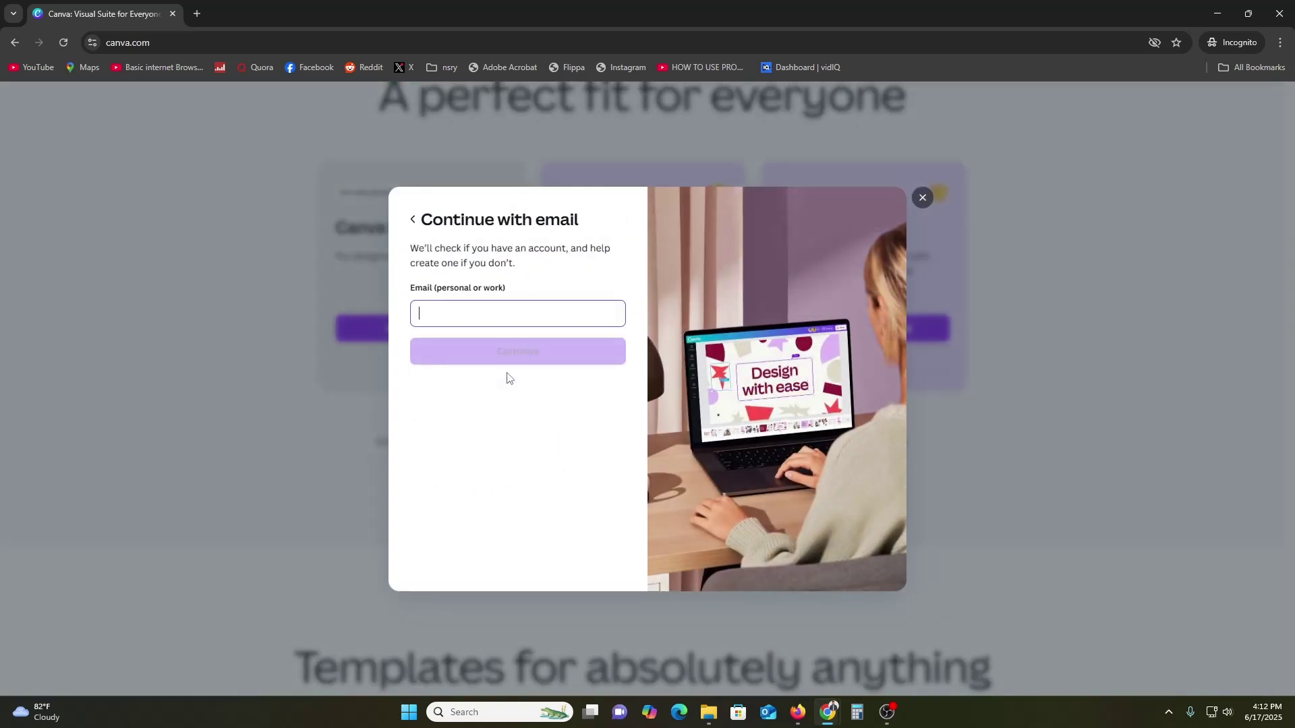
pyautogui.click(414, 220)
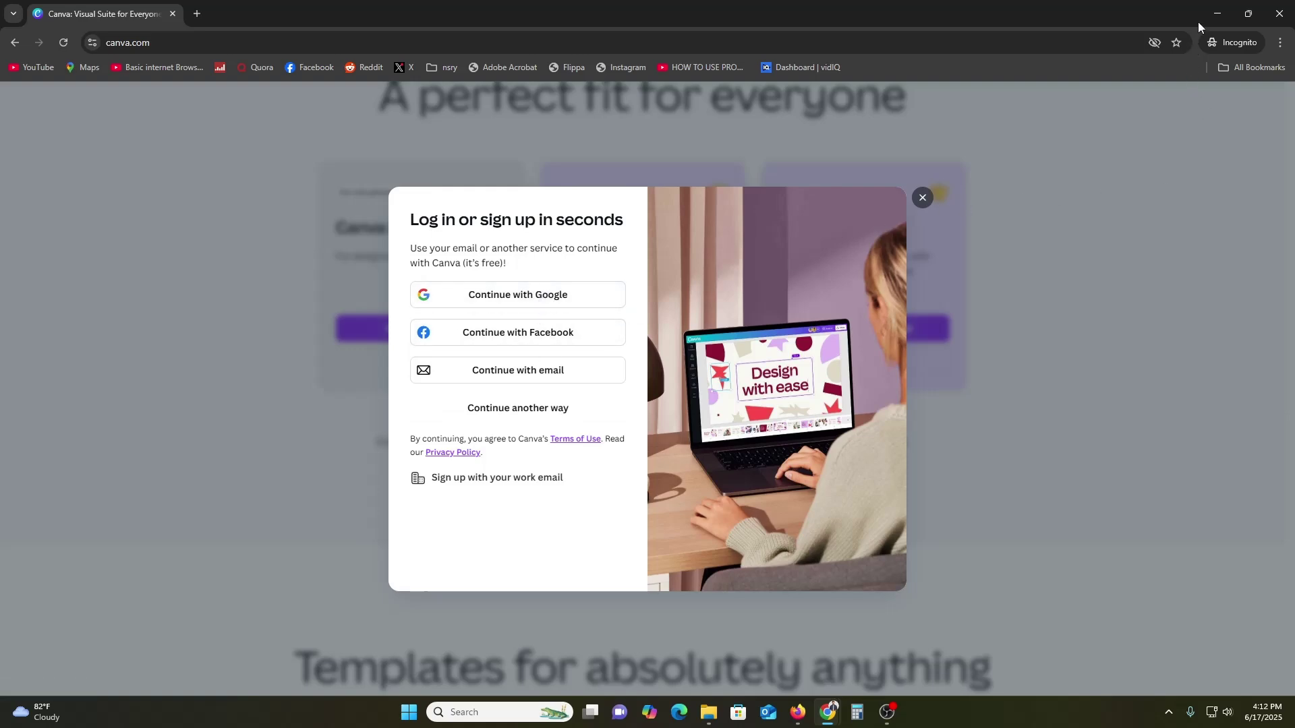
pyautogui.click(1217, 14)
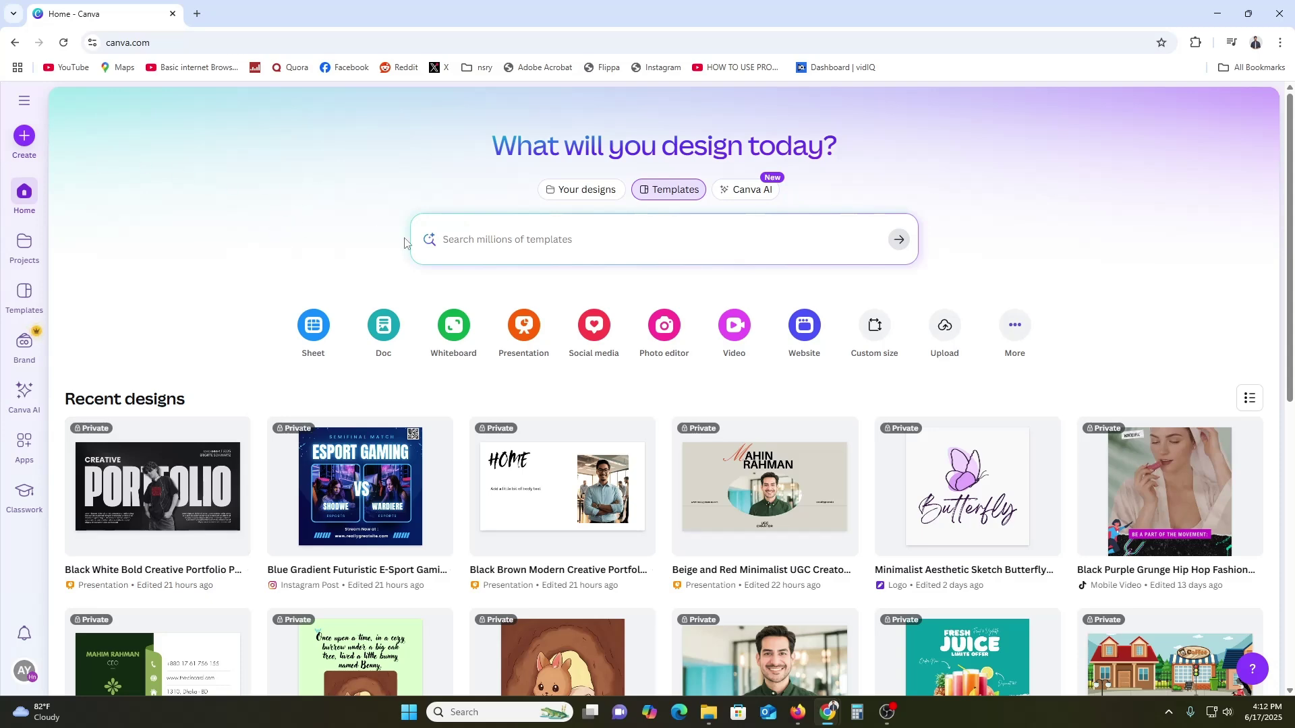
pyautogui.click(497, 240)
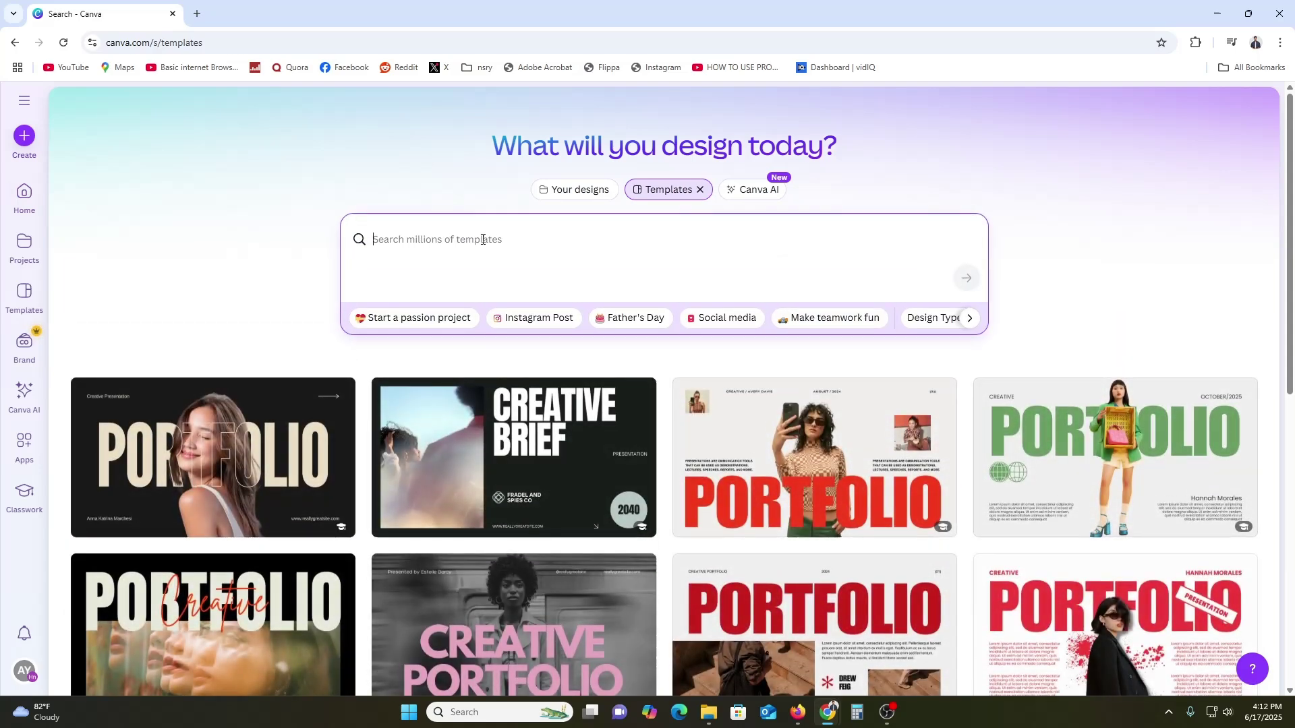
pyautogui.write('website')
pyautogui.press('Return')
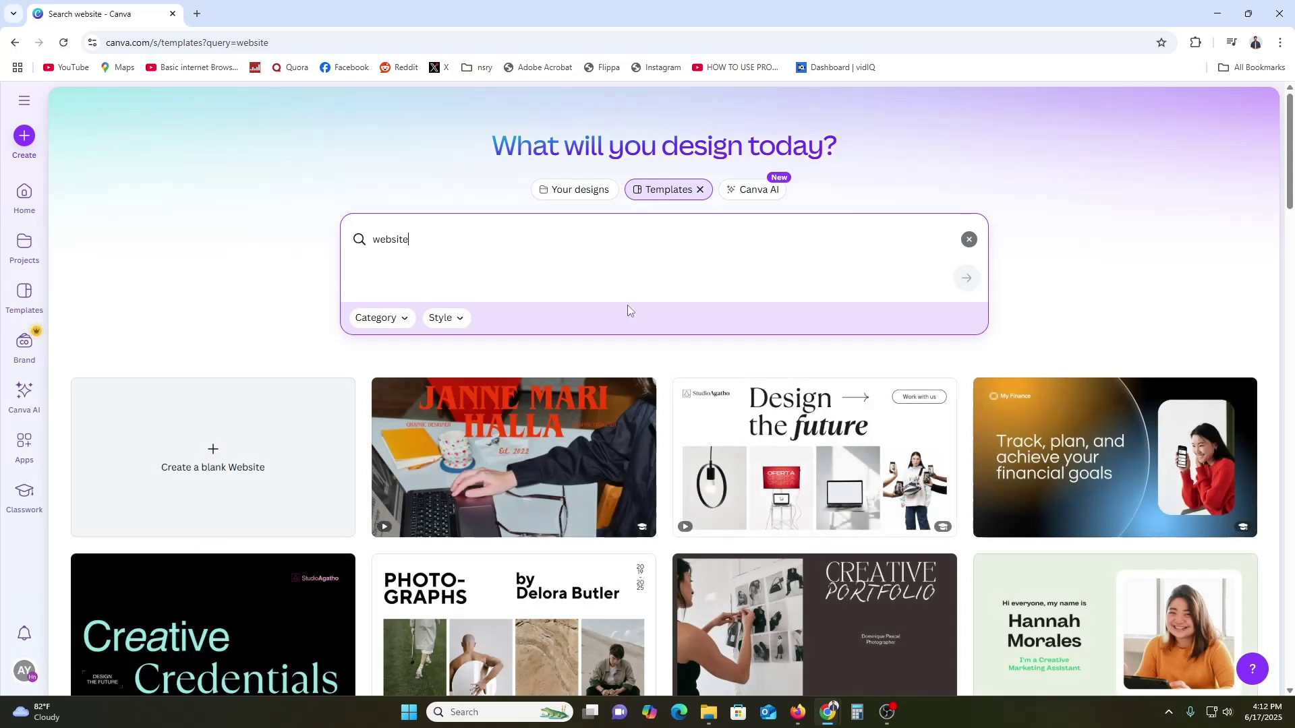
pyautogui.scroll(-1, 981, 609)
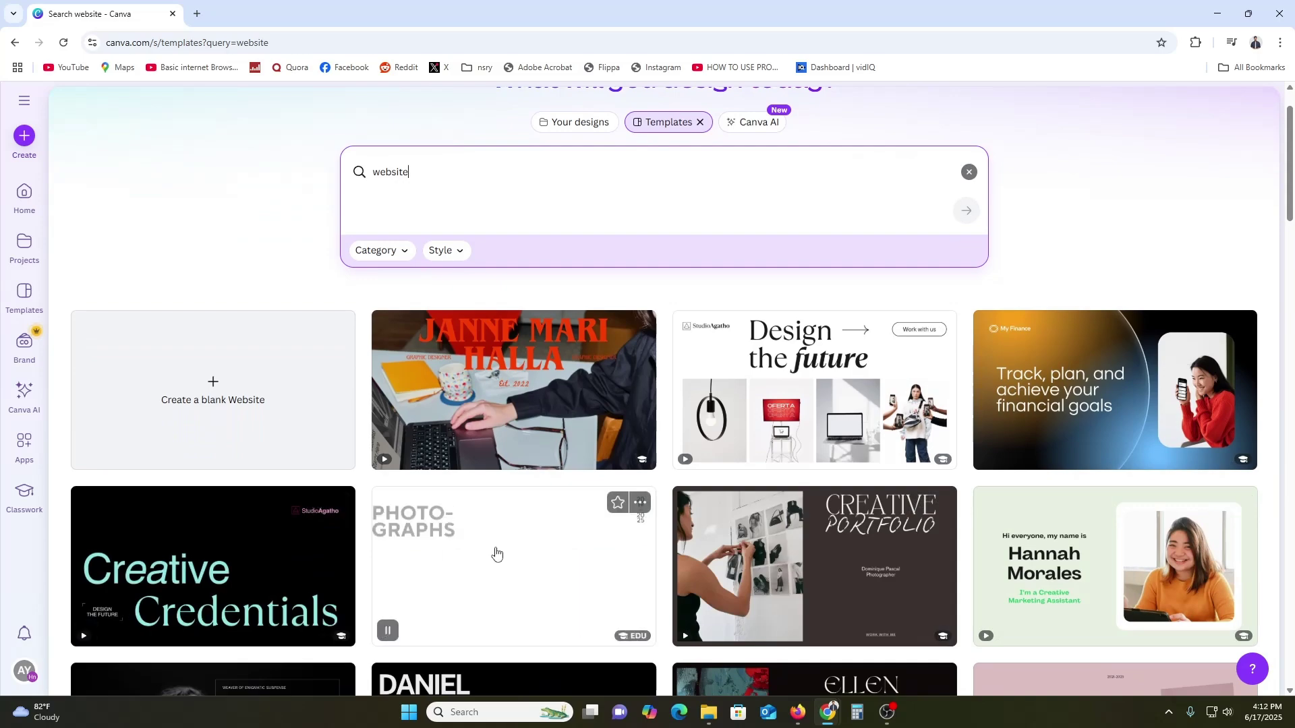
pyautogui.scroll(-4, 512, 546)
pyautogui.scroll(-4, 1210, 566)
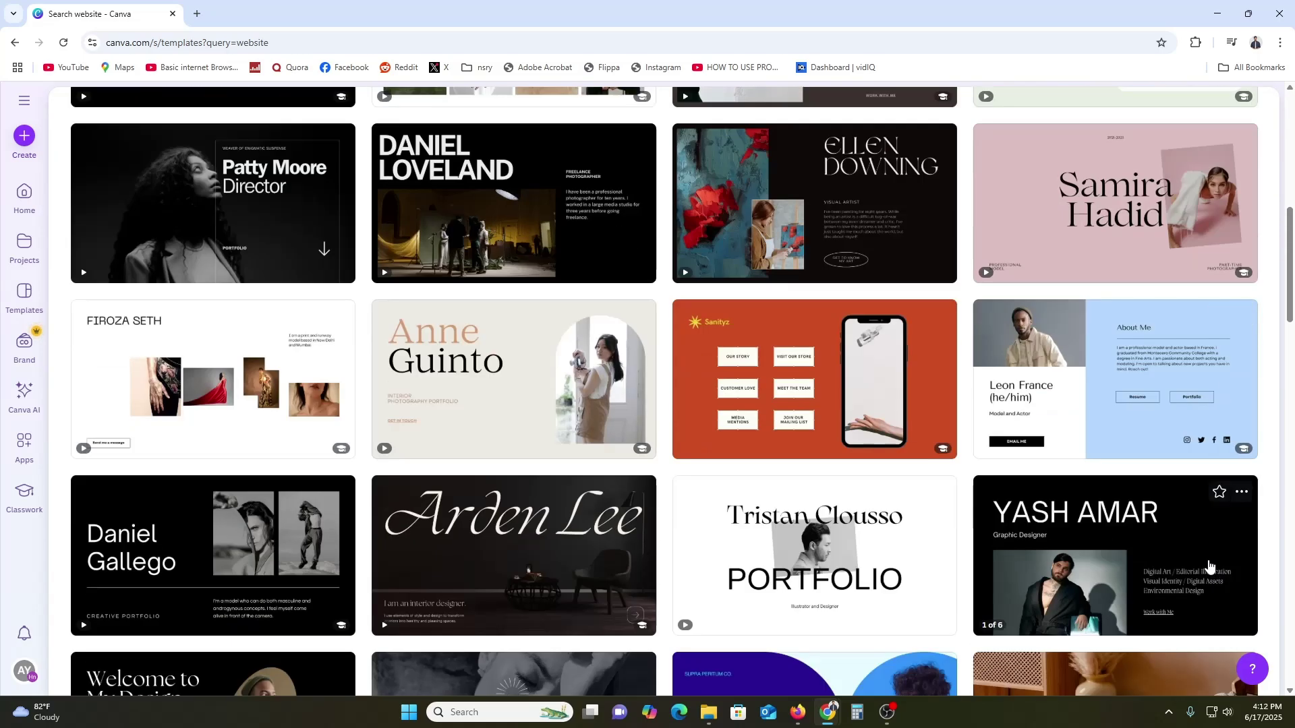
pyautogui.scroll(6, 1210, 567)
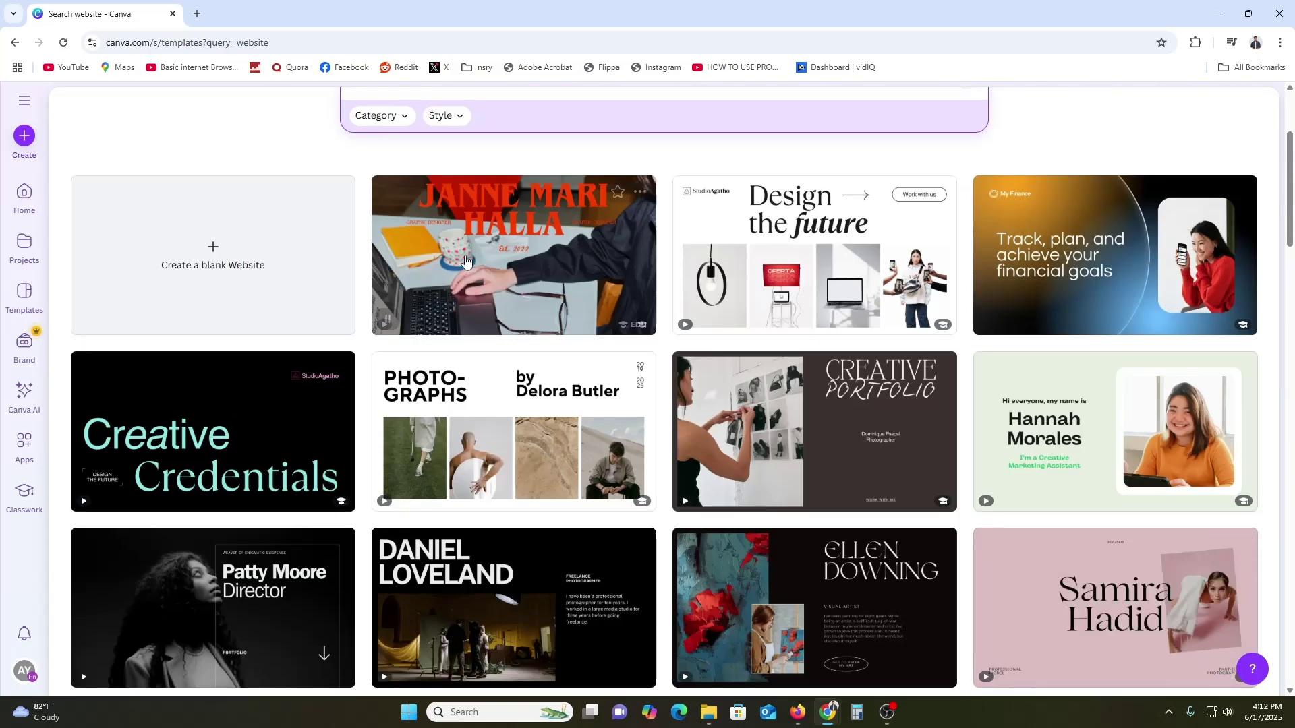
pyautogui.click(31, 216)
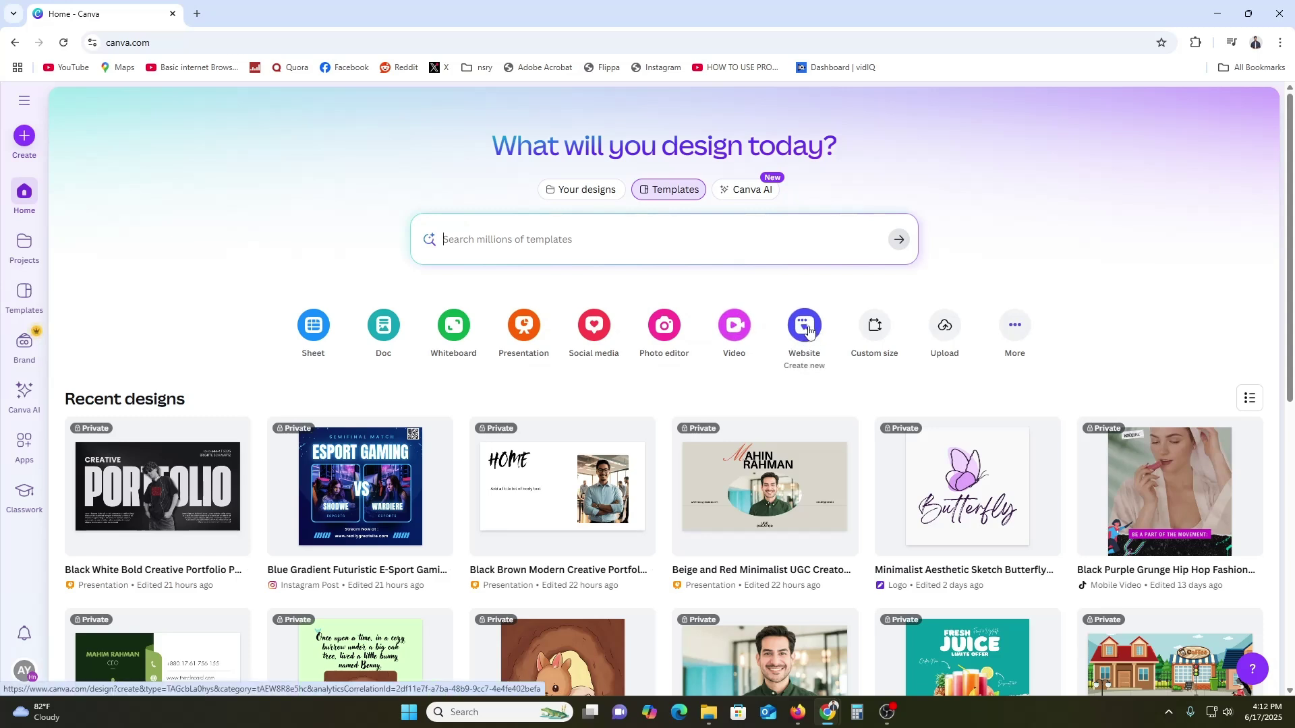
# Create a blank website design, add a second empty section, and glance at the text styles
pyautogui.click(809, 330)
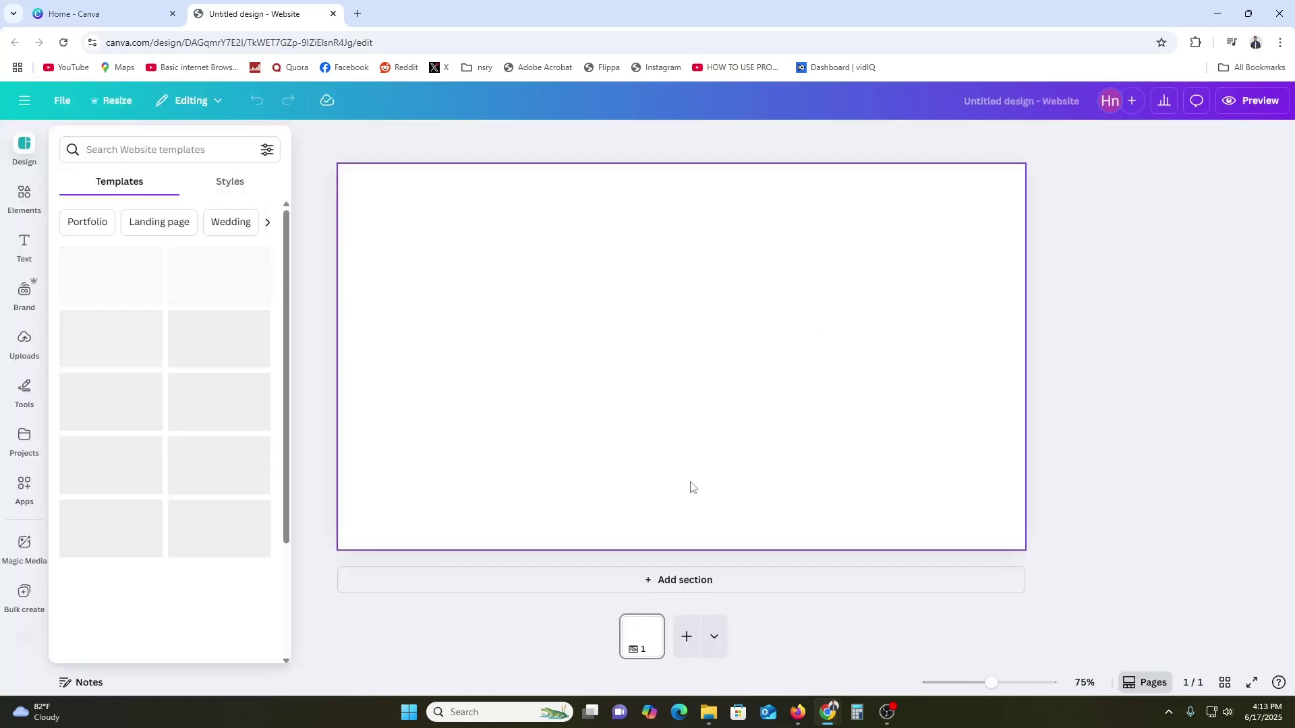
pyautogui.click(705, 582)
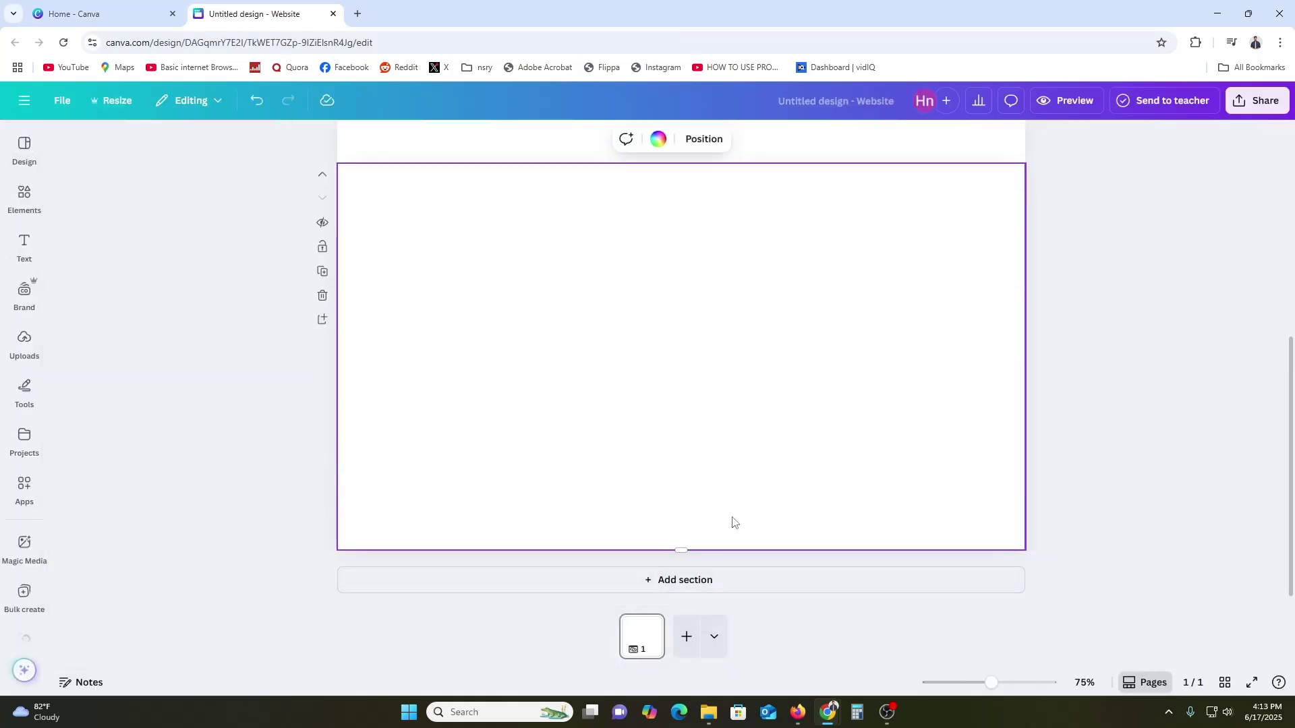
pyautogui.scroll(5, 983, 434)
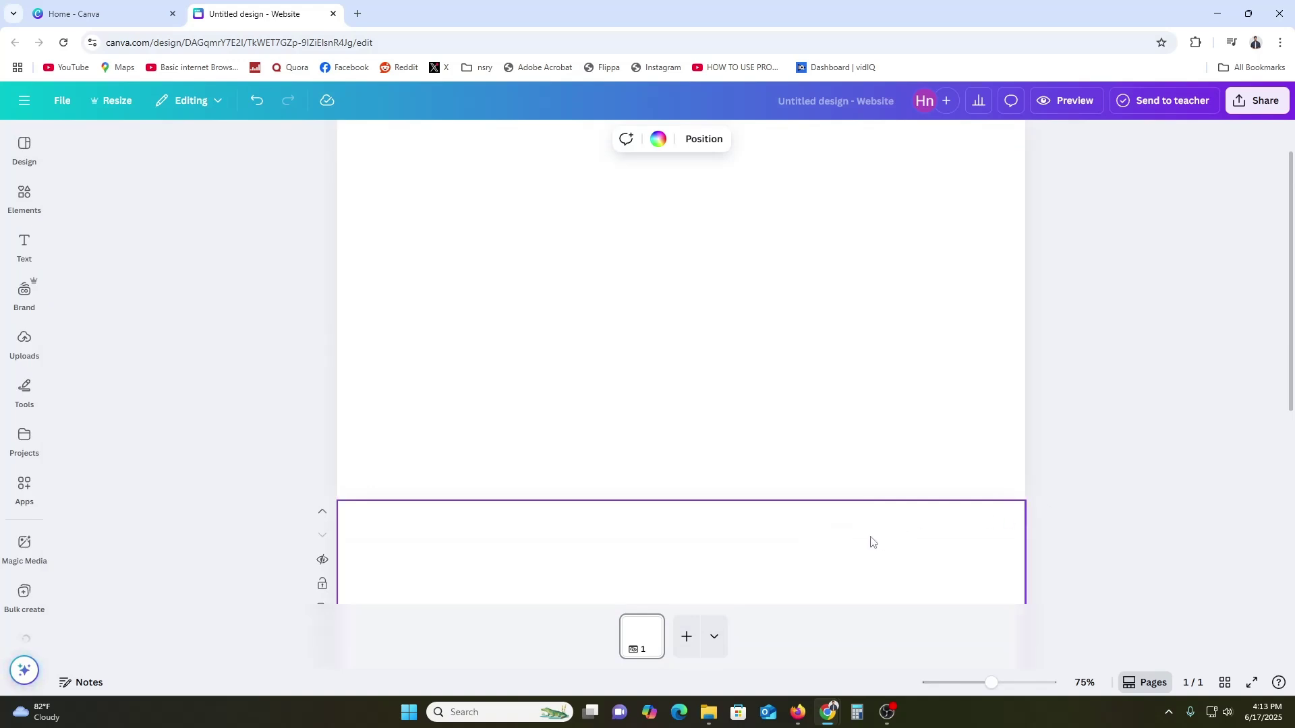
pyautogui.click(27, 238)
pyautogui.click(24, 244)
pyautogui.click(21, 265)
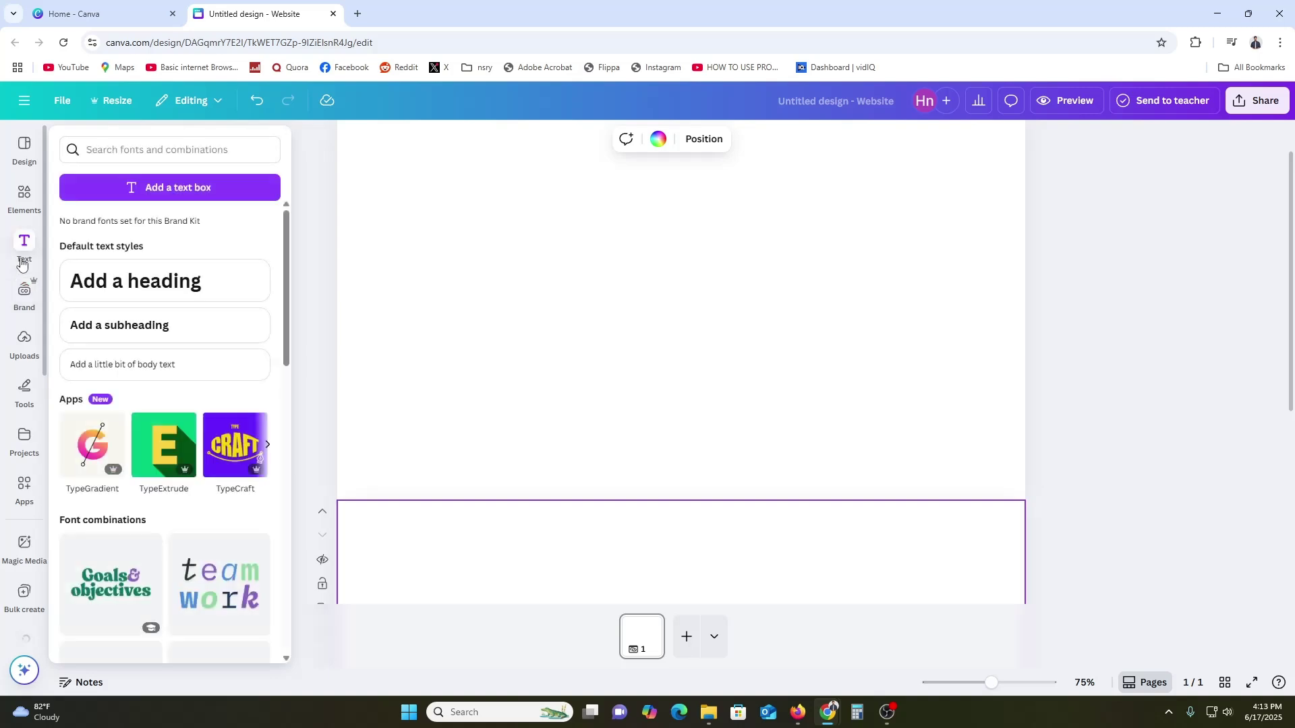
pyautogui.click(21, 265)
# Search the Design panel's templates for 'website'
pyautogui.click(23, 152)
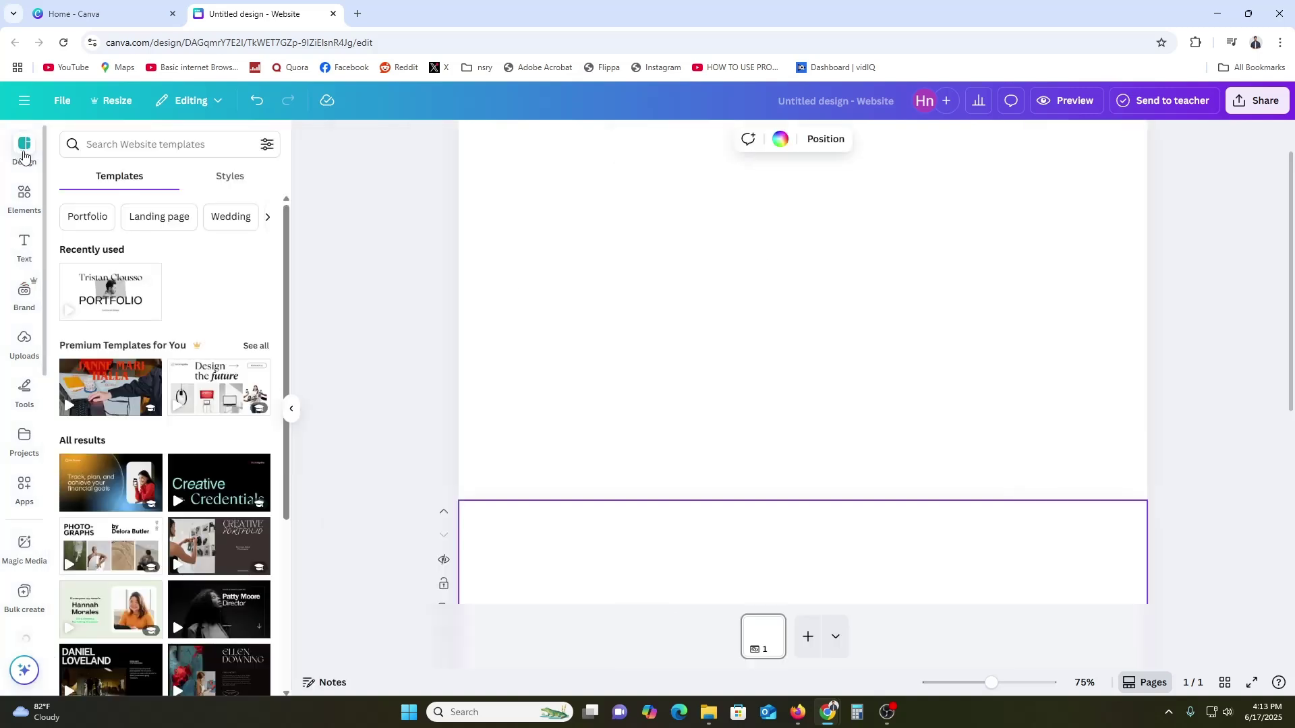
pyautogui.click(161, 149)
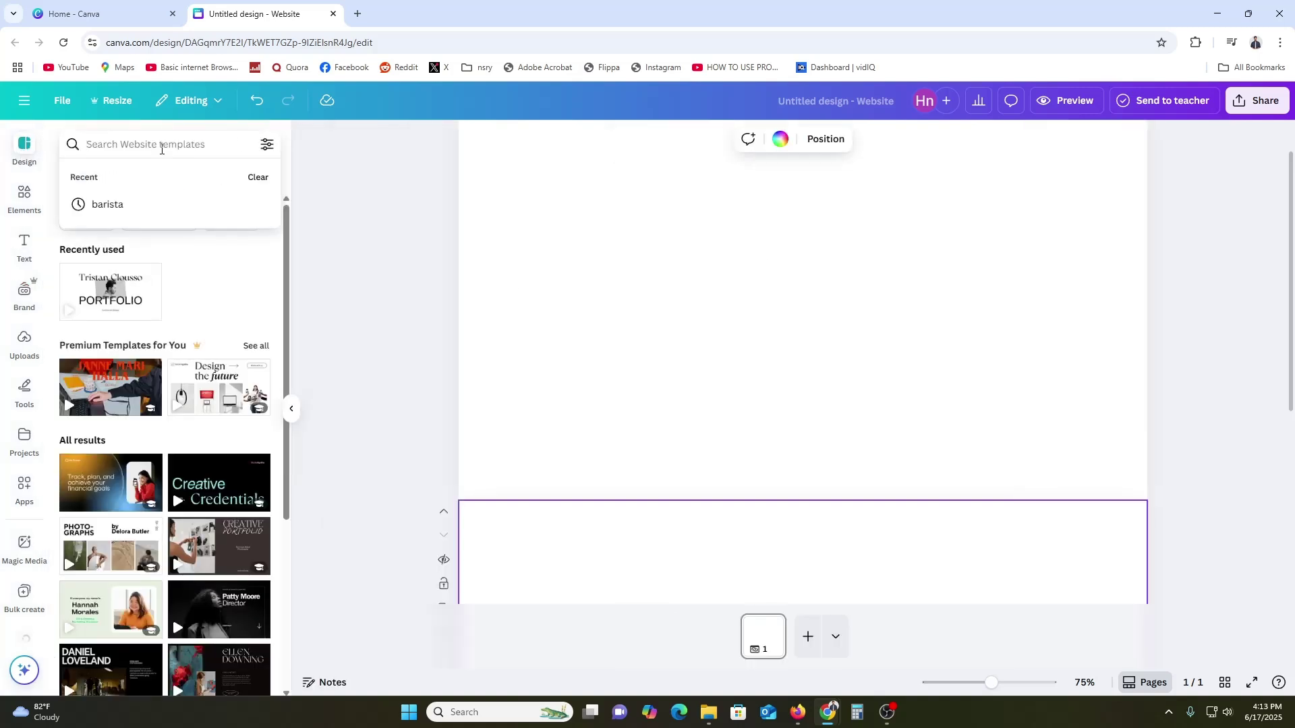
pyautogui.write('webste')
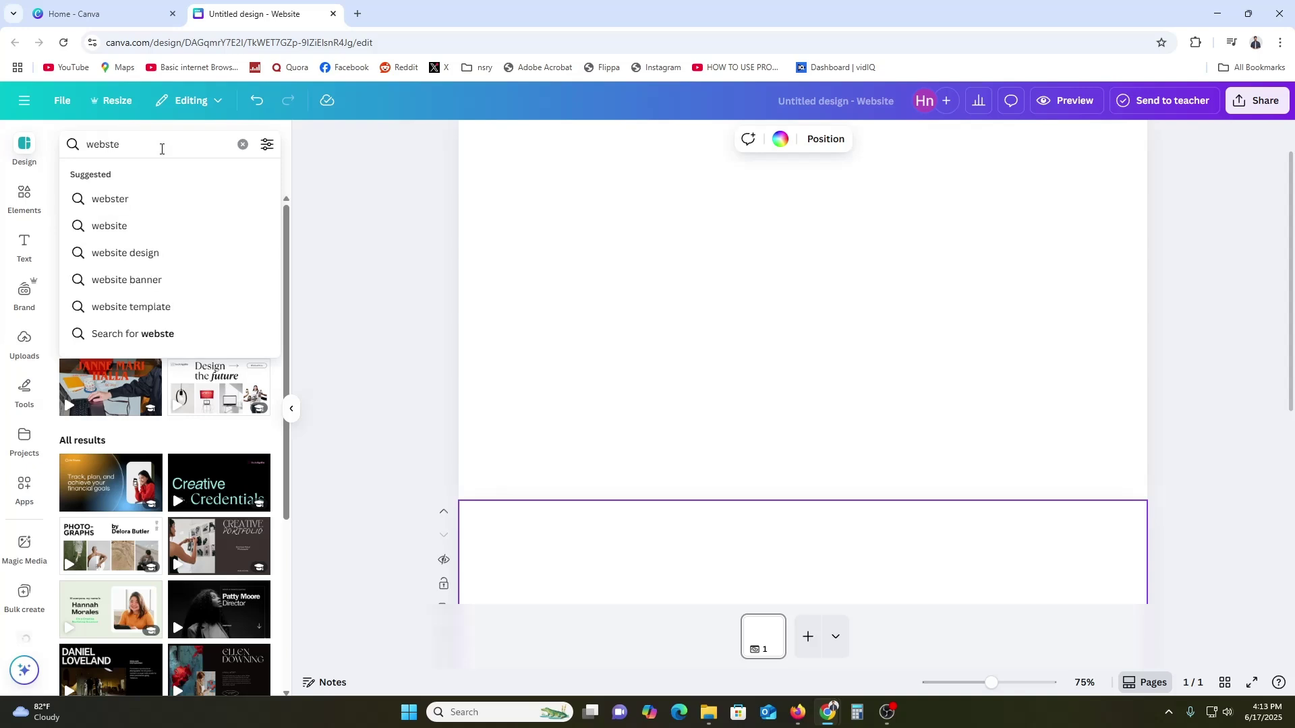
pyautogui.press('BackSpace')
pyautogui.write('ite')
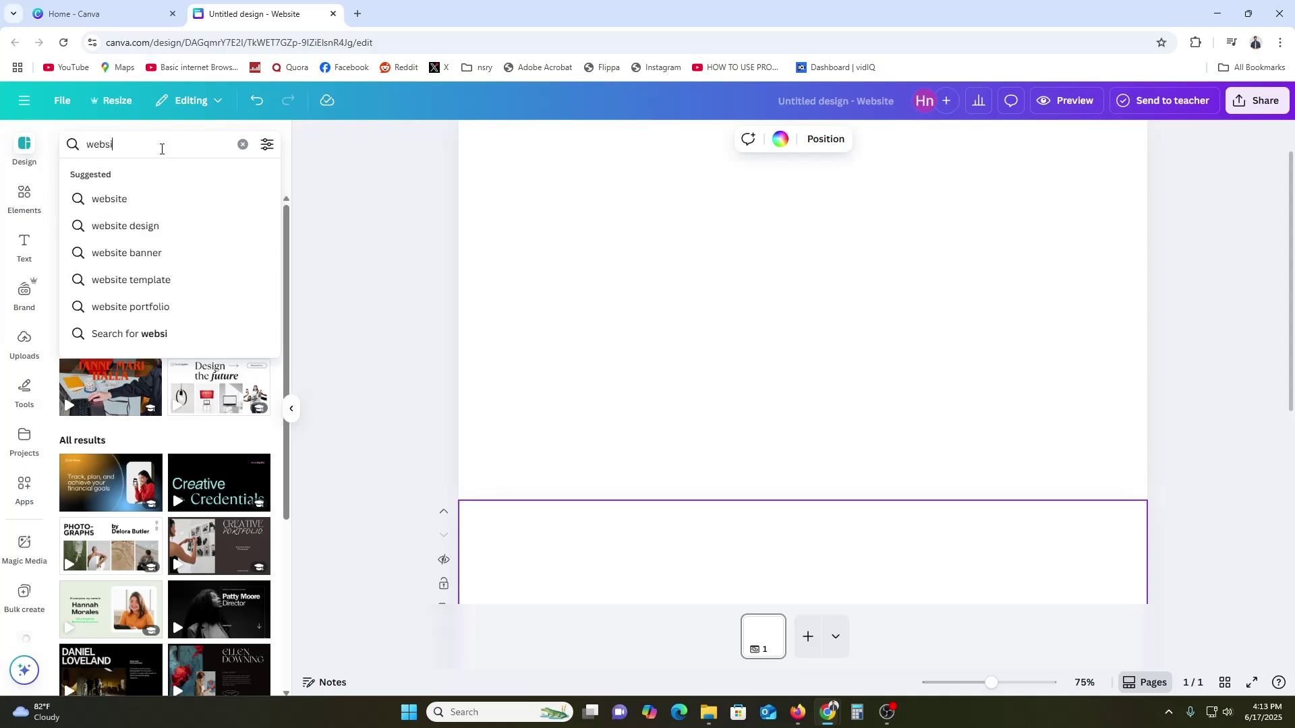
pyautogui.press('Return')
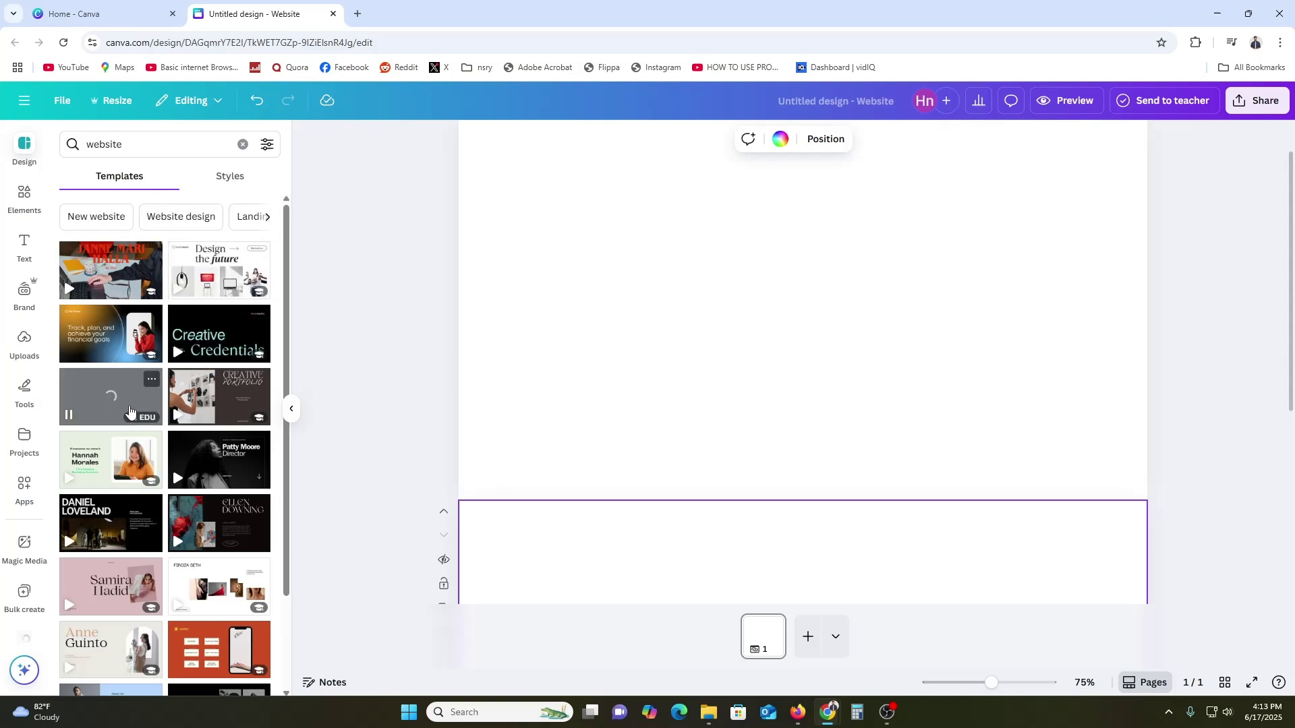
# Add the Hannah Morales template's intro and A Quick Background sections to the page
pyautogui.moveTo(107, 448)
pyautogui.mouseDown()
pyautogui.moveTo(459, 370)
pyautogui.moveTo(403, 362)
pyautogui.moveTo(108, 458)
pyautogui.mouseUp()
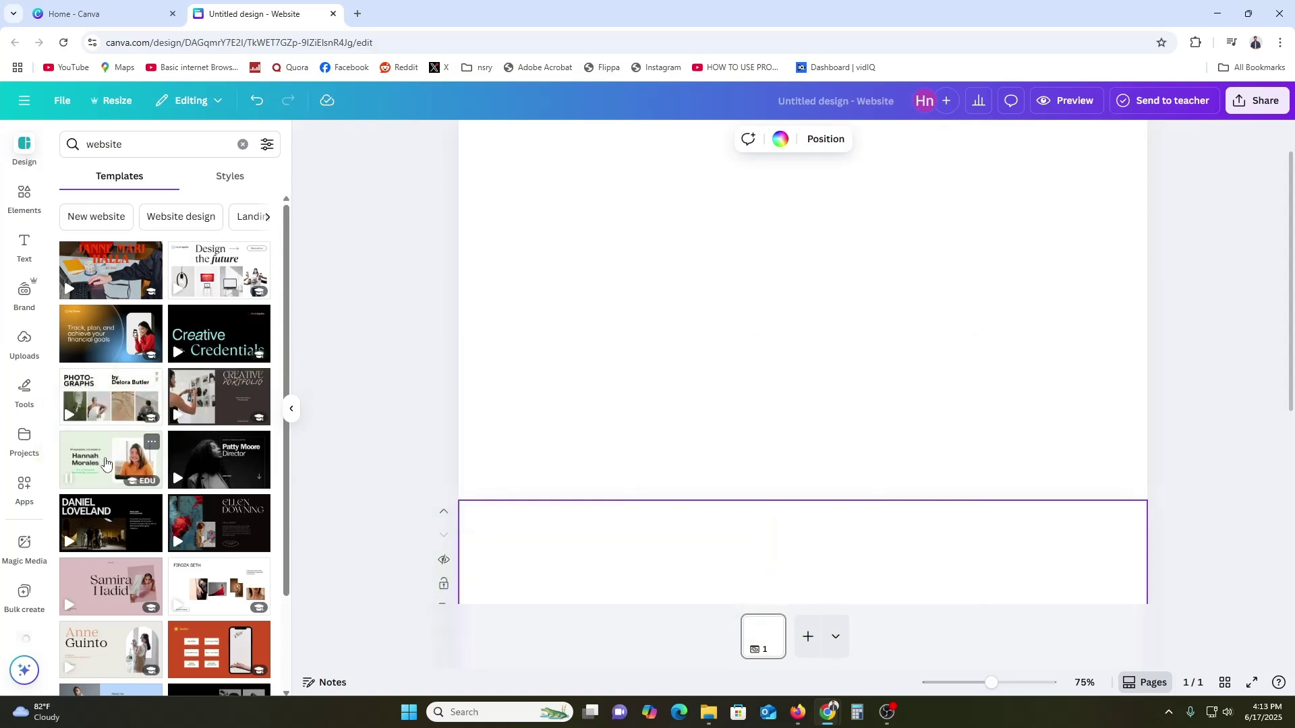
pyautogui.click(108, 463)
pyautogui.scroll(-4, 121, 351)
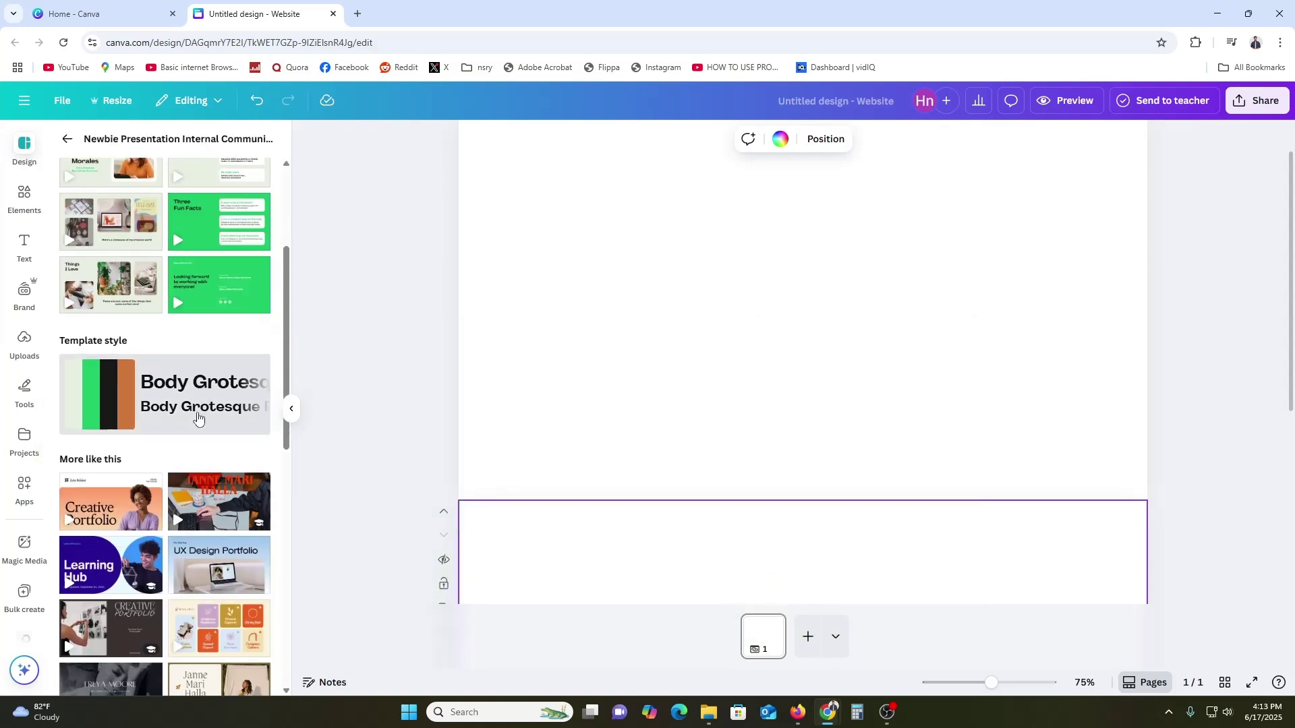
pyautogui.scroll(3, 114, 318)
pyautogui.click(112, 303)
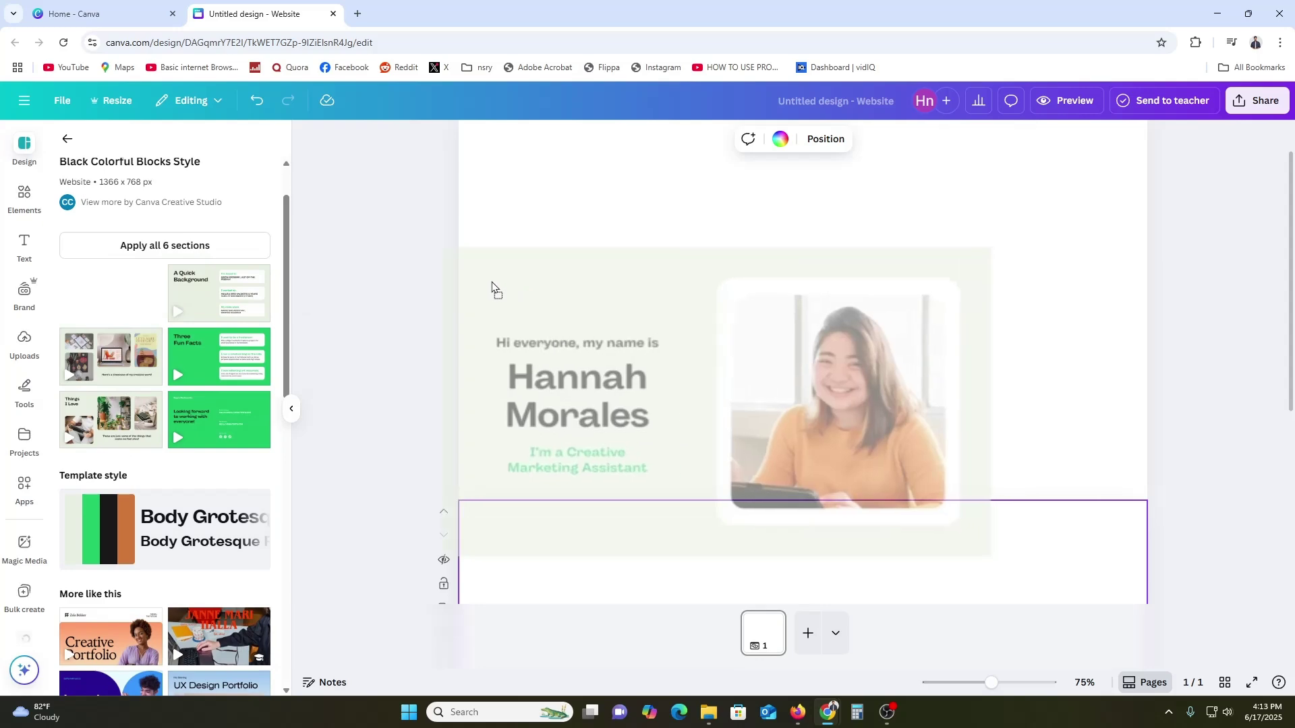
pyautogui.scroll(-1, 587, 346)
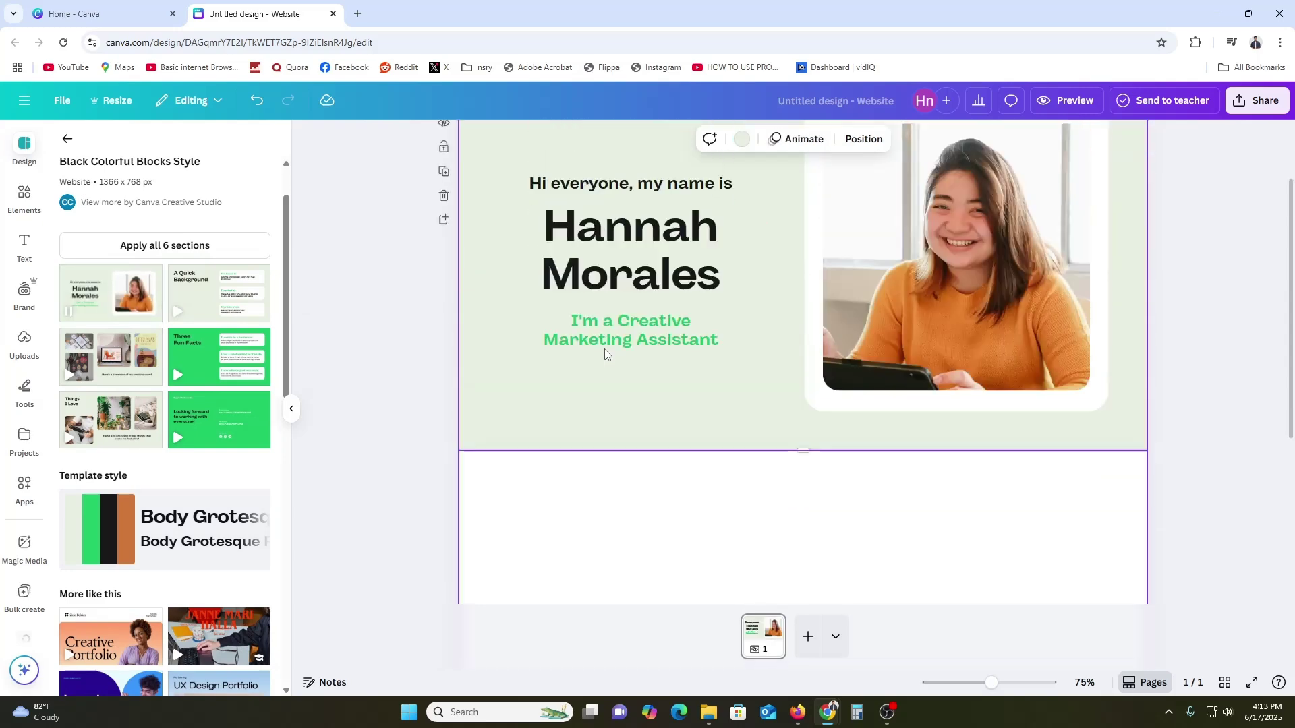
pyautogui.click(216, 292)
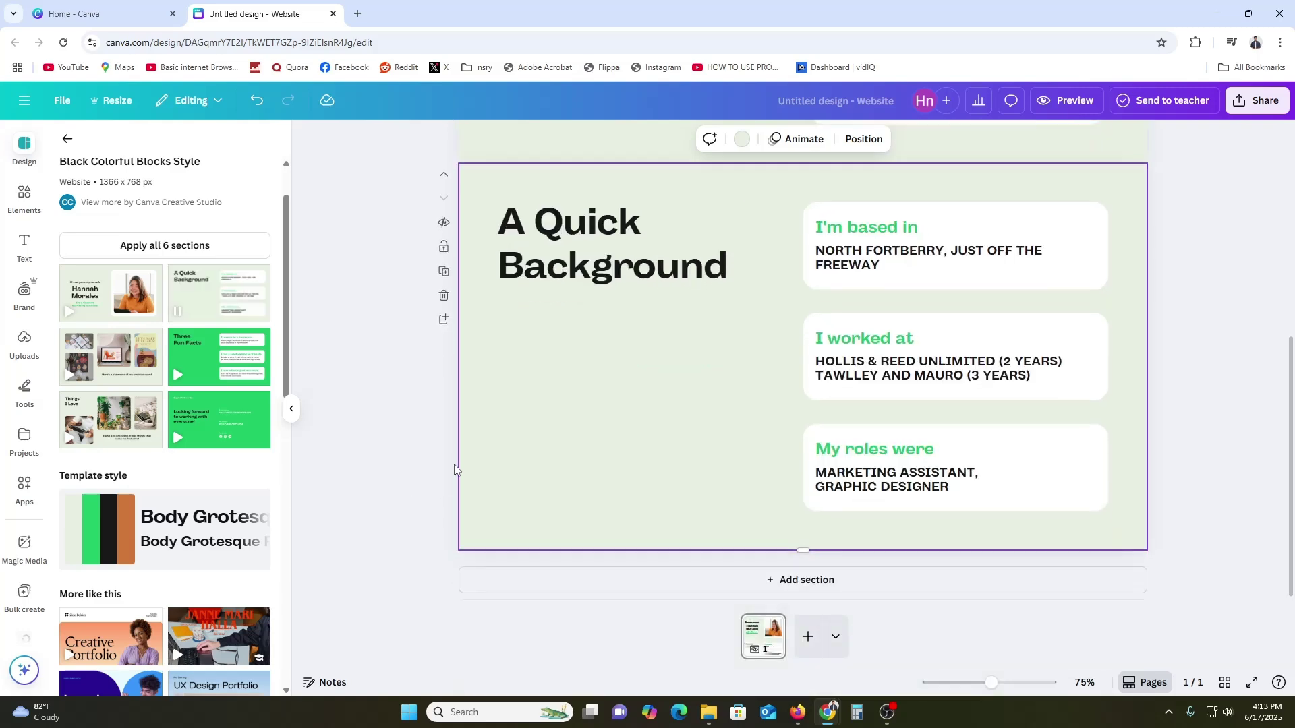
# Add four blank sections and fill them with showcase, Three Fun Facts, Things I Love and contact layouts
pyautogui.click(719, 591)
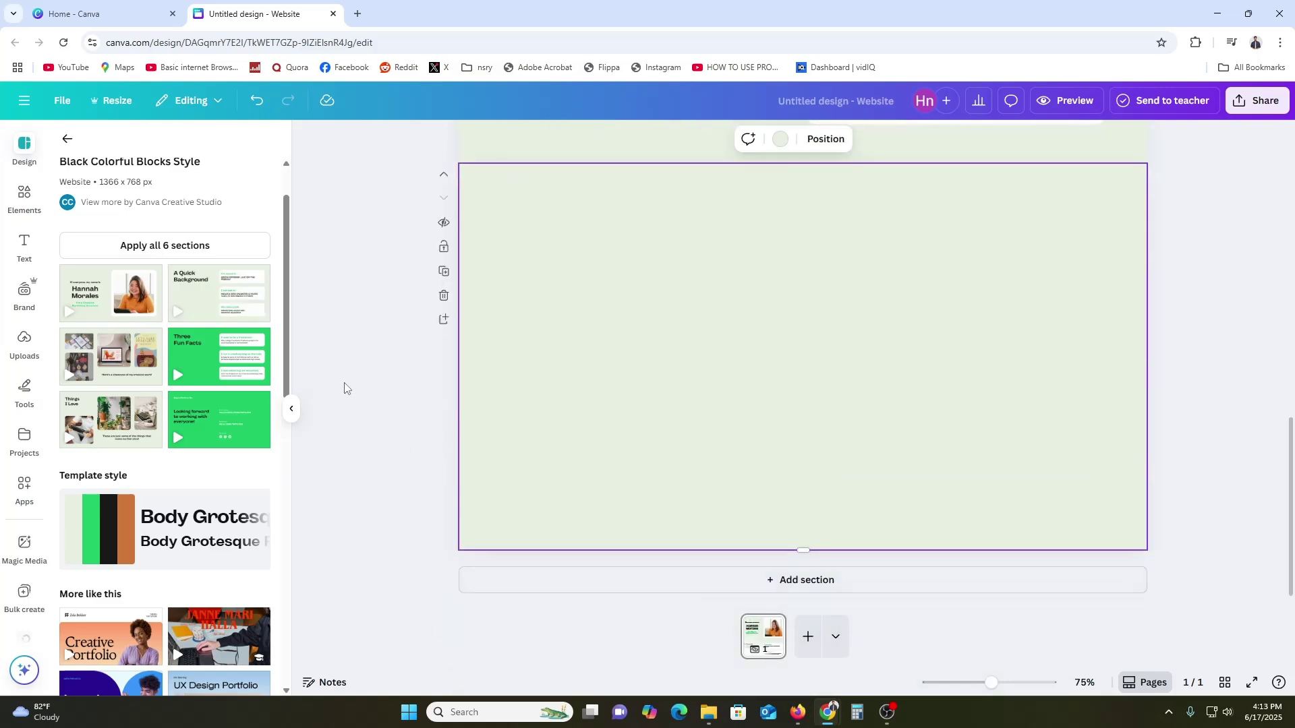
pyautogui.moveTo(135, 357); pyautogui.dragTo(472, 285)
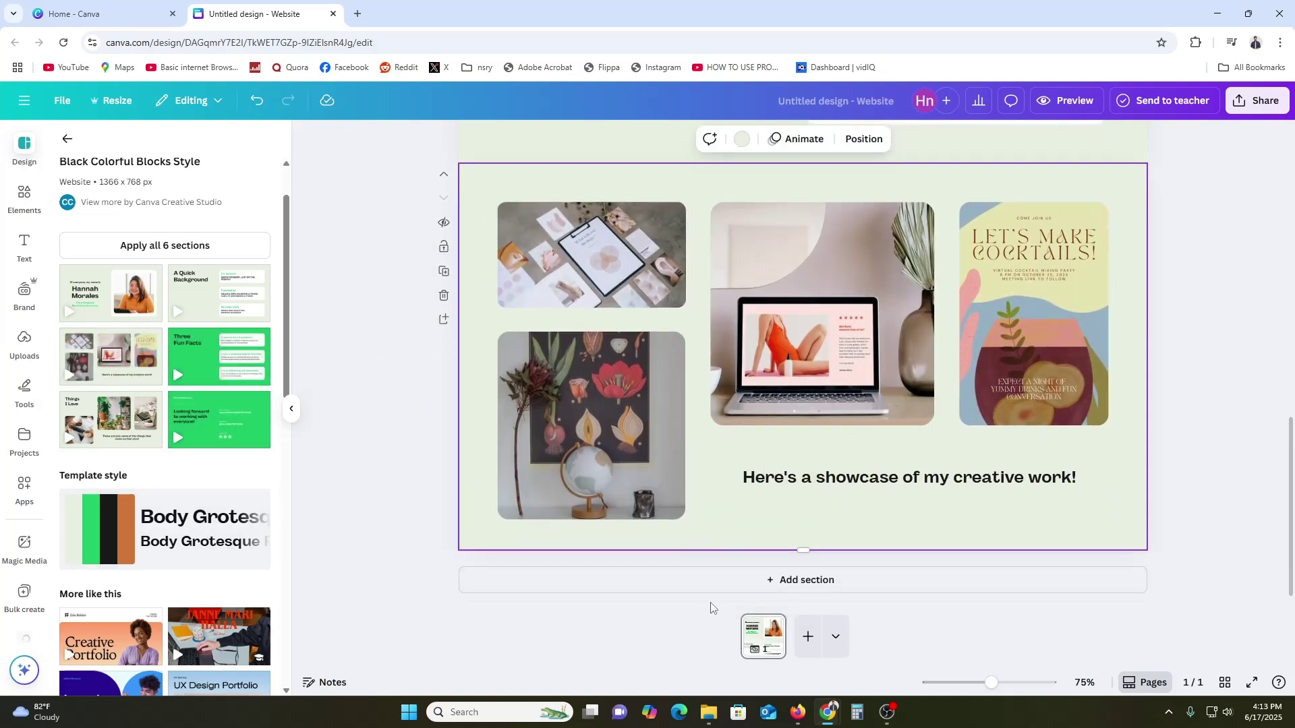
pyautogui.click(711, 589)
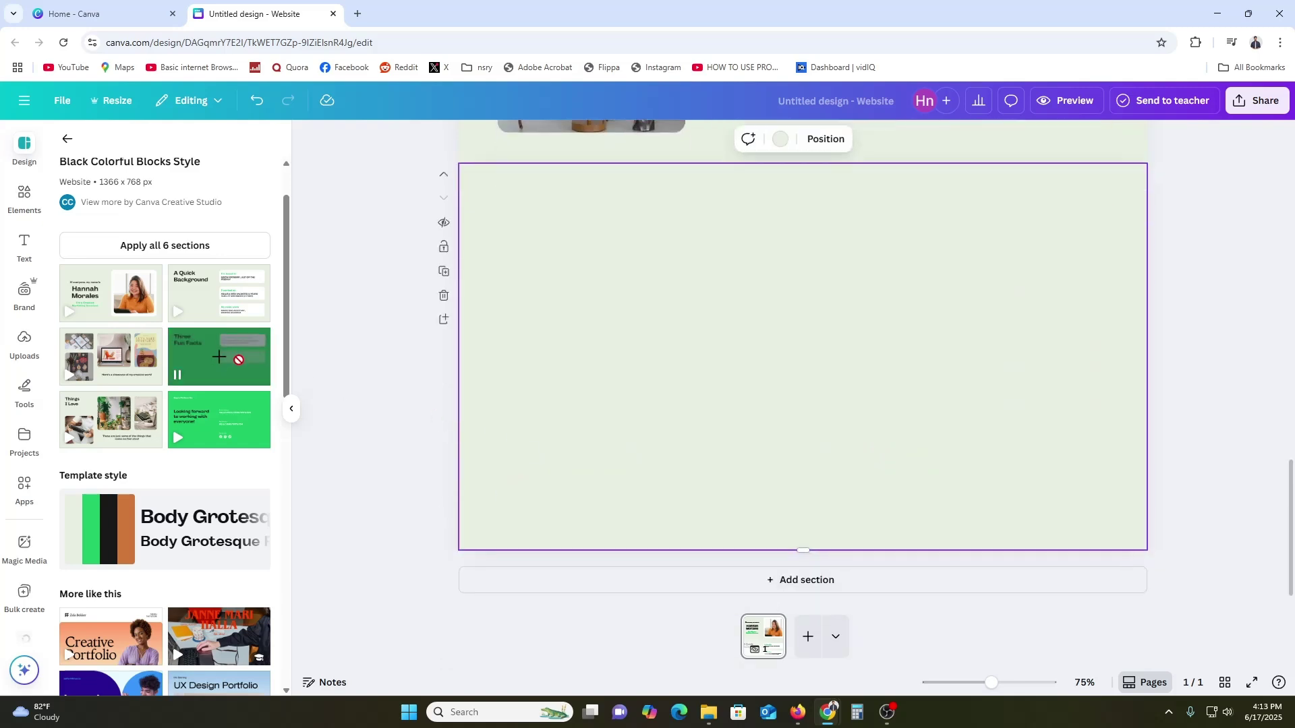
pyautogui.moveTo(219, 356); pyautogui.dragTo(487, 350)
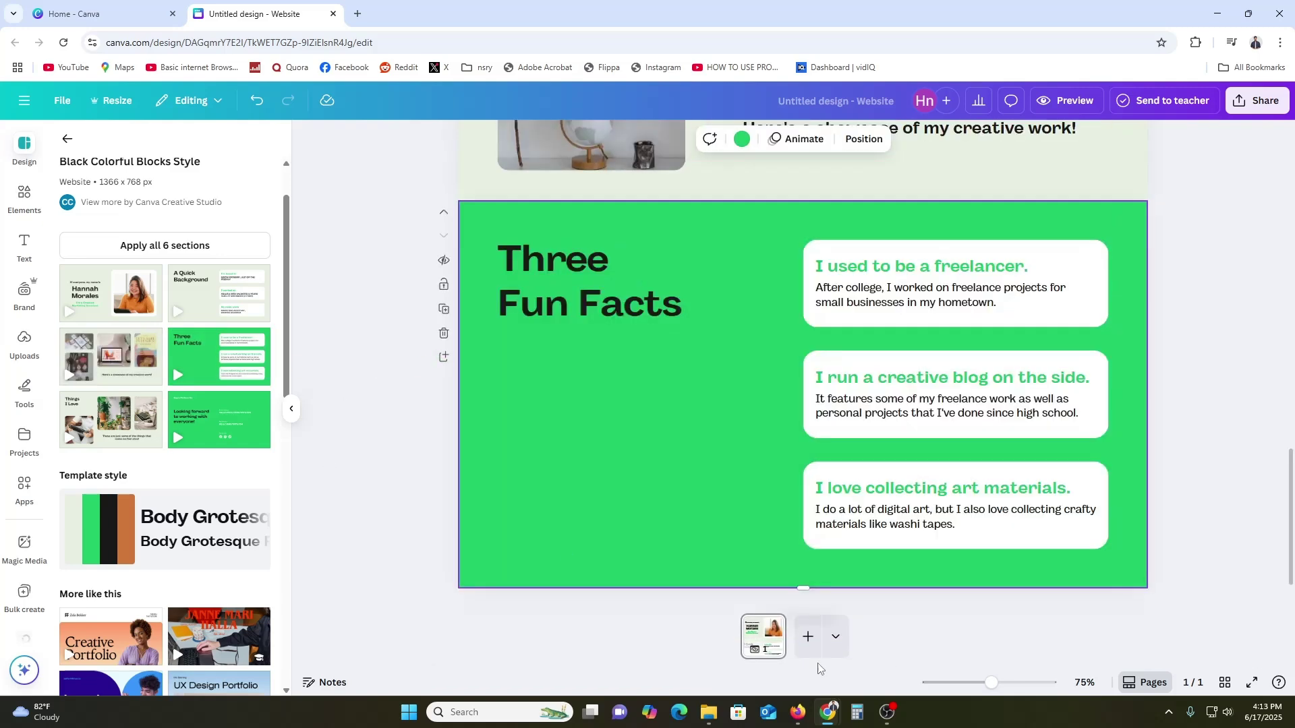
pyautogui.click(552, 591)
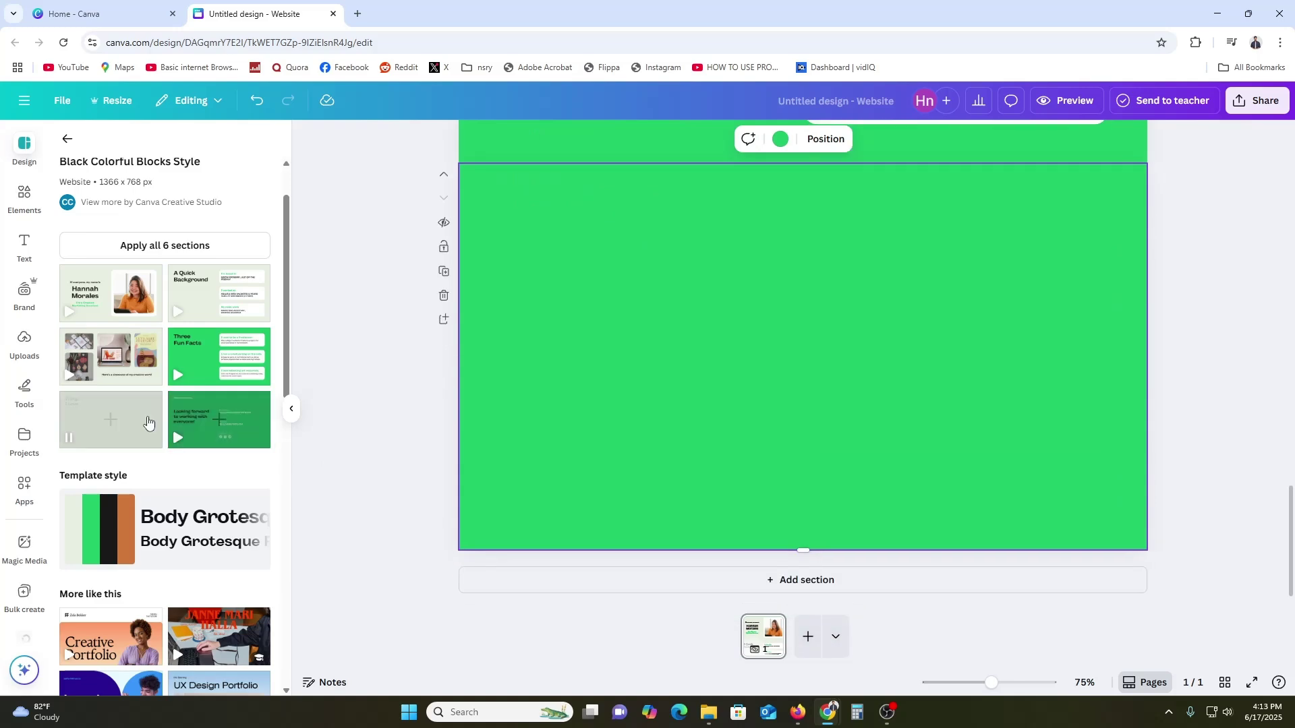
pyautogui.moveTo(111, 420); pyautogui.dragTo(481, 379)
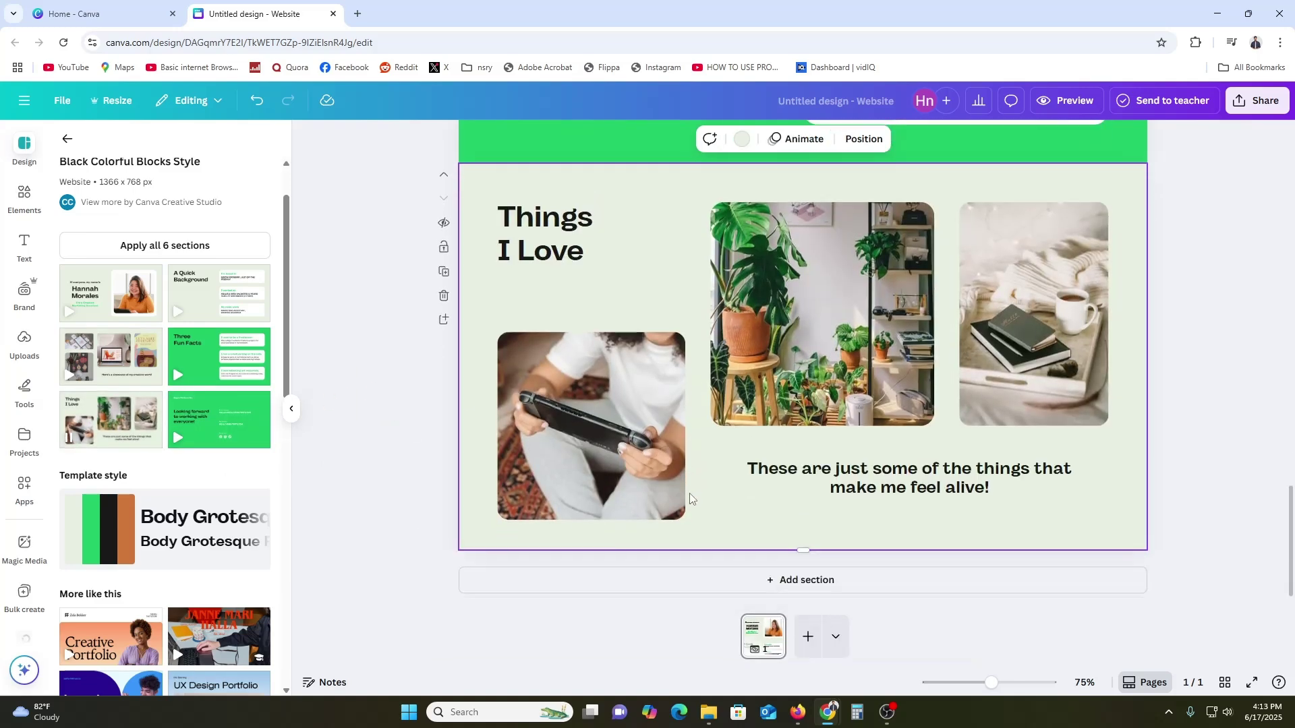
pyautogui.click(659, 584)
pyautogui.moveTo(273, 440); pyautogui.dragTo(512, 398)
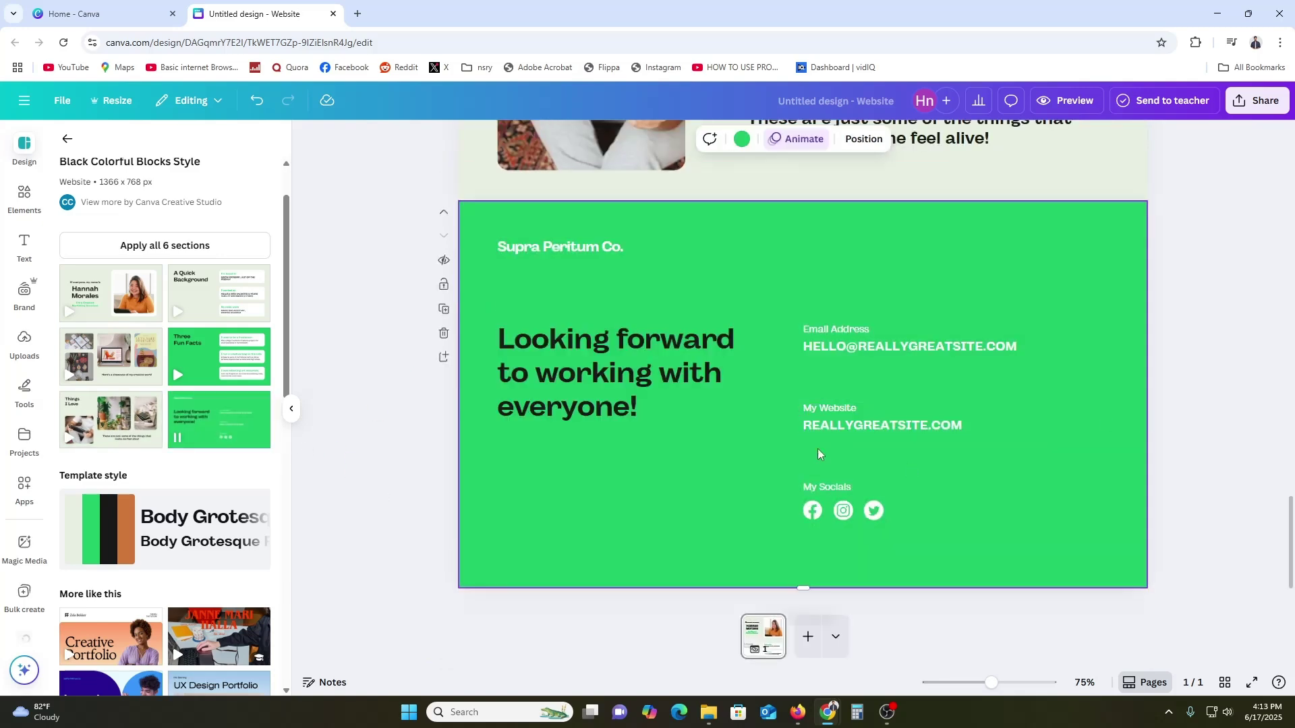
pyautogui.moveTo(1292, 533); pyautogui.dragTo(1293, 164)
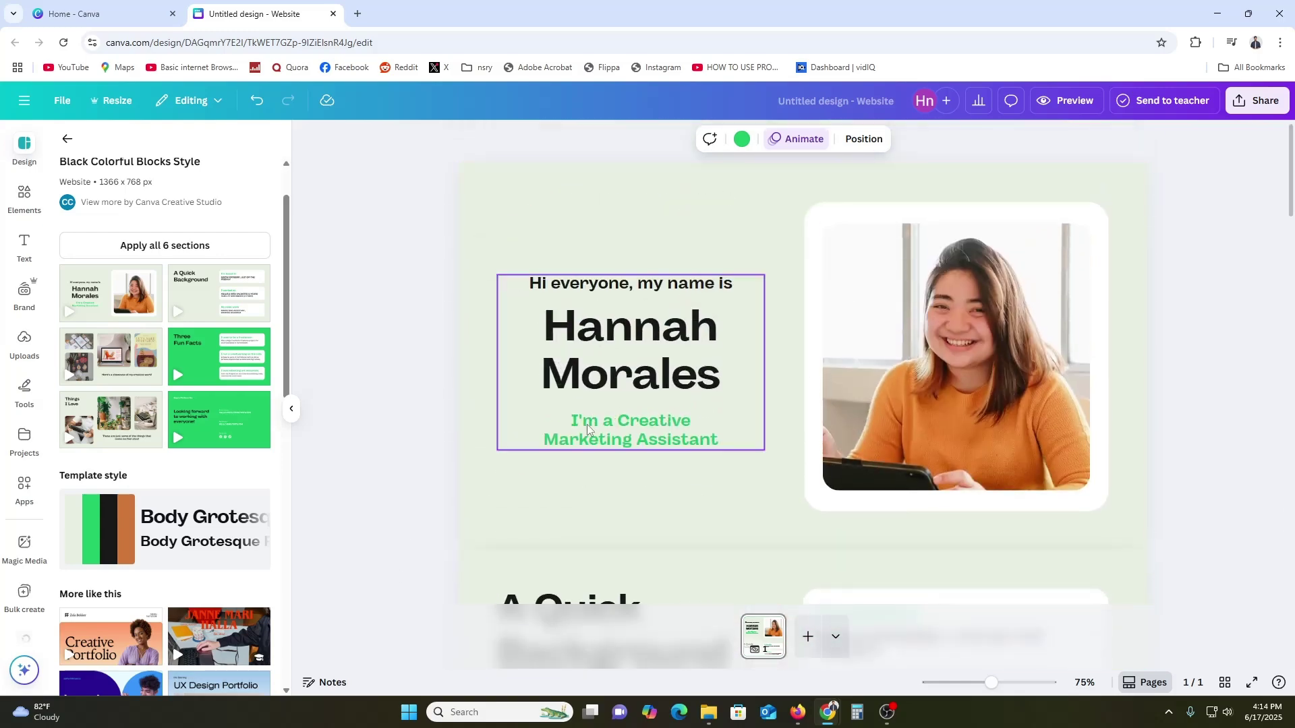
# Replace the intro heading's sample name with the owner's first name and surname on separate lines
pyautogui.click(661, 364)
pyautogui.doubleClick(662, 361)
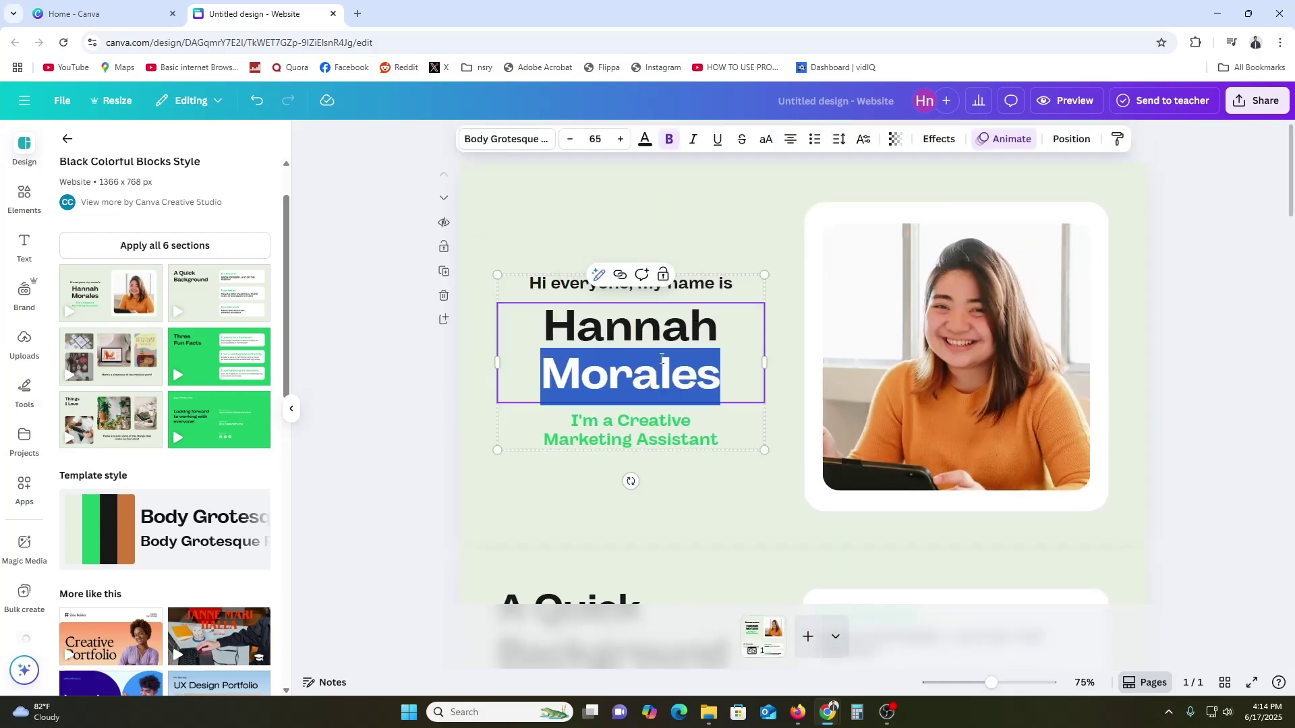
pyautogui.moveTo(701, 369); pyautogui.dragTo(548, 337)
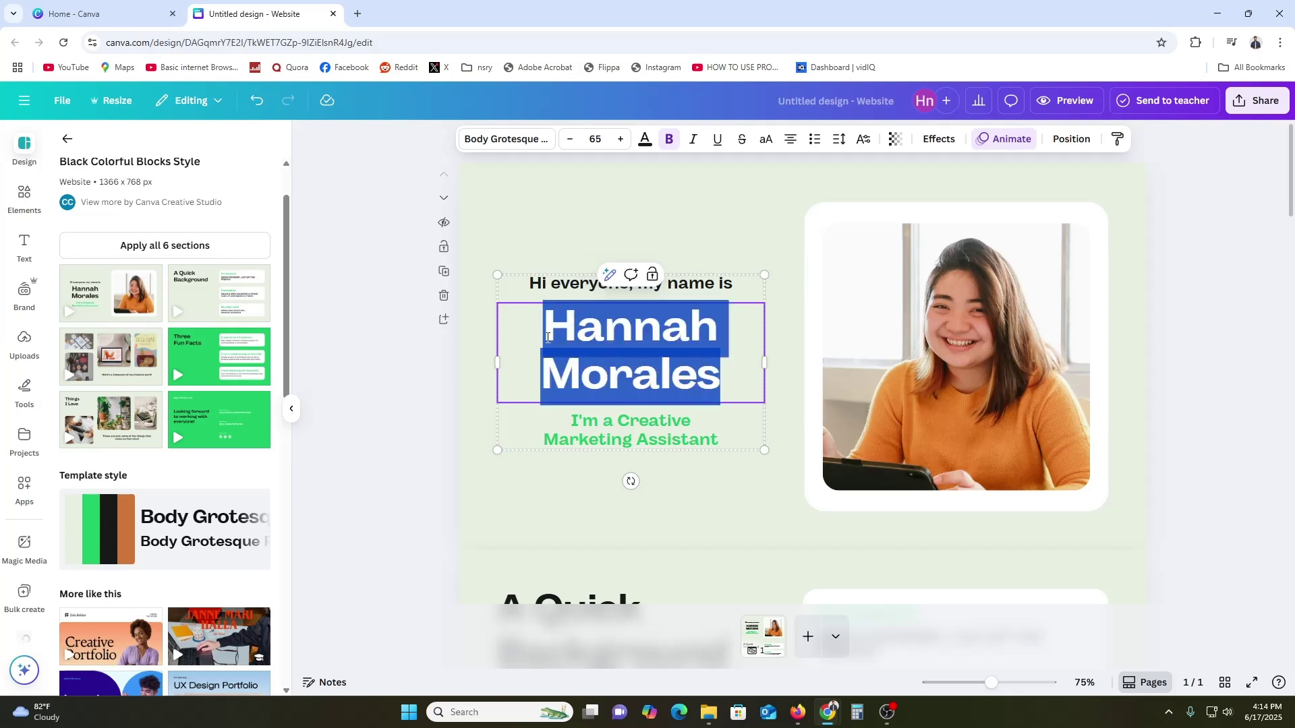
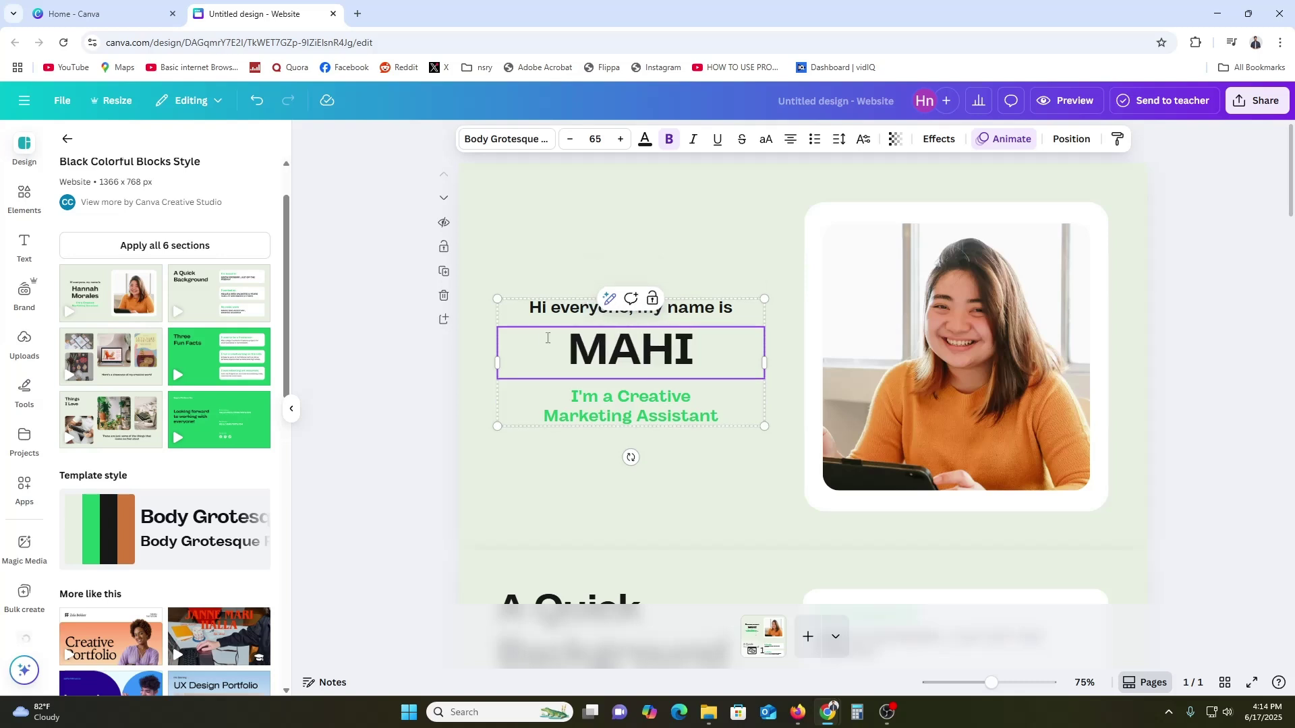
pyautogui.press('Return')
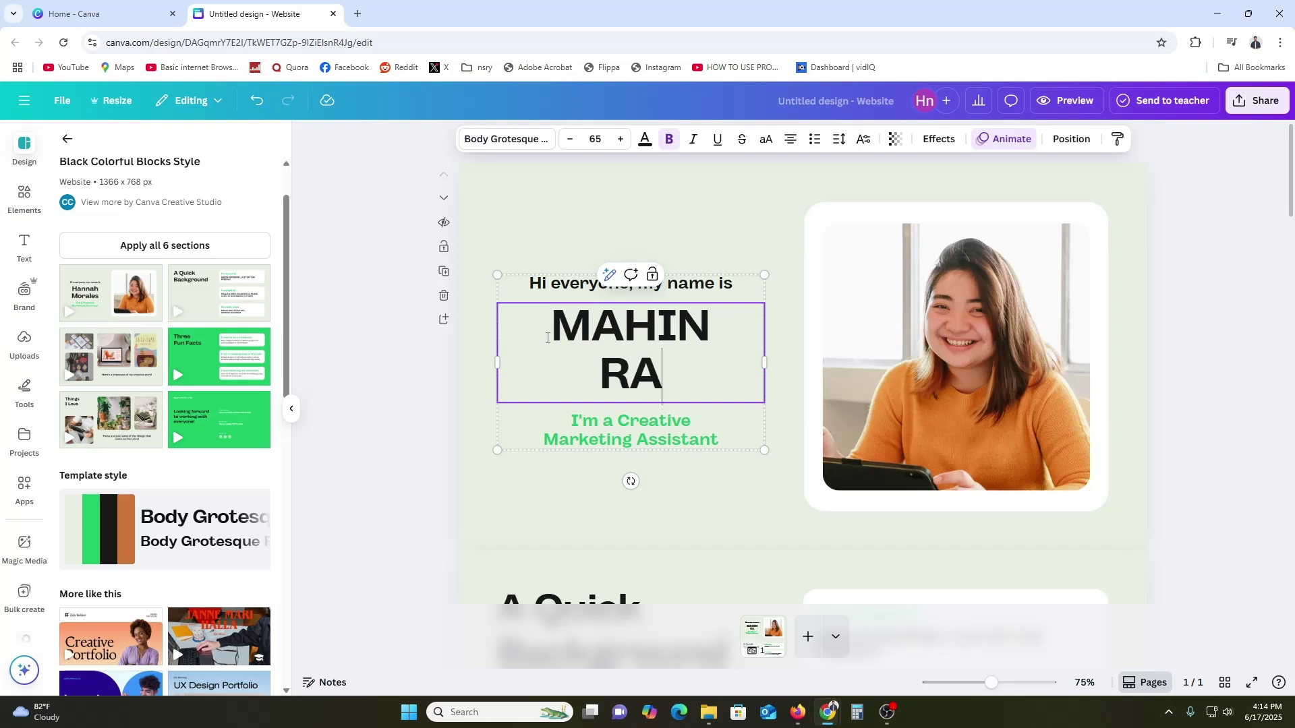
pyautogui.click(700, 417)
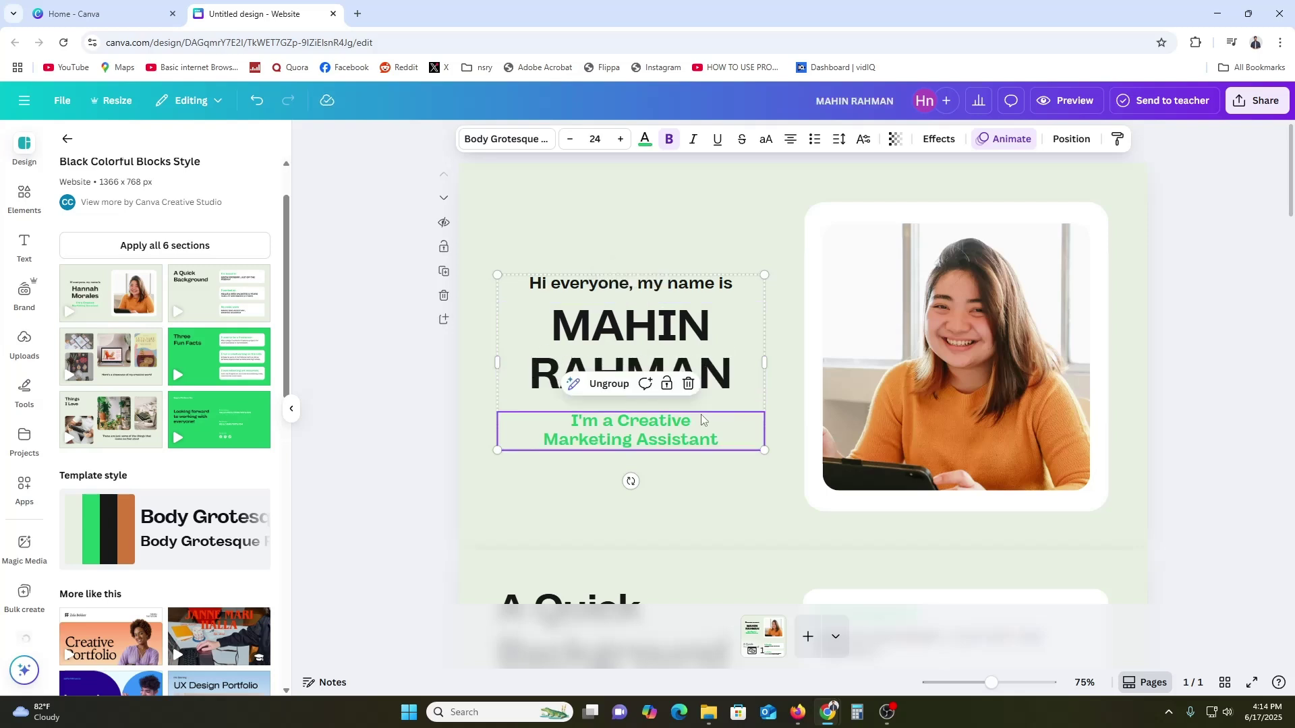
# Drop the uploaded man-in-green-shirt photo into the intro's portrait frame
pyautogui.click(635, 288)
pyautogui.click(1021, 326)
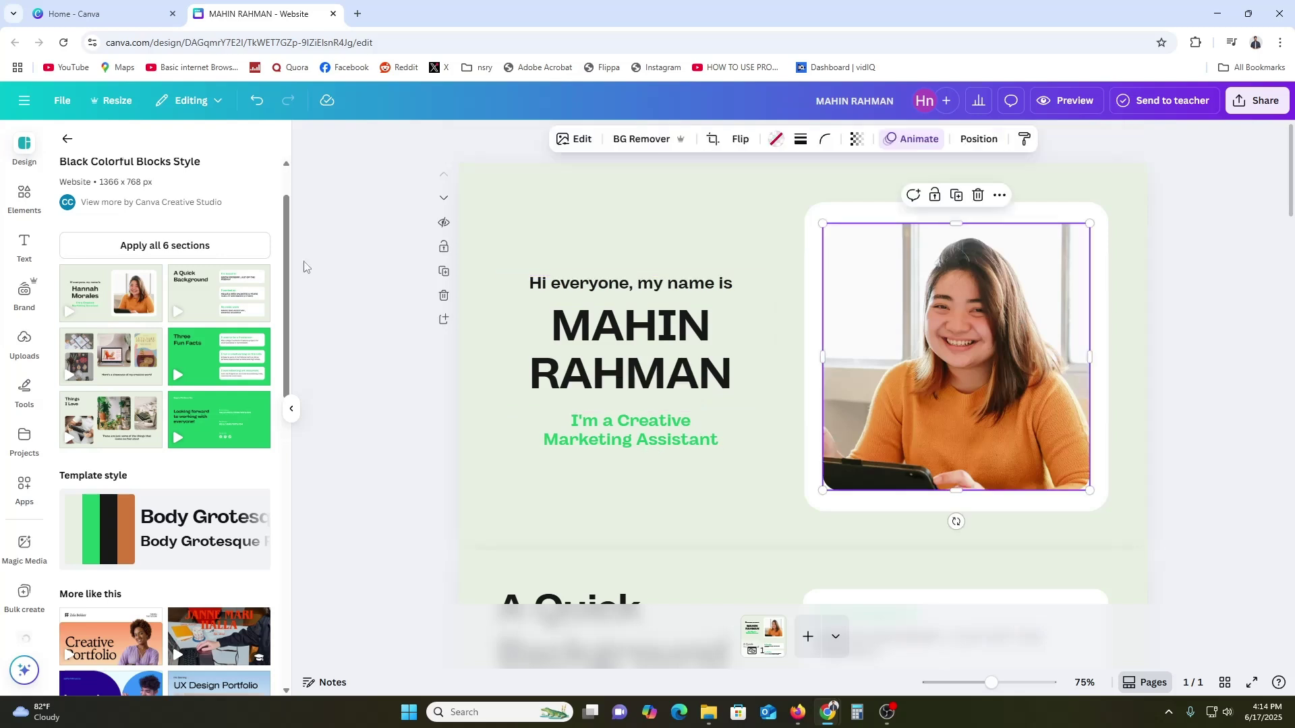
pyautogui.click(24, 195)
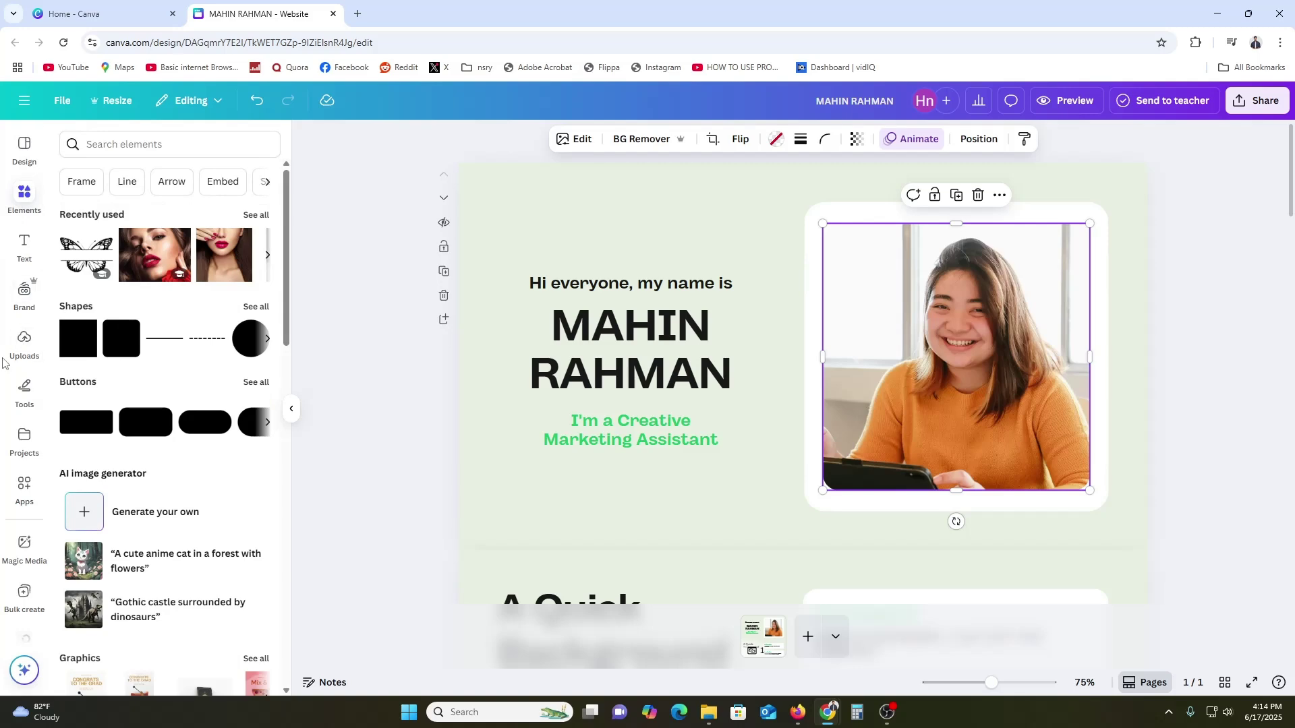
pyautogui.click(24, 340)
pyautogui.scroll(-3, 182, 465)
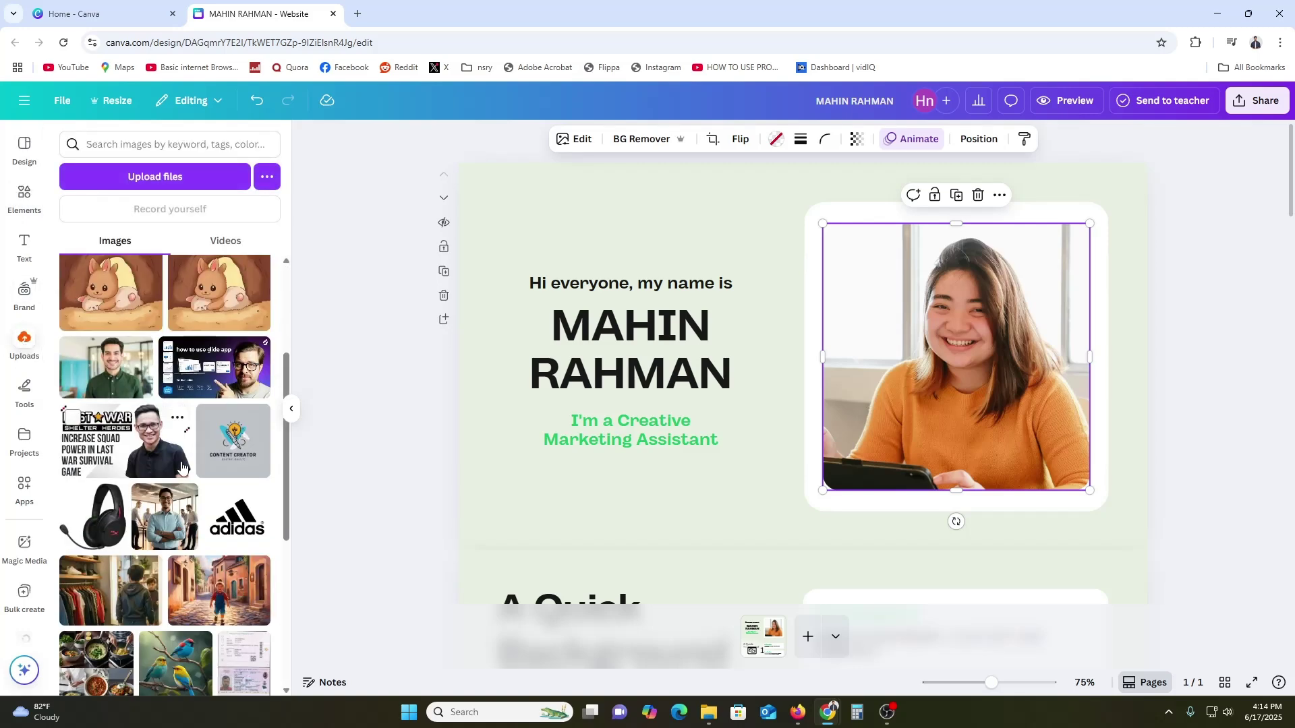
pyautogui.moveTo(106, 368); pyautogui.dragTo(843, 331)
# Crop and reposition the new portrait within its frame
pyautogui.doubleClick(946, 368)
pyautogui.moveTo(971, 392); pyautogui.dragTo(931, 393)
pyautogui.click(1230, 372)
pyautogui.click(1235, 402)
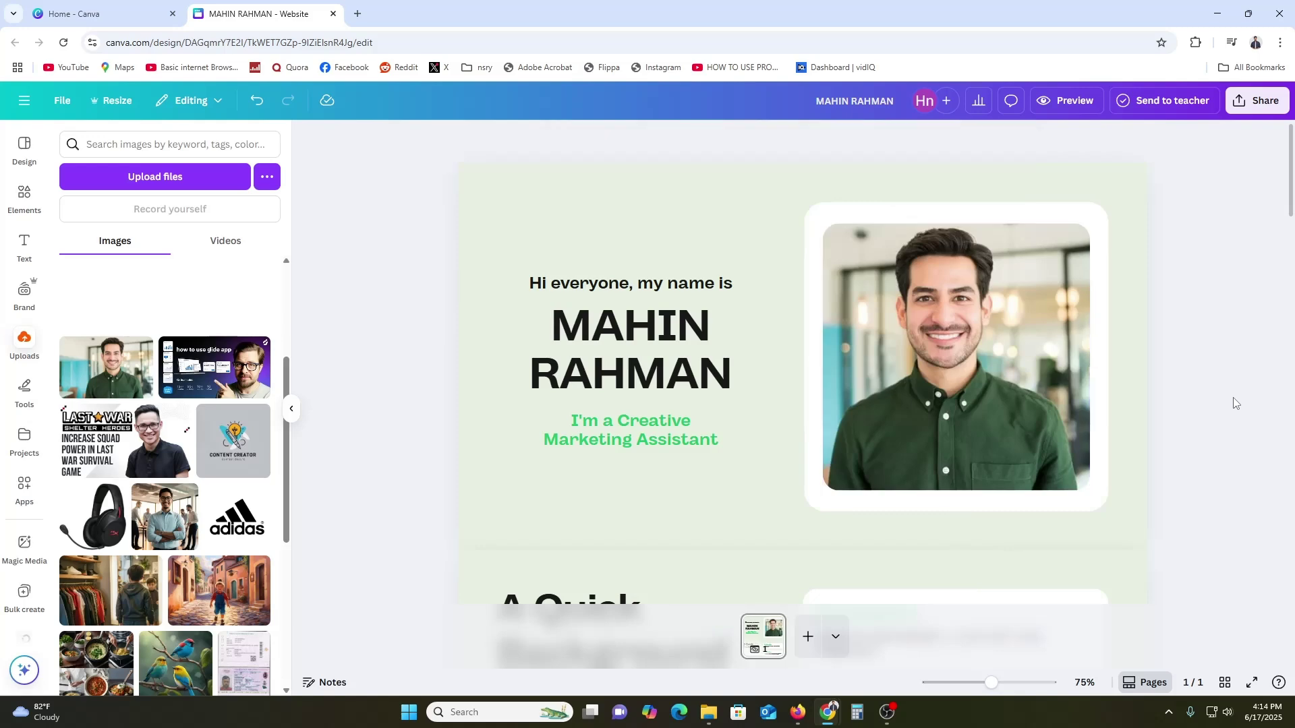
pyautogui.scroll(-6, 1235, 403)
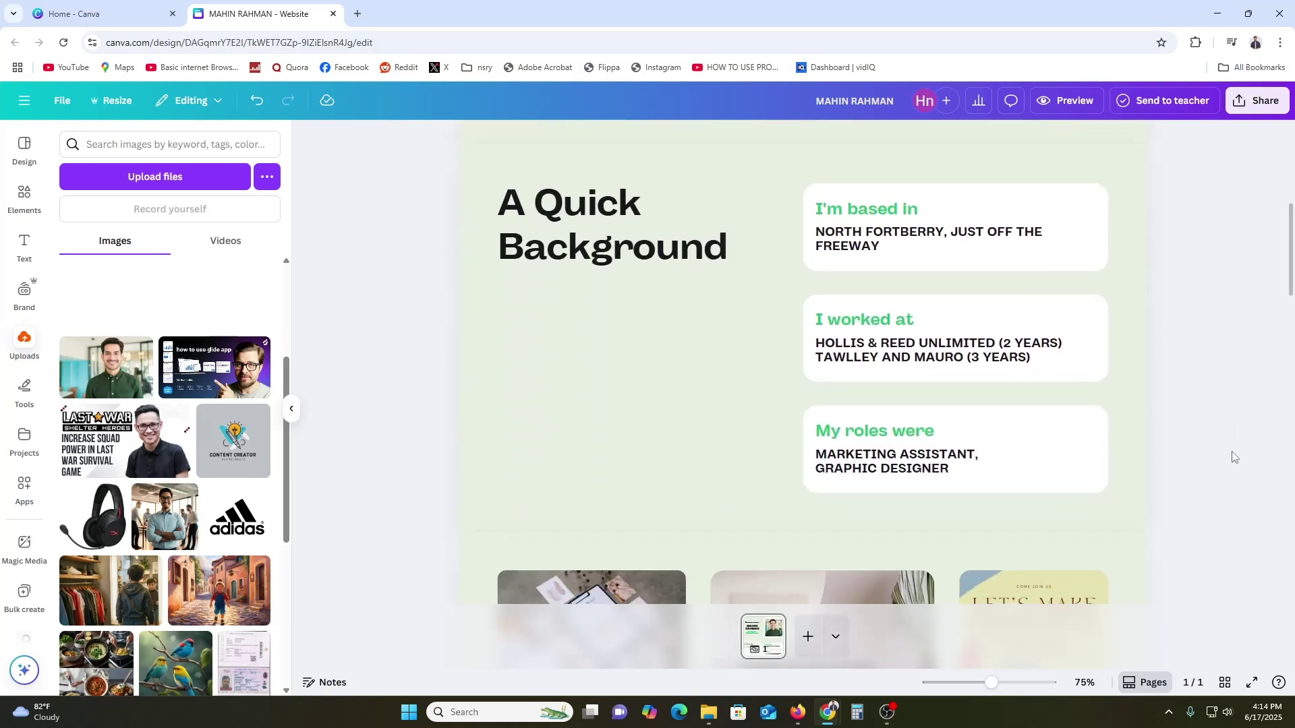
# Replace the game-controller photo in Things I Love with the uploaded building image
pyautogui.scroll(-1, 1234, 457)
pyautogui.scroll(1, 1234, 457)
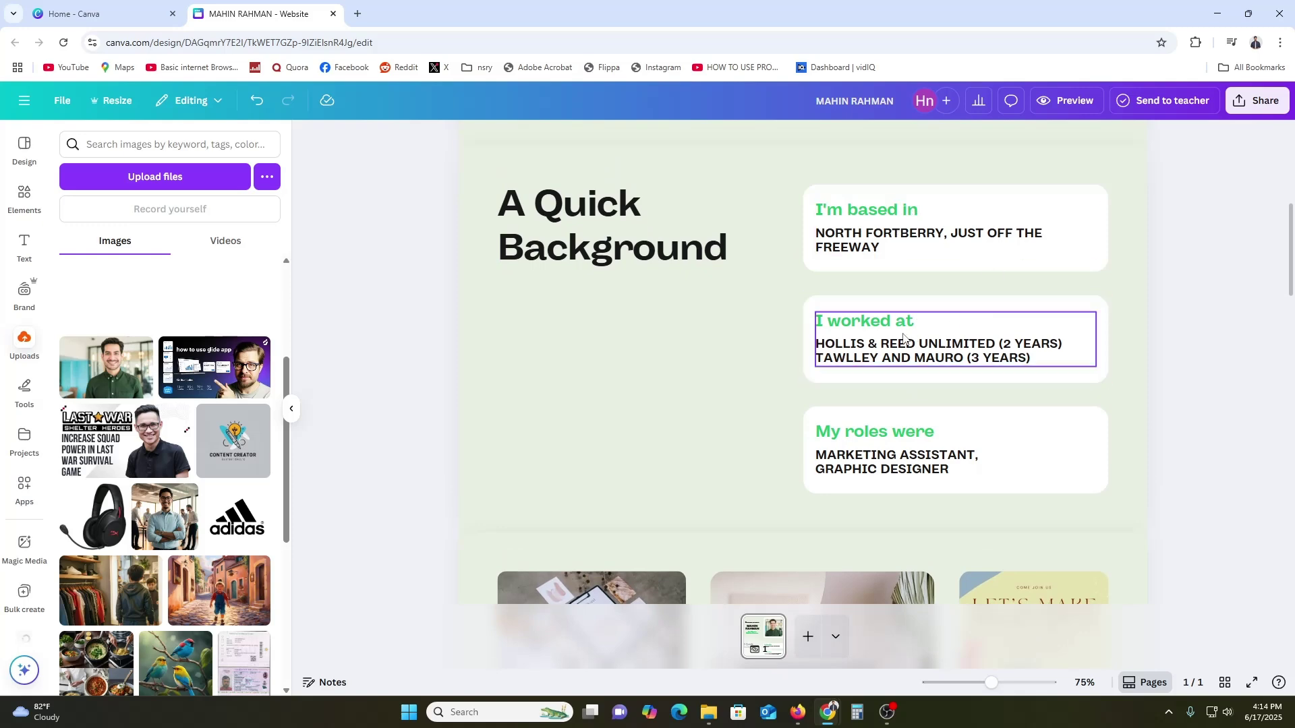
pyautogui.scroll(-6, 965, 387)
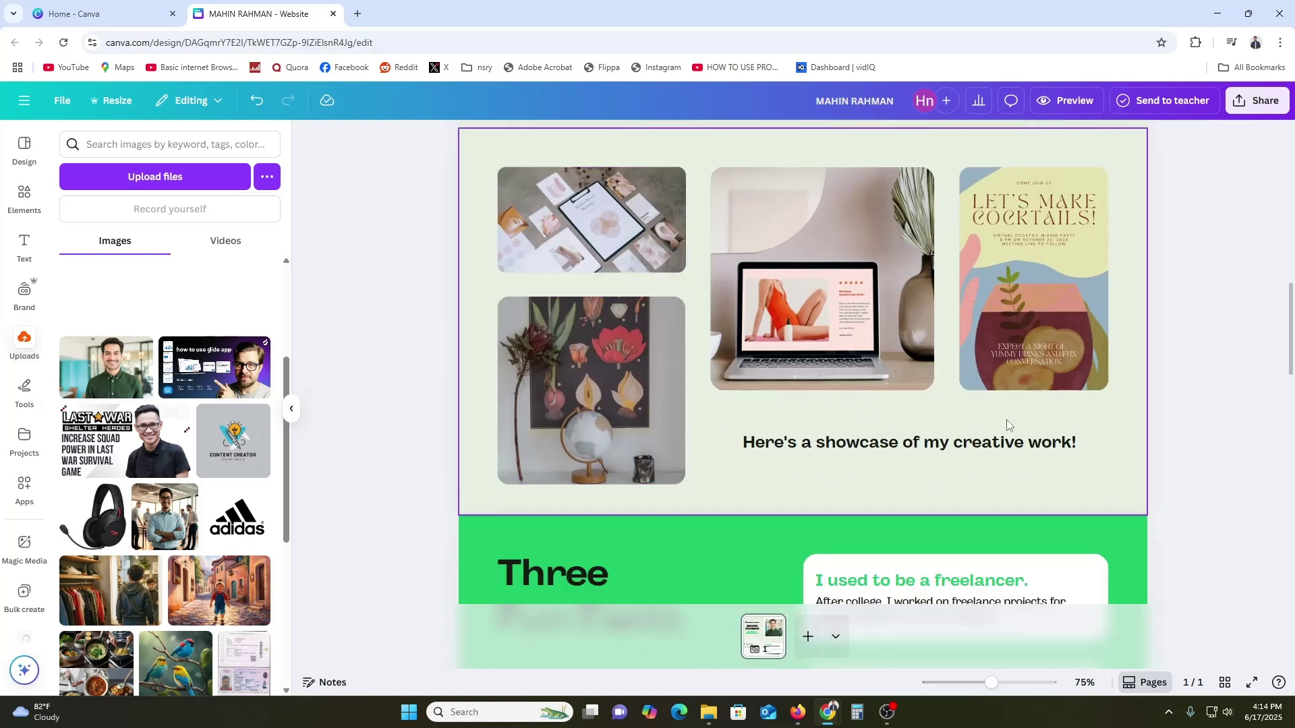
pyautogui.scroll(-8, 572, 447)
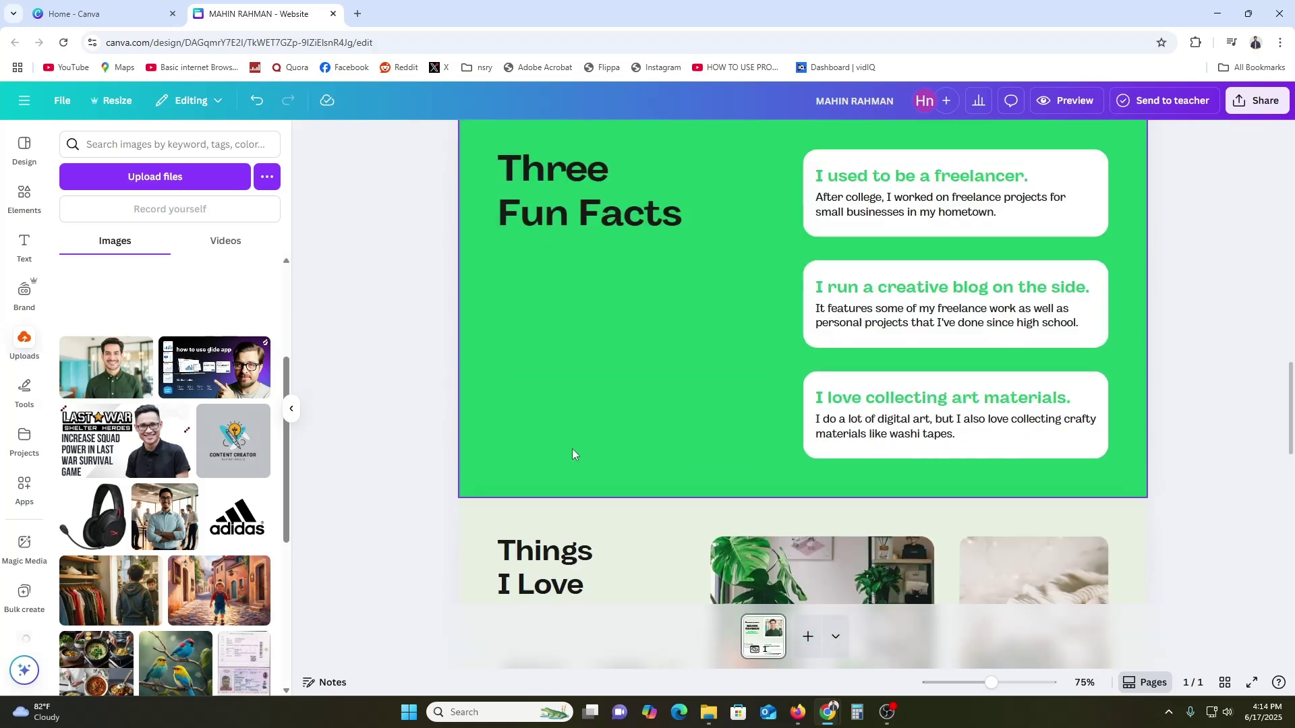
pyautogui.scroll(-3, 583, 449)
pyautogui.click(596, 498)
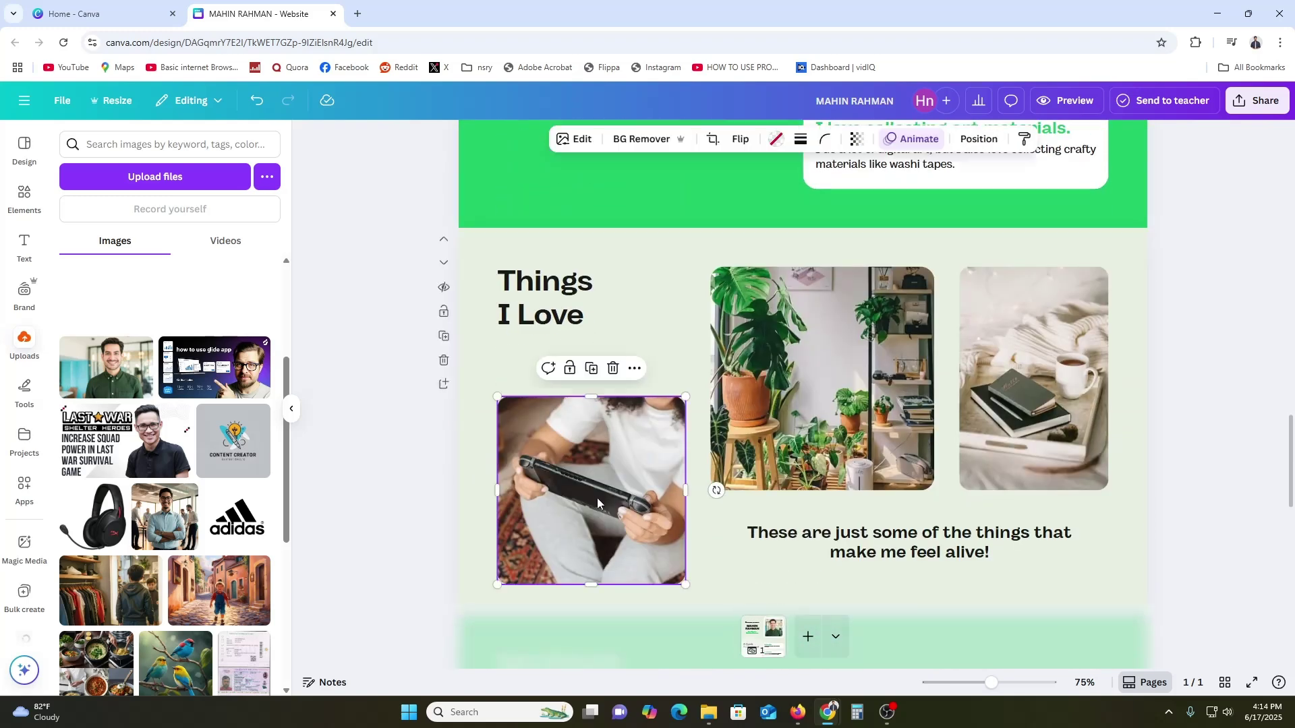
pyautogui.scroll(-2, 609, 493)
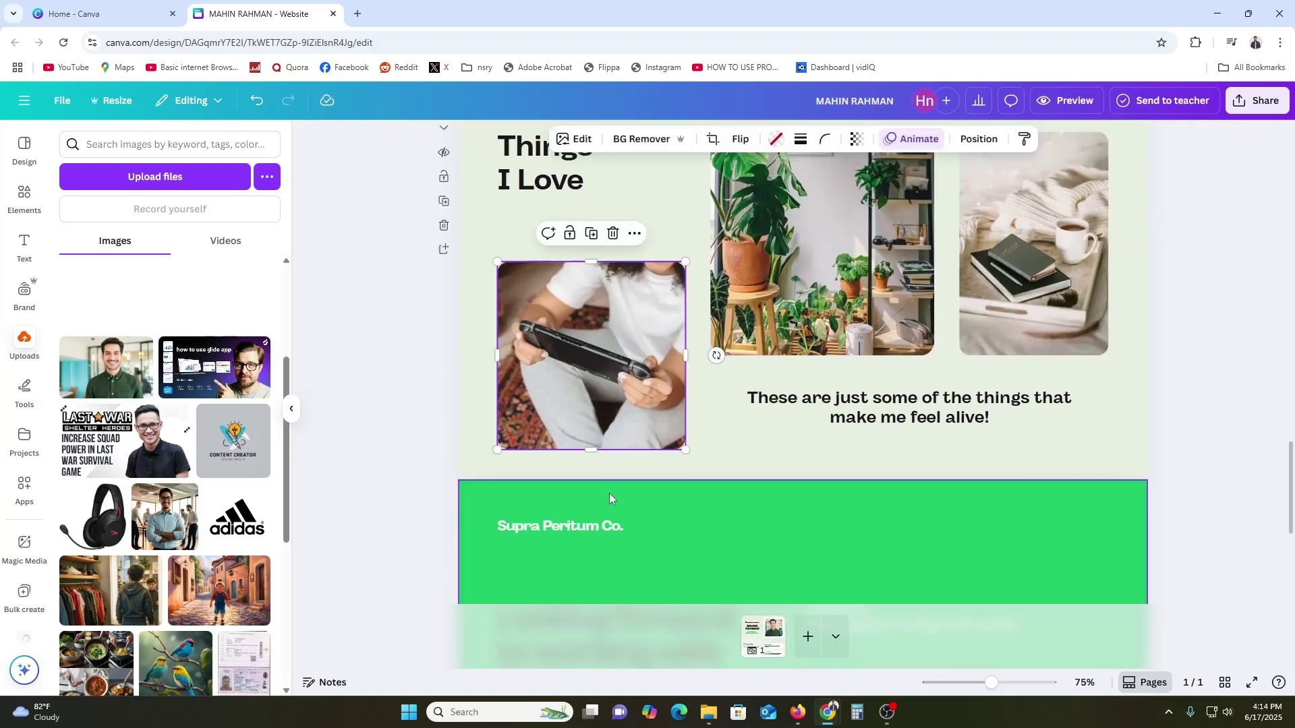
pyautogui.scroll(2, 634, 472)
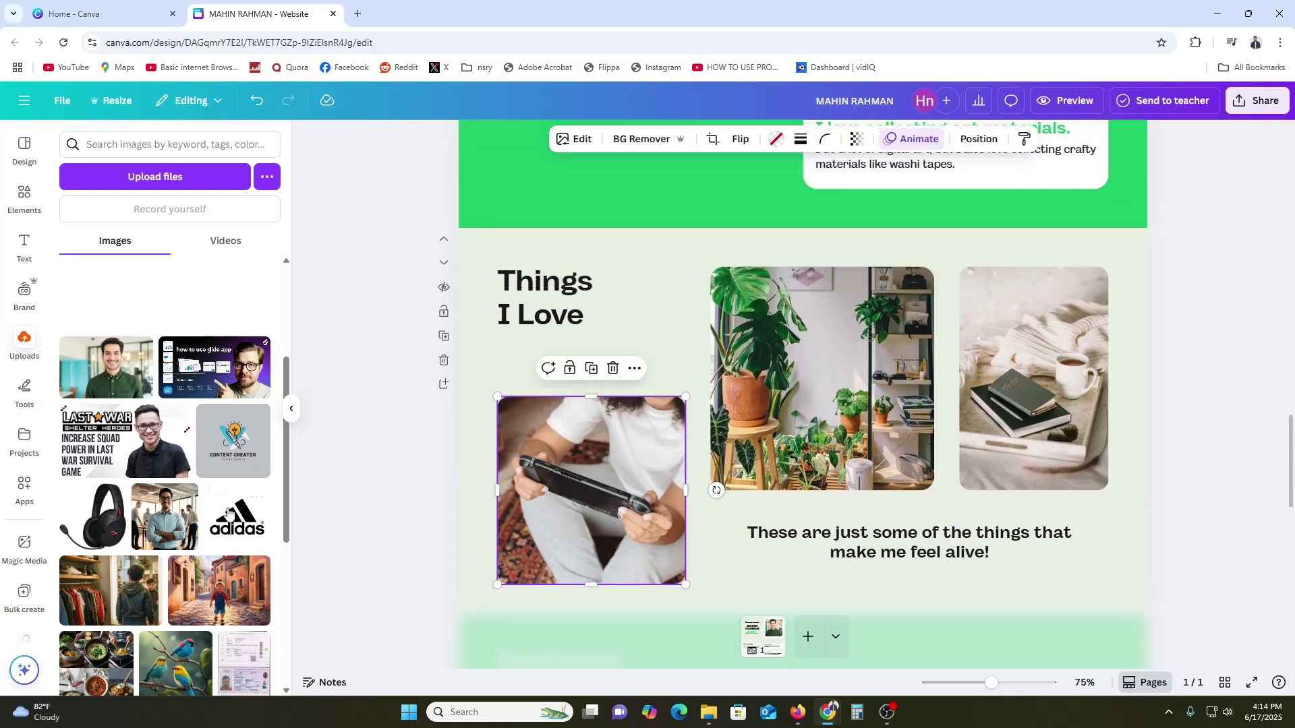
pyautogui.scroll(-2, 196, 529)
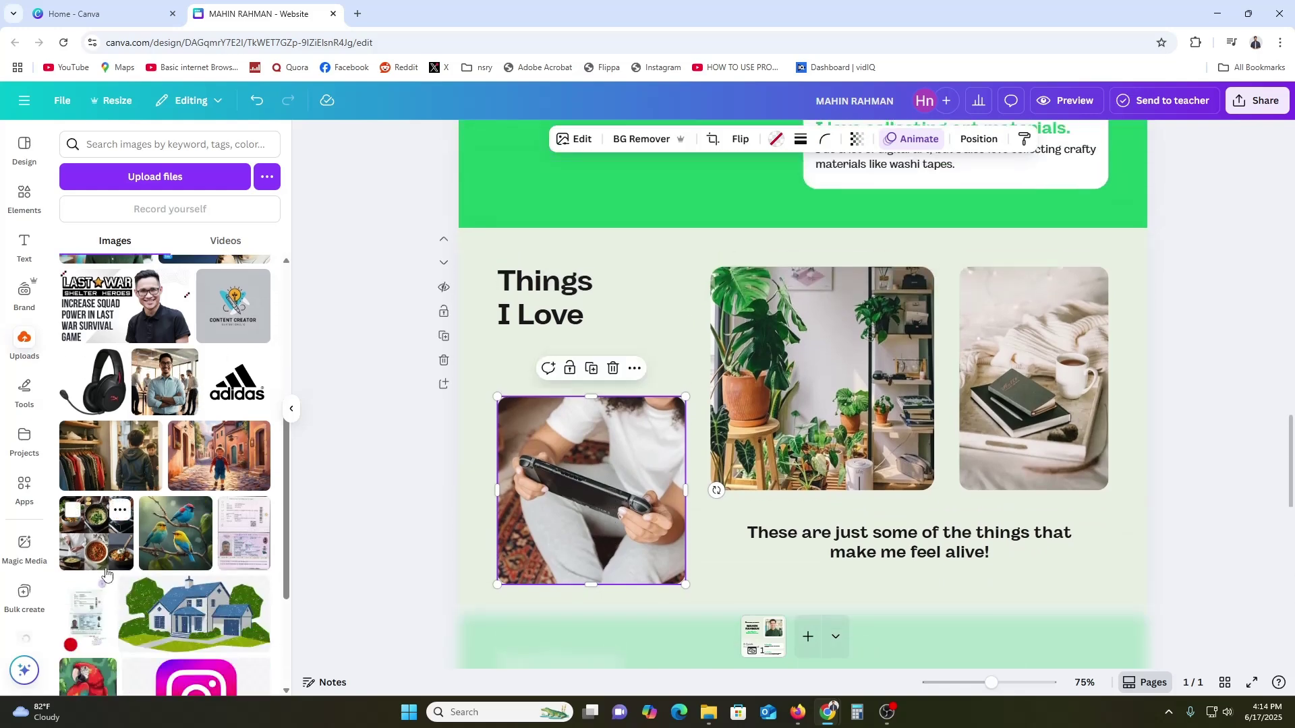
pyautogui.scroll(-1, 128, 557)
pyautogui.scroll(-3, 128, 558)
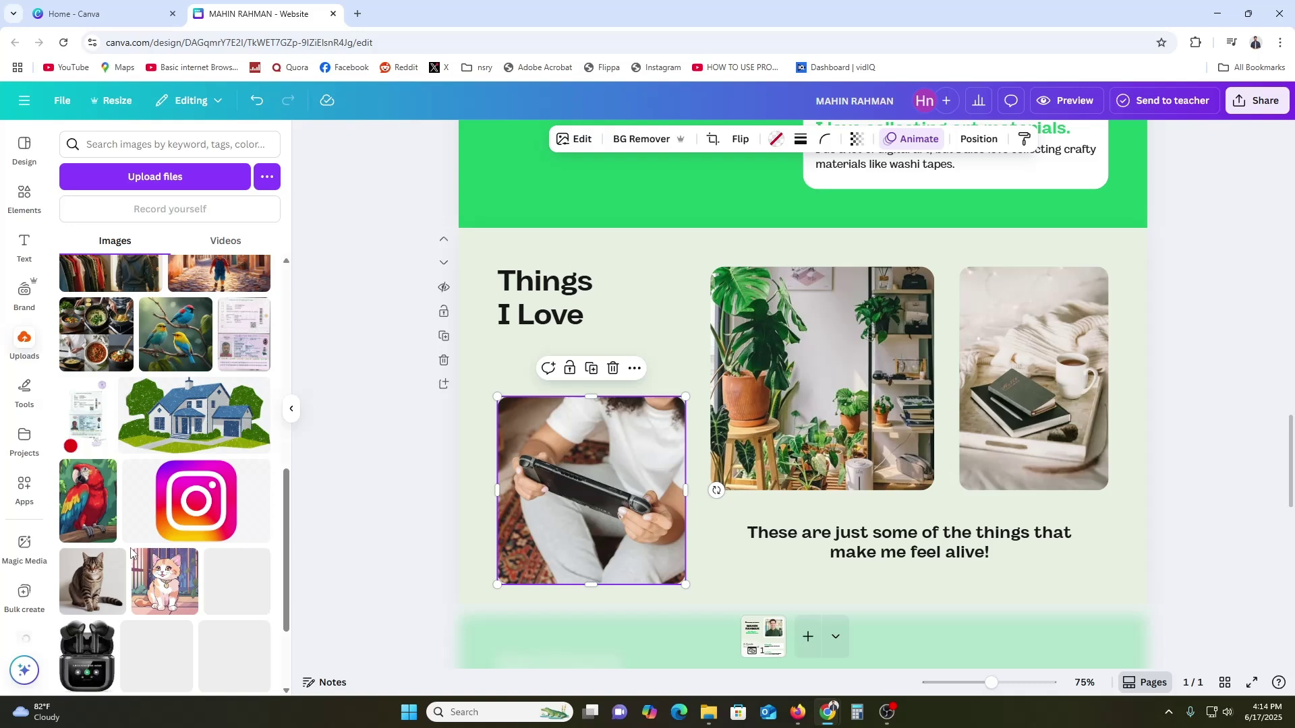
pyautogui.scroll(-2, 130, 555)
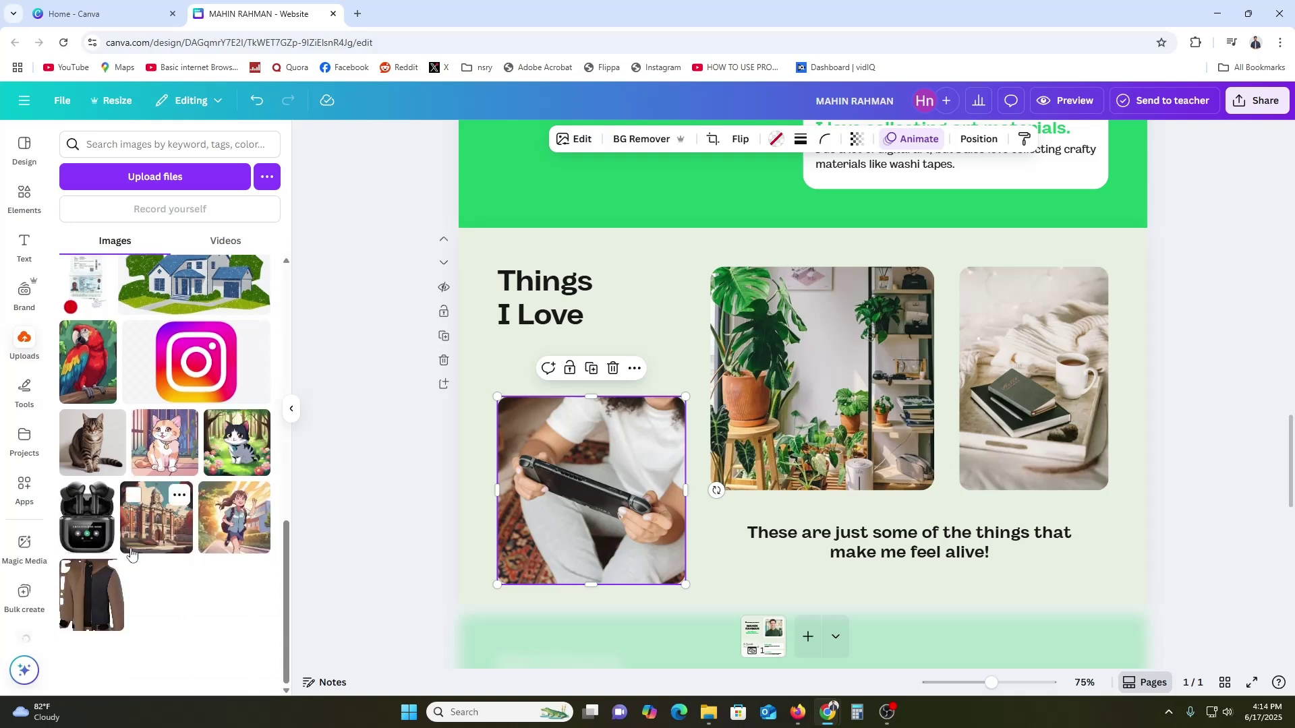
pyautogui.moveTo(132, 548); pyautogui.dragTo(520, 536)
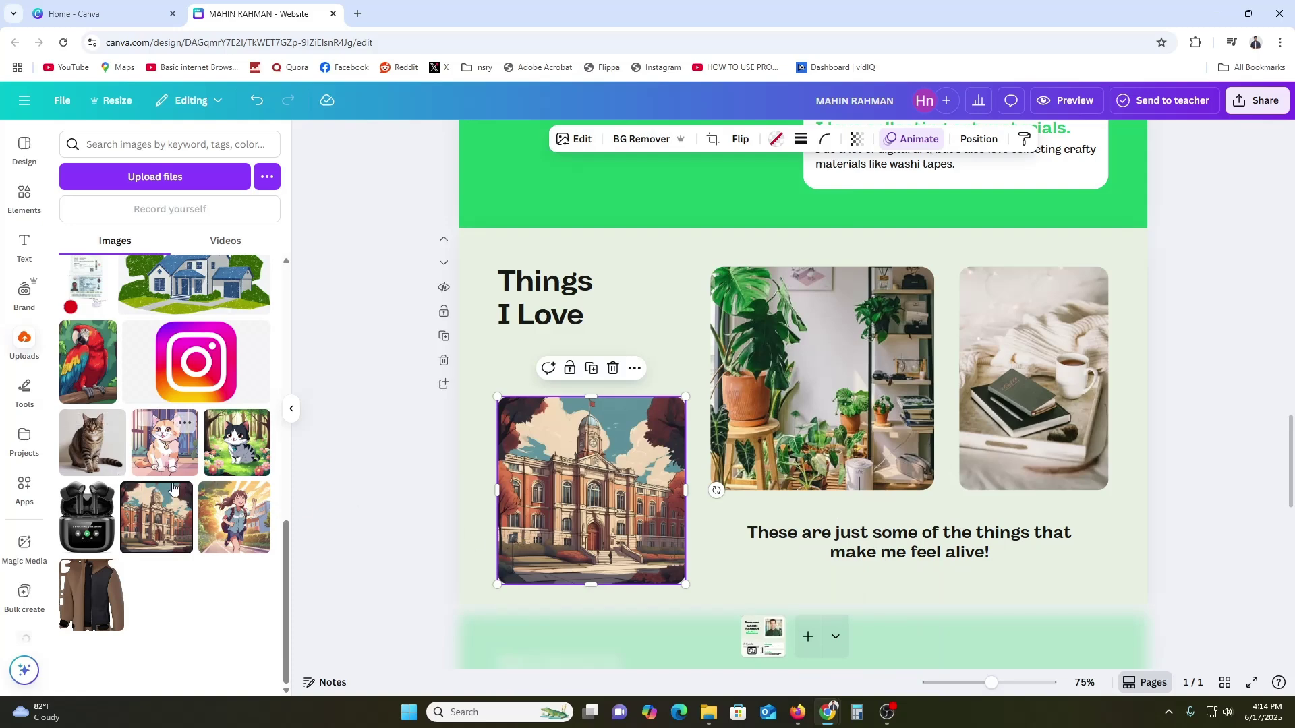
# Swap the plants and books photos for the running girl and kitten illustrations
pyautogui.moveTo(233, 543); pyautogui.dragTo(816, 378)
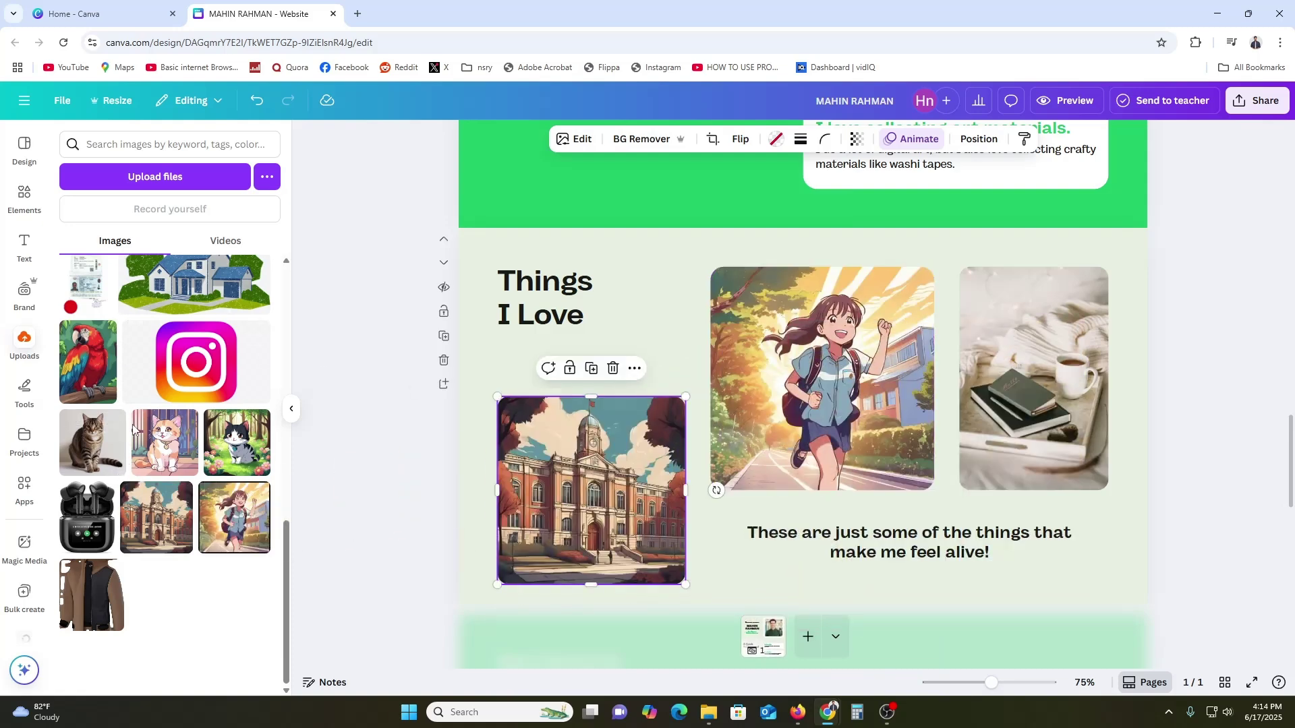
pyautogui.moveTo(165, 442); pyautogui.dragTo(985, 405)
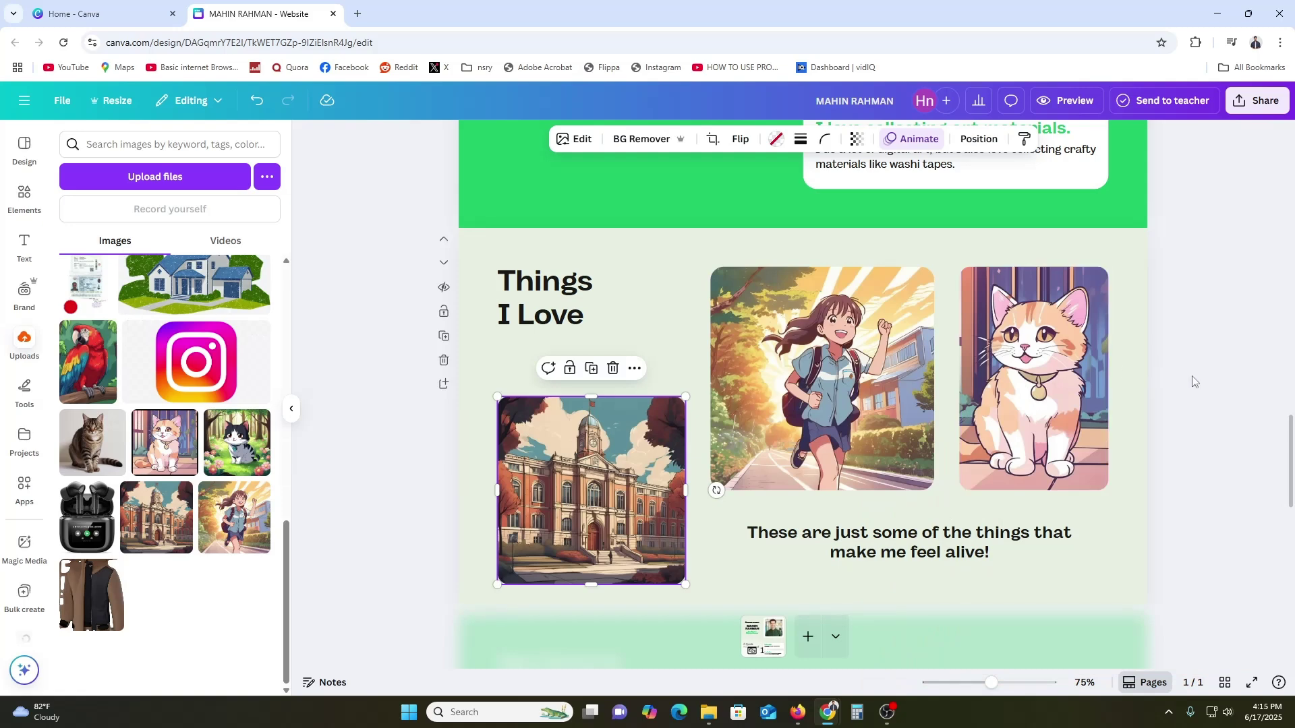
pyautogui.scroll(-6, 1191, 398)
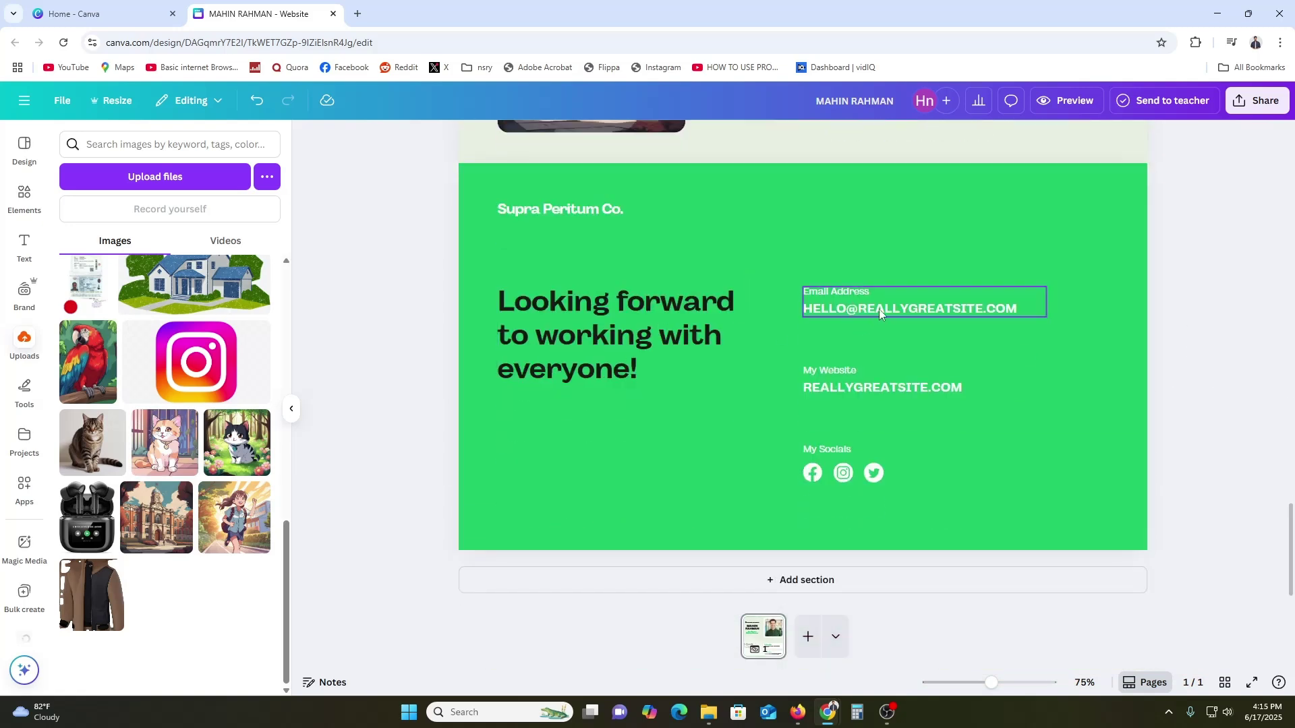
# Type the owner's email address over the footer placeholder and begin retyping the website address
pyautogui.doubleClick(882, 309)
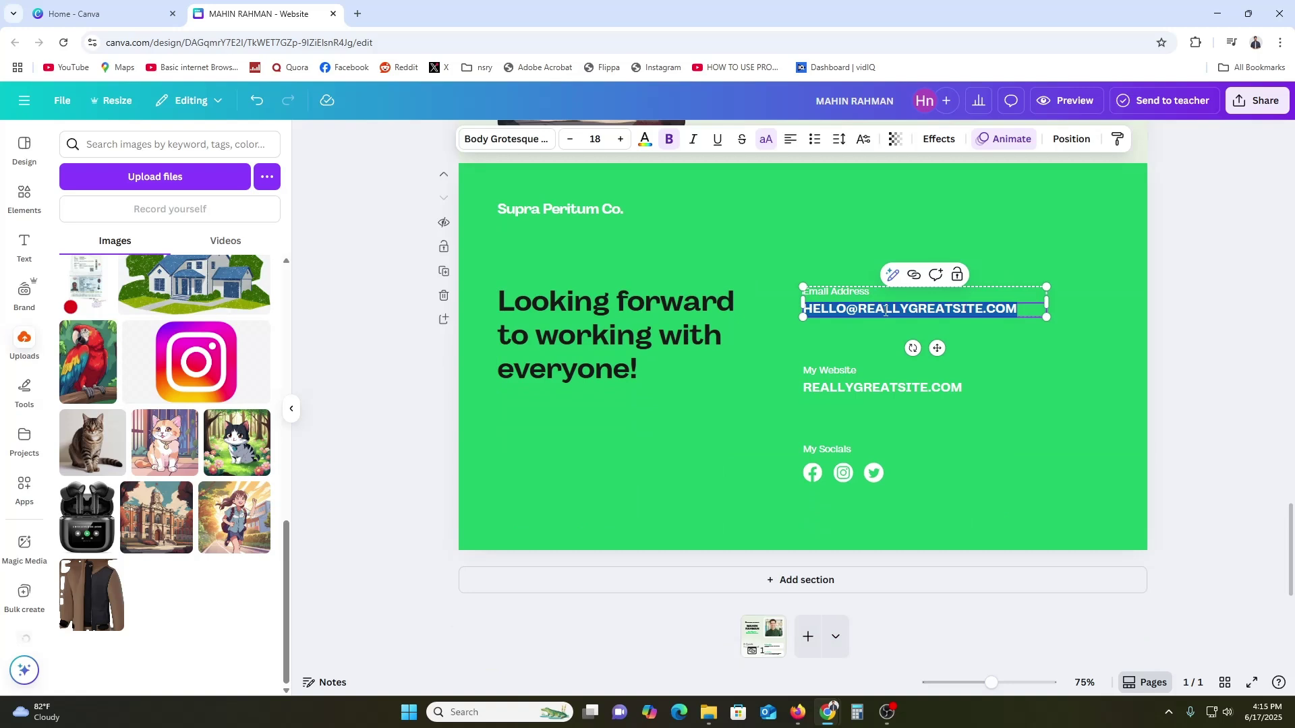
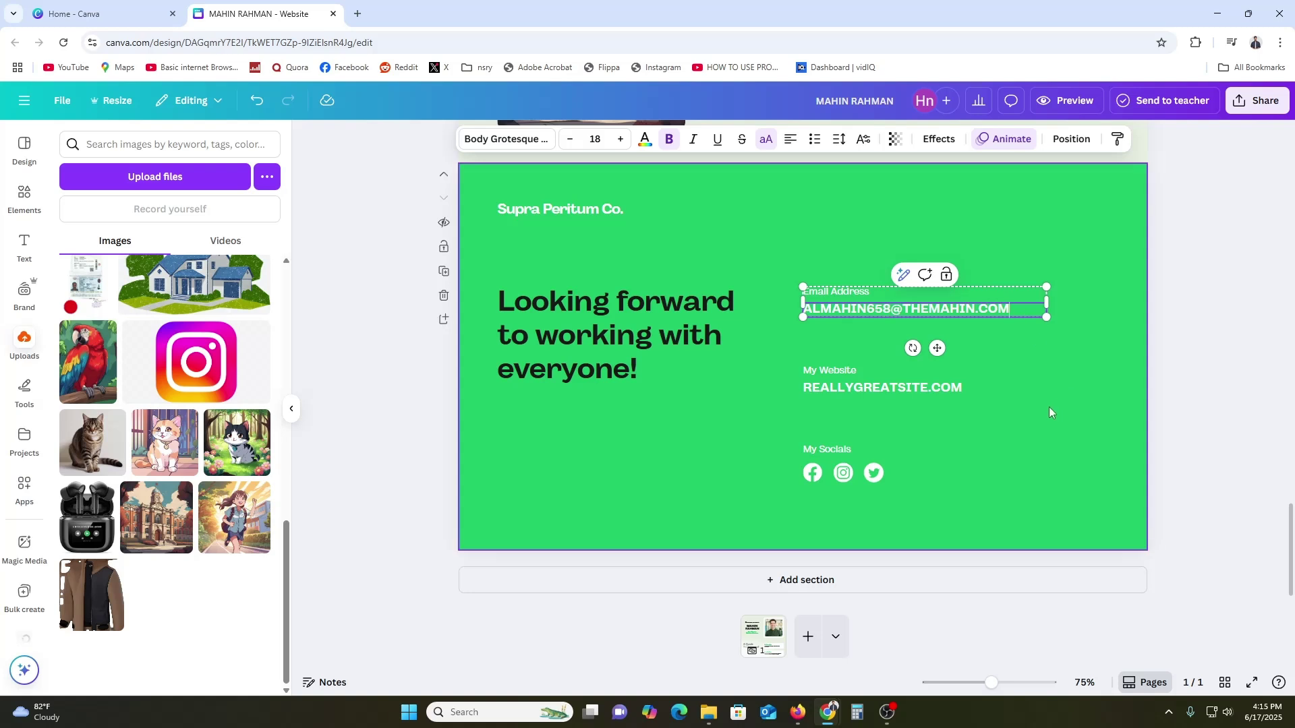
pyautogui.doubleClick(871, 390)
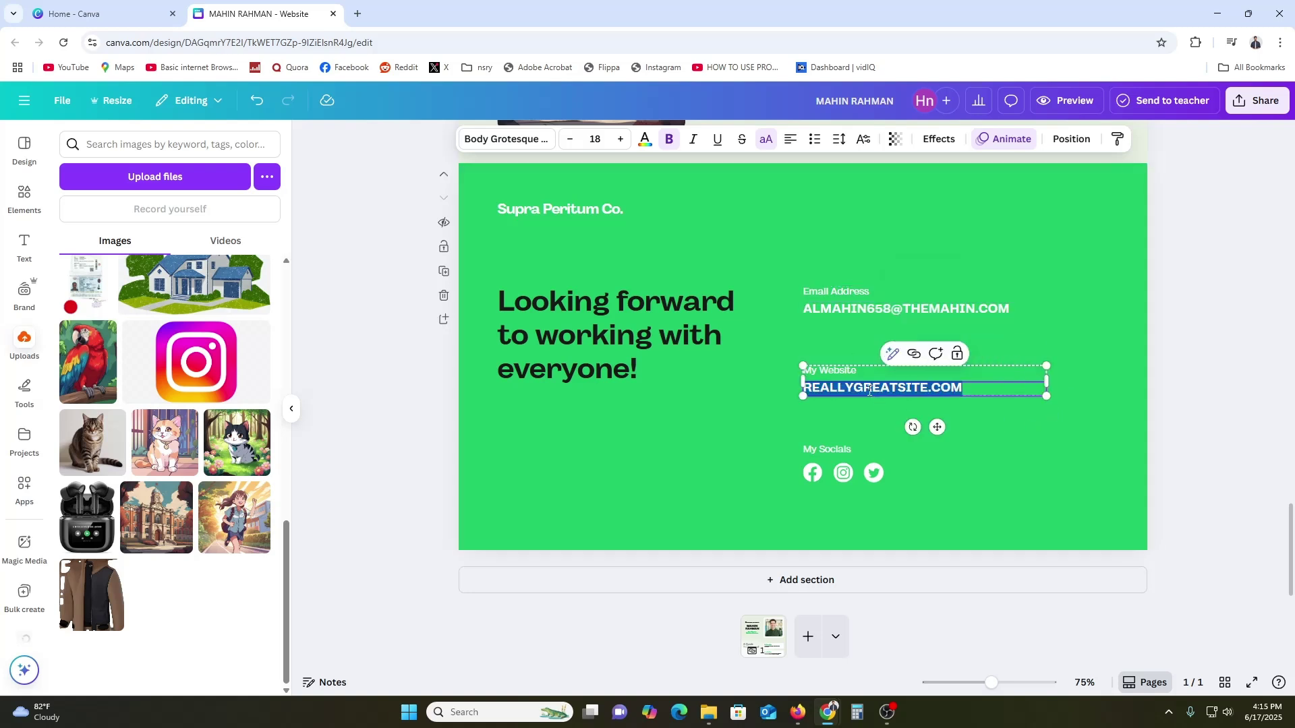
pyautogui.write('THEMAHIN')
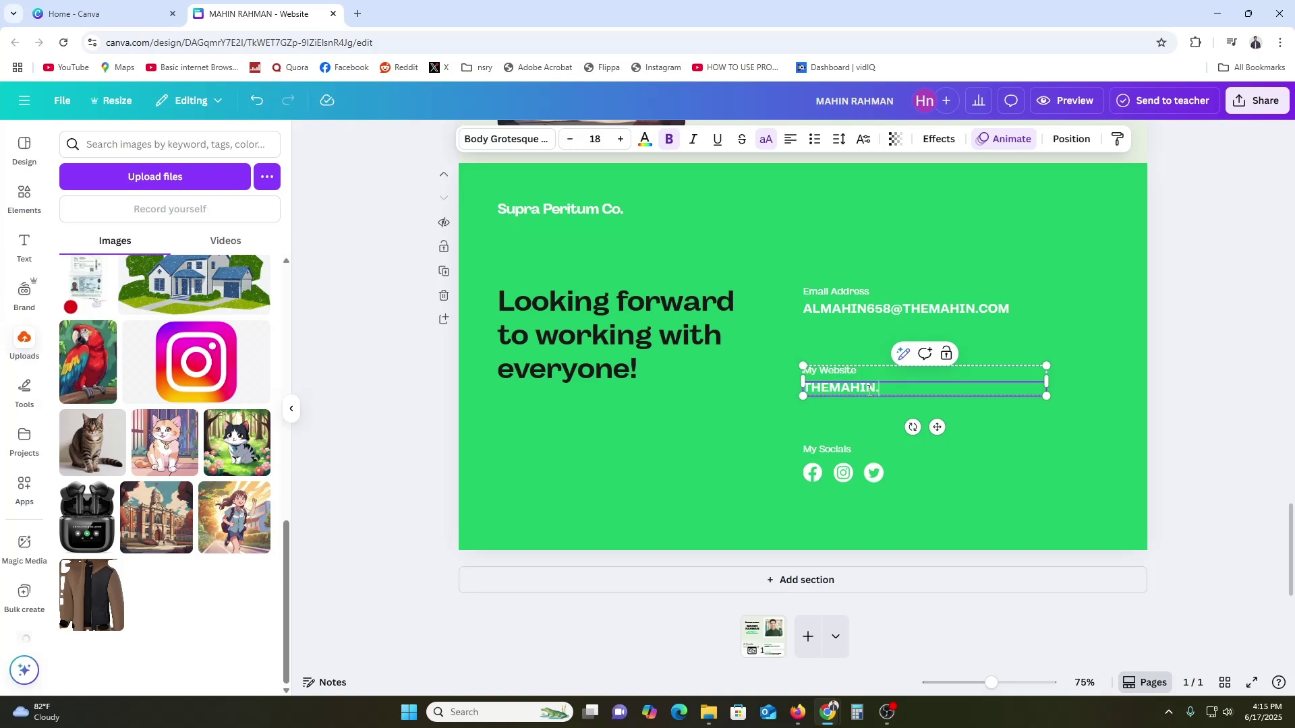
# Select the Facebook icon in the socials row and start adding a link to it
pyautogui.click(813, 475)
pyautogui.click(844, 474)
pyautogui.click(875, 474)
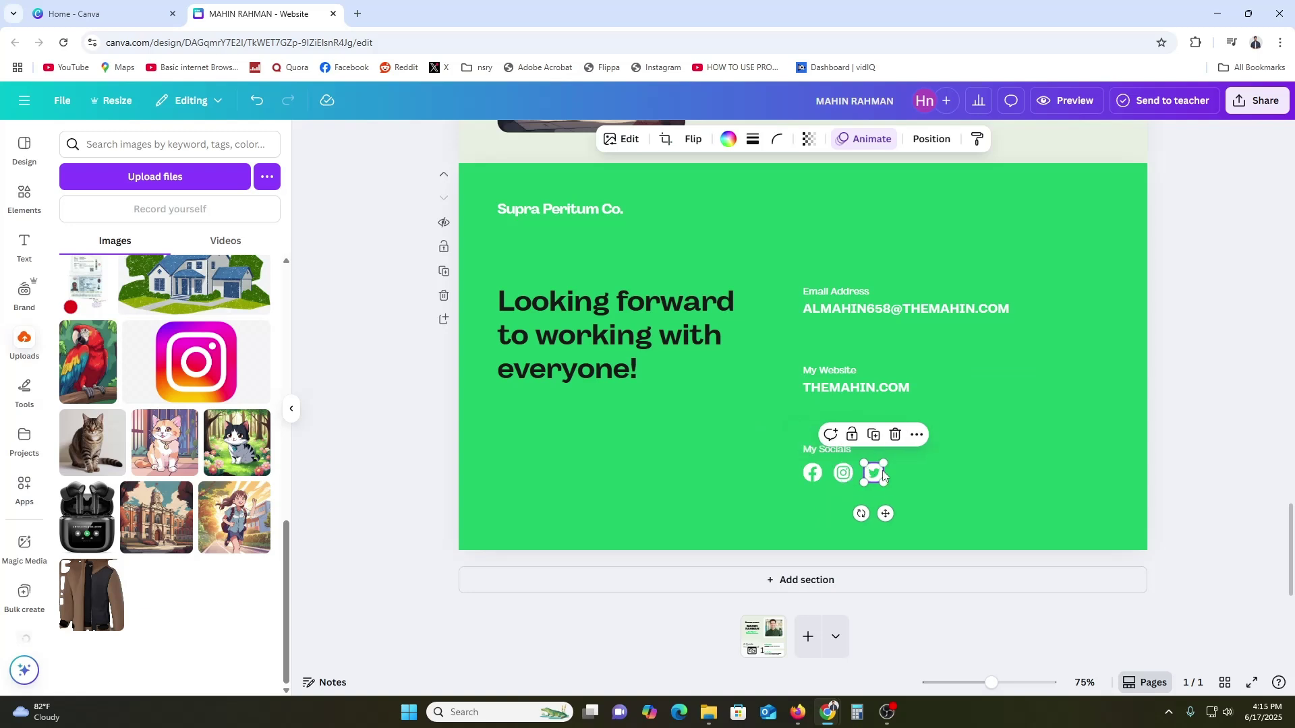
pyautogui.click(807, 478)
pyautogui.click(855, 434)
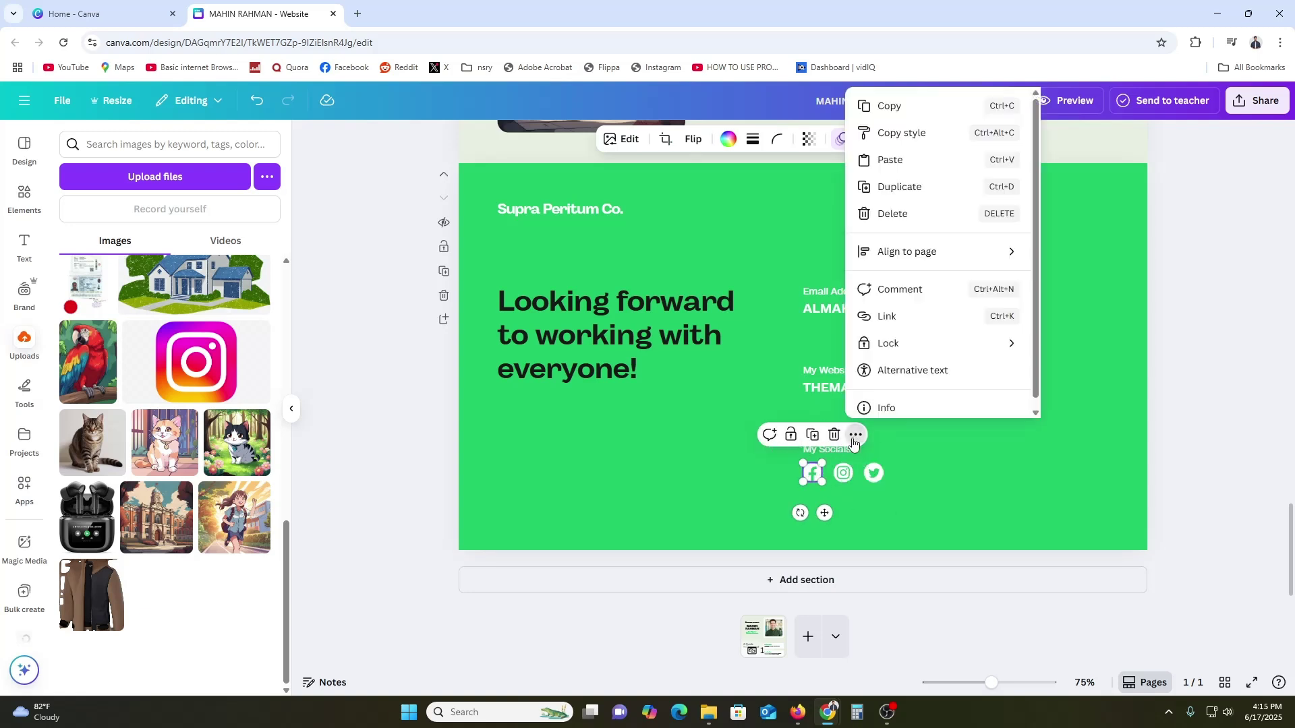
pyautogui.click(919, 325)
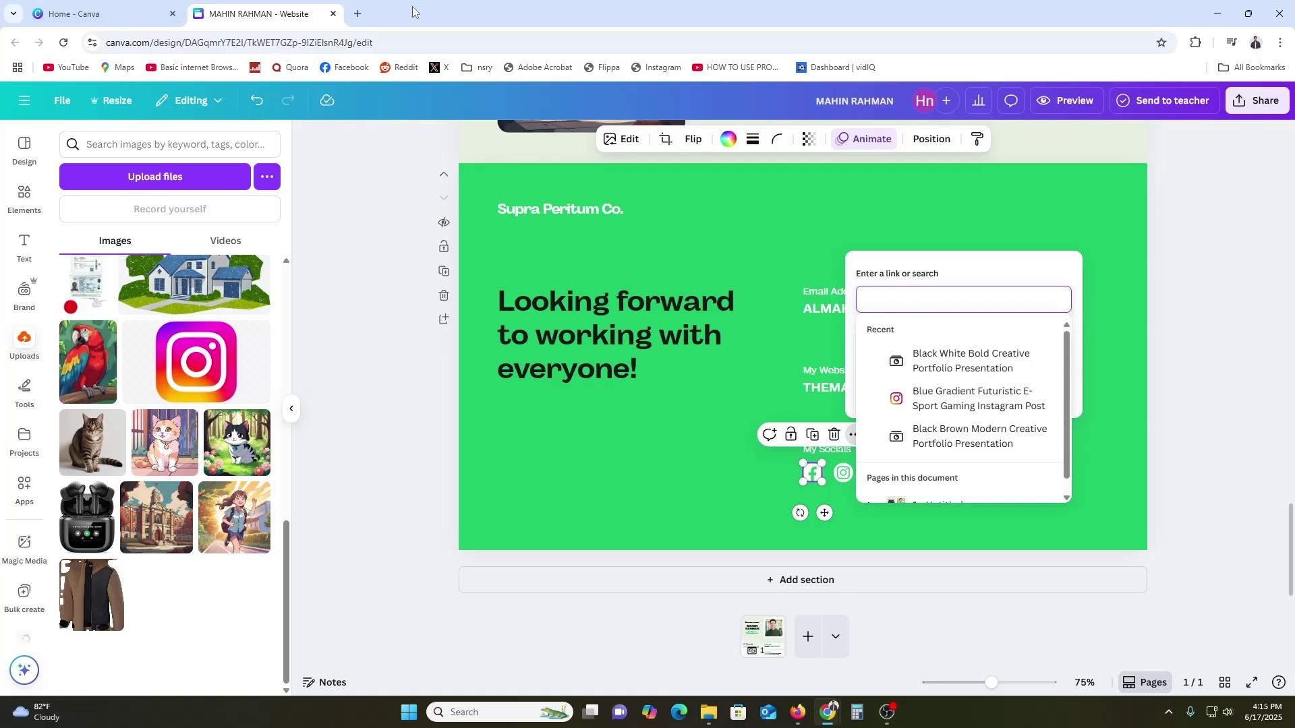
pyautogui.click(359, 15)
pyautogui.write('facebook.com')
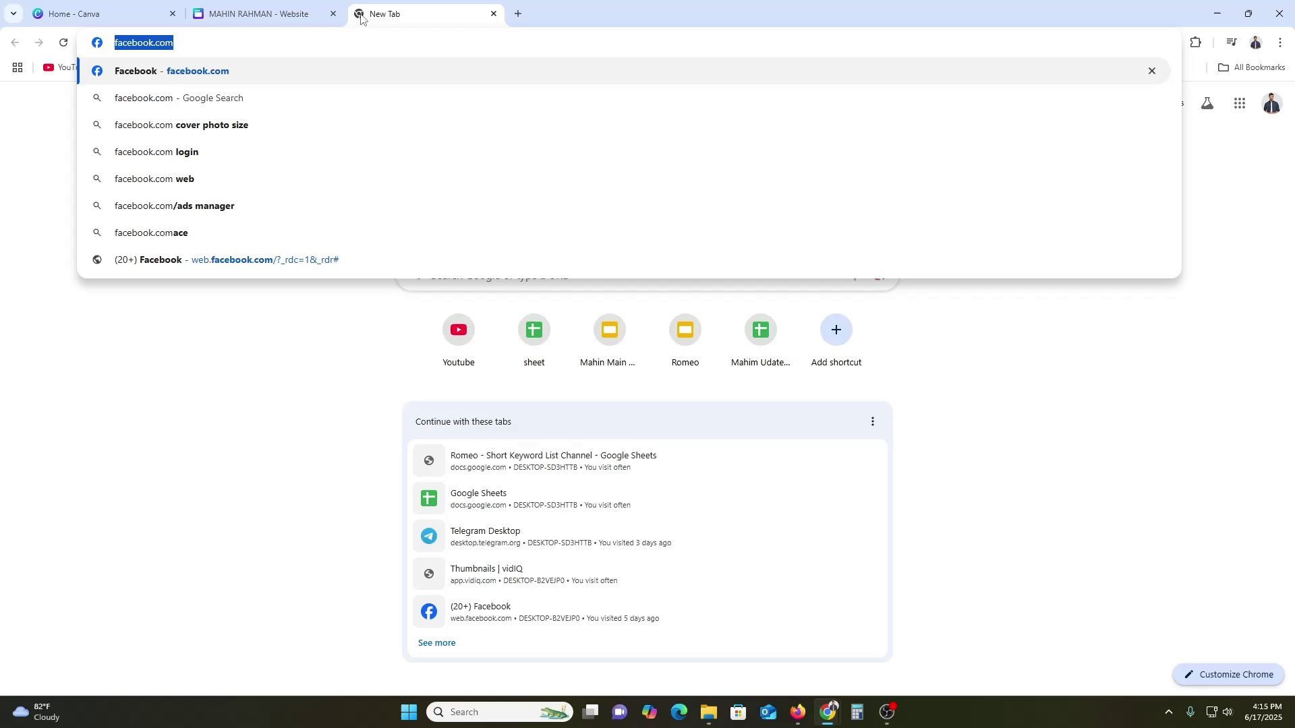
pyautogui.click(320, 15)
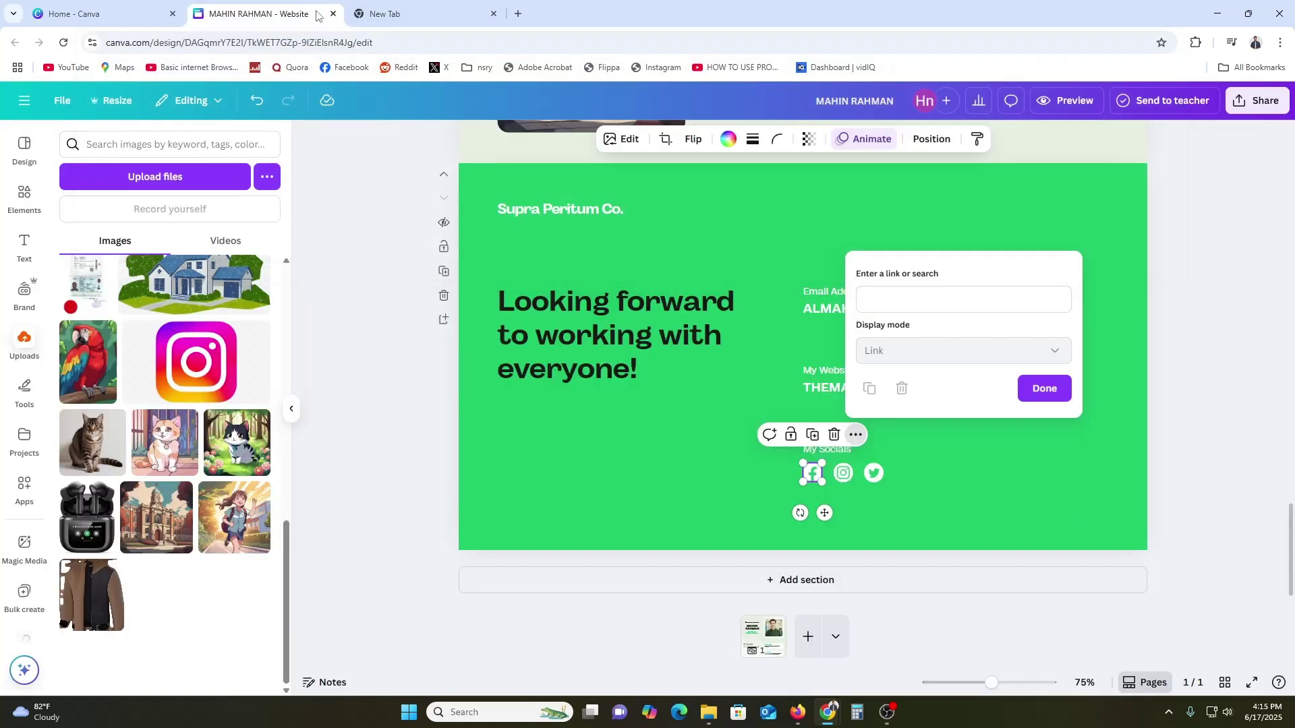
pyautogui.click(927, 297)
pyautogui.write('https://www.facebook.com')
pyautogui.click(1045, 388)
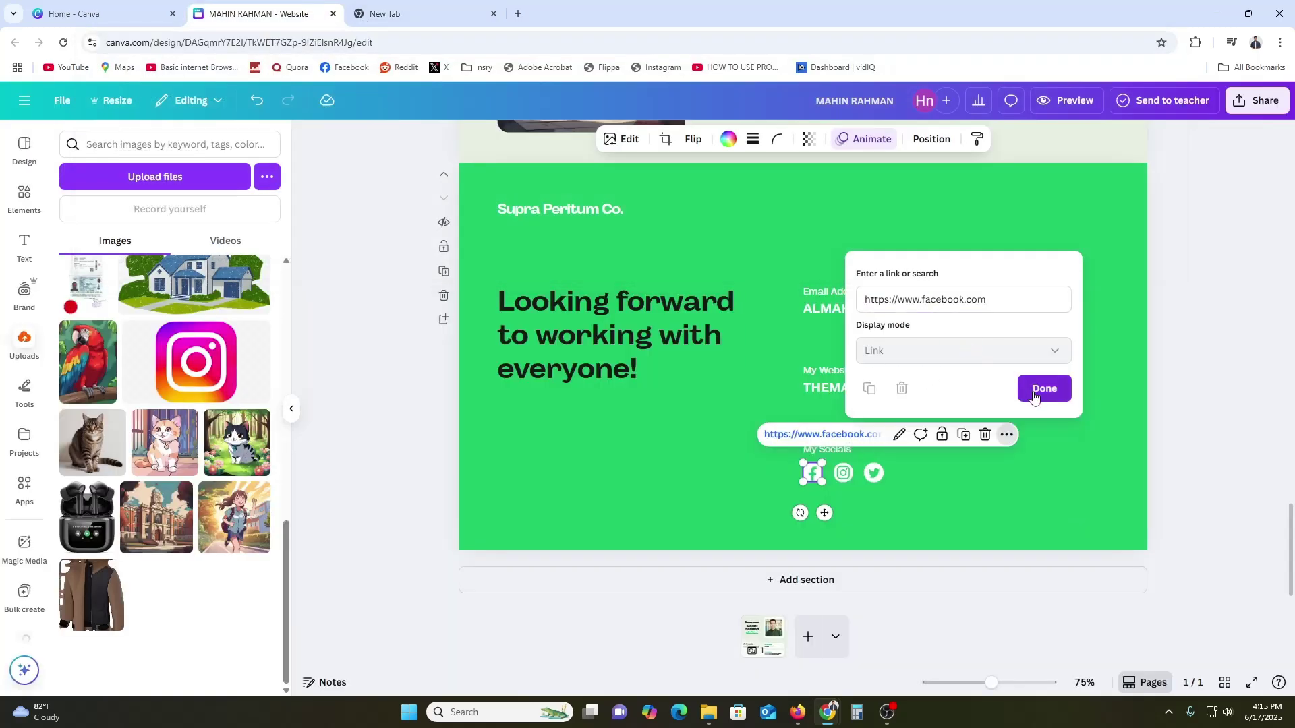
pyautogui.click(978, 583)
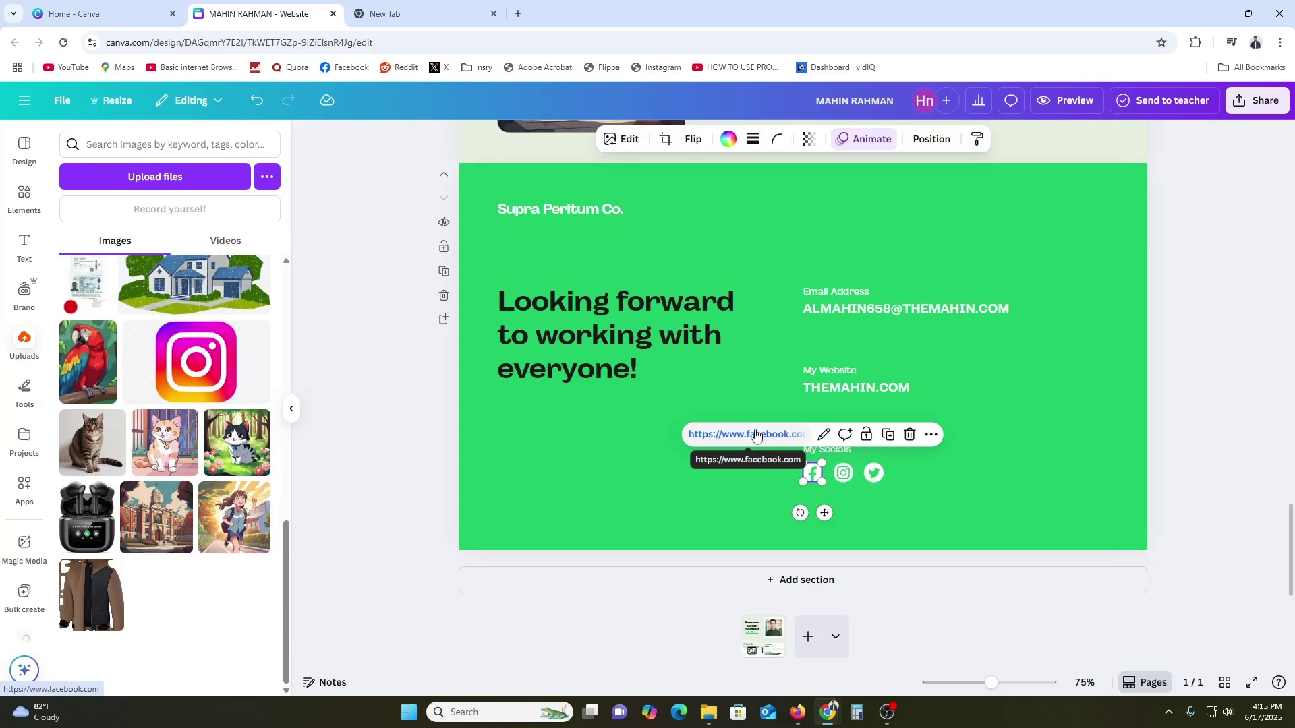
pyautogui.scroll(20, 863, 496)
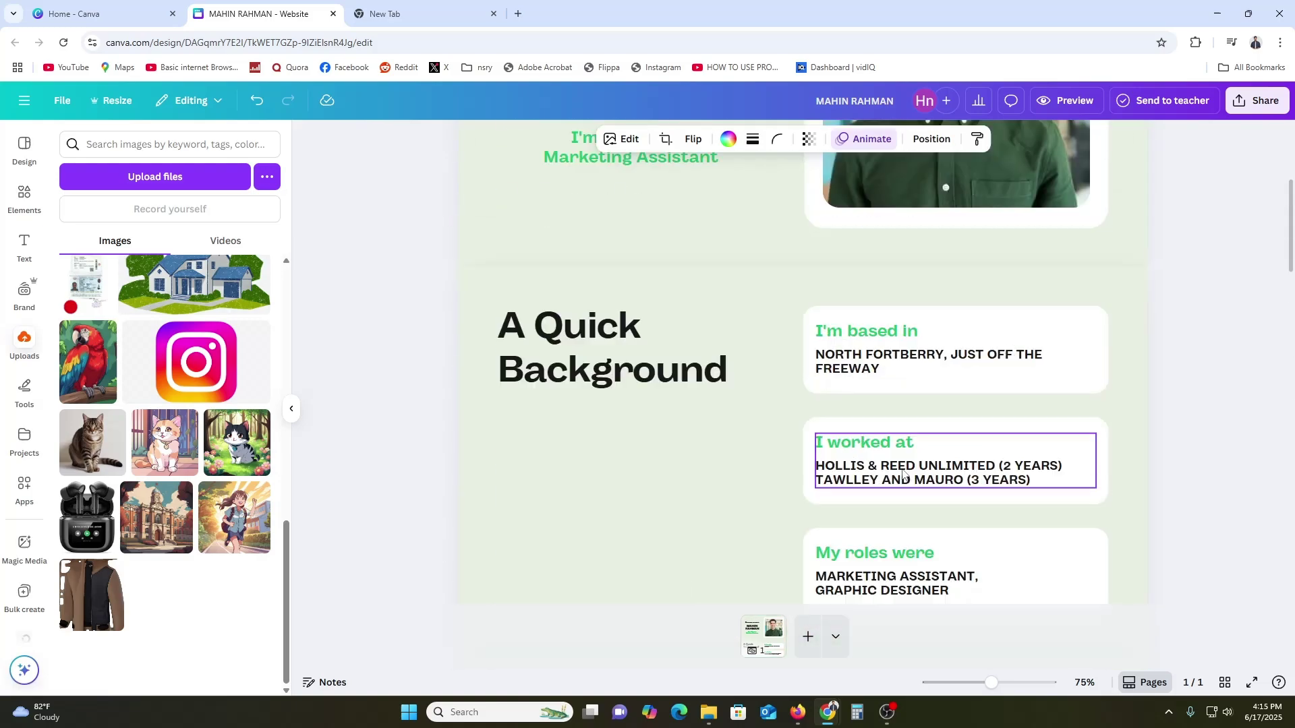
# Deselect the image at the top of the design and open the Share design panel
pyautogui.scroll(5, 902, 472)
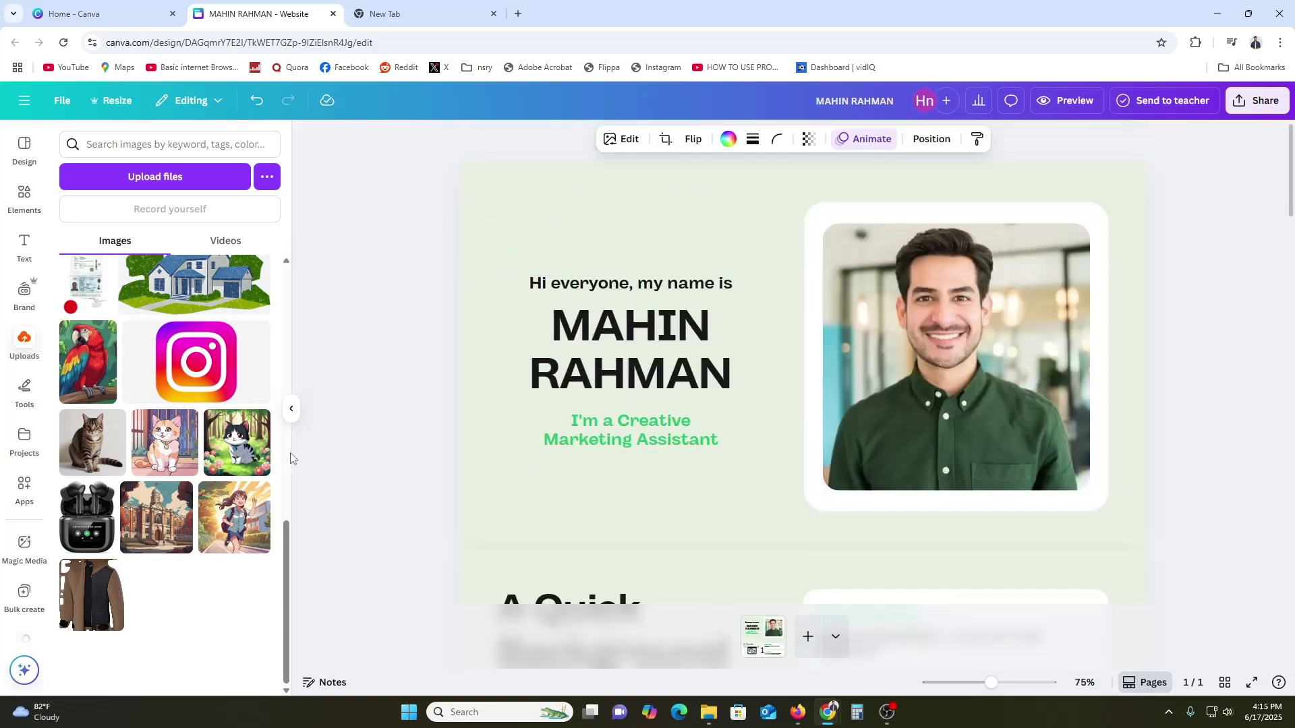
pyautogui.click(334, 453)
pyautogui.scroll(-8, 342, 452)
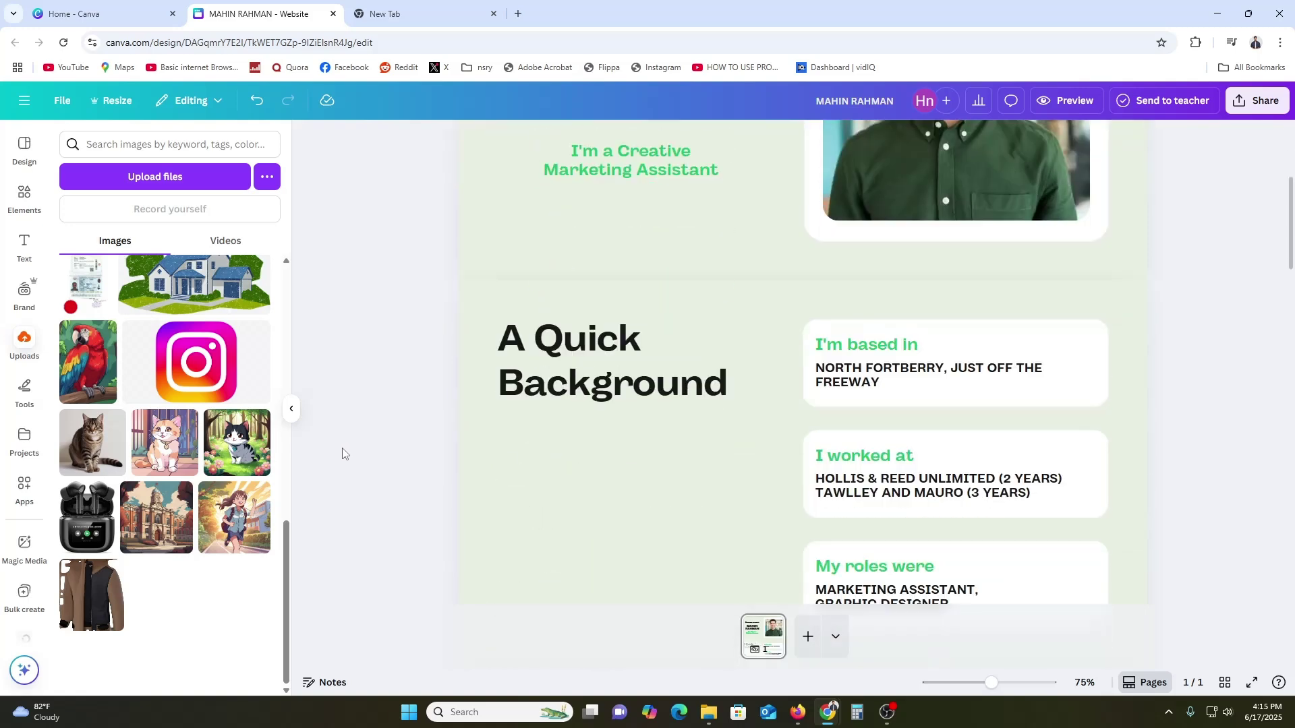
pyautogui.scroll(8, 340, 453)
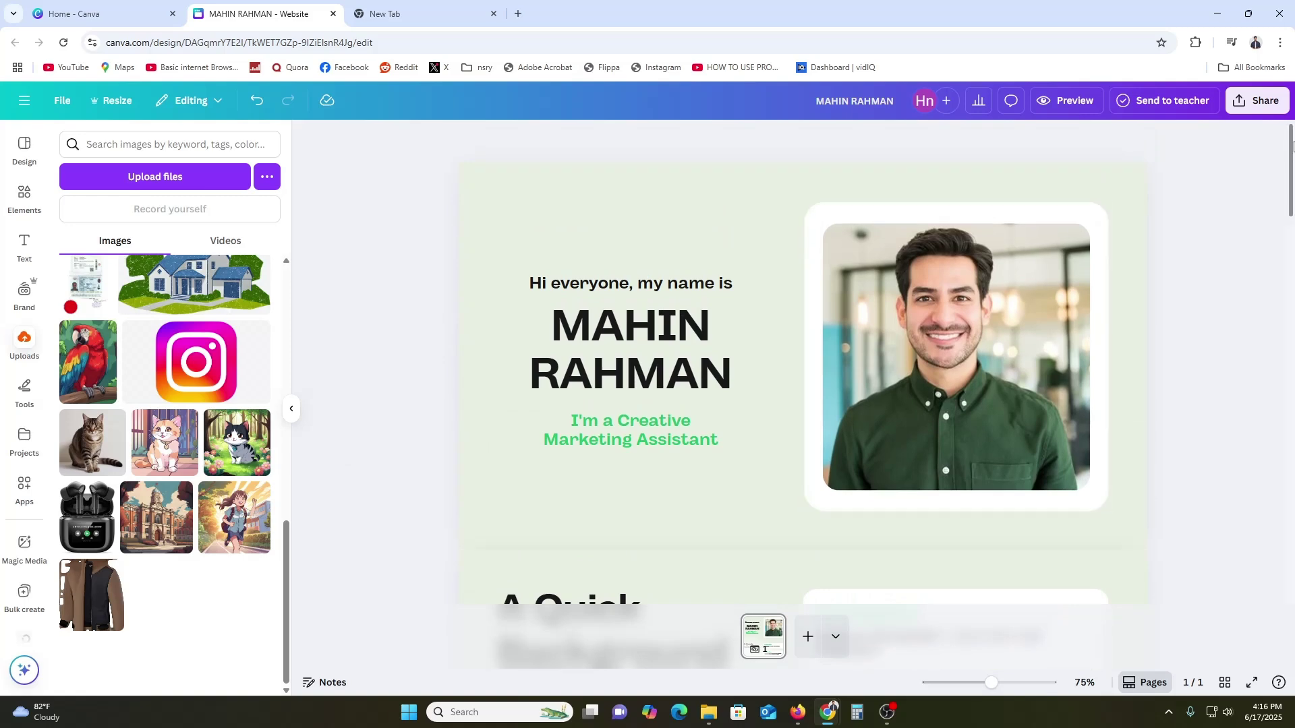
pyautogui.click(1251, 104)
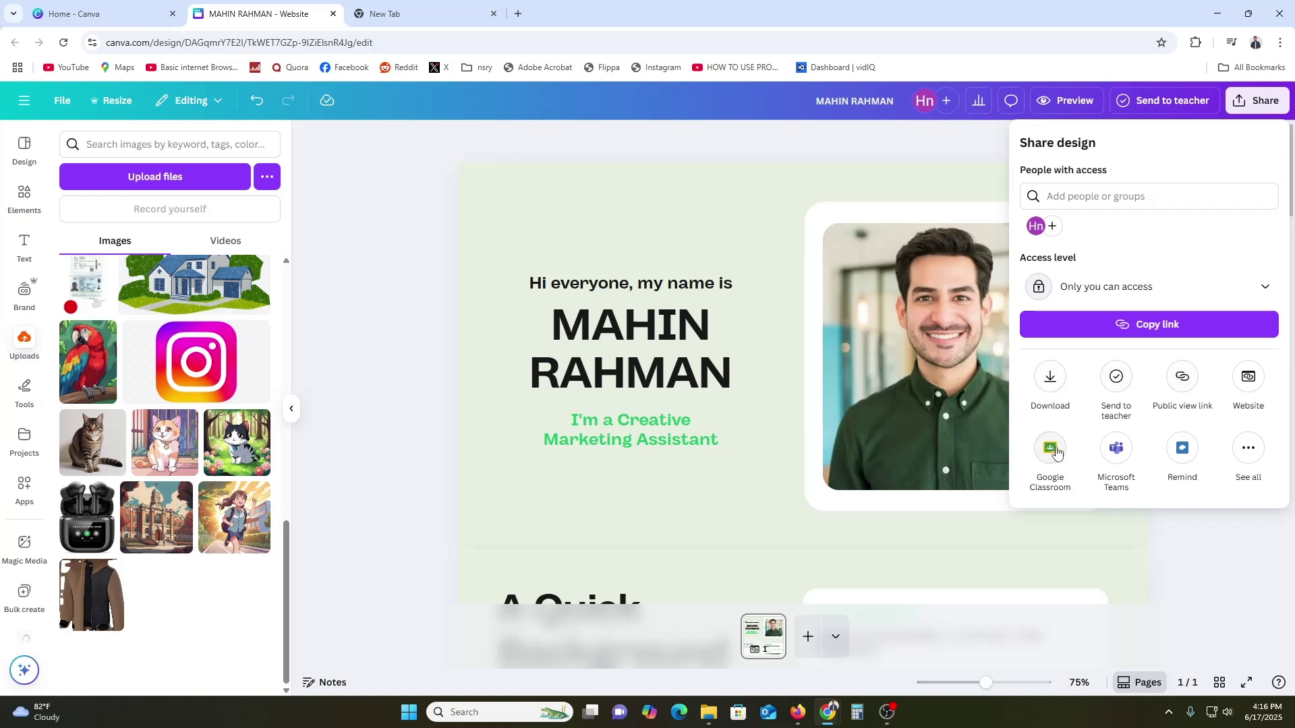
# Open the Website publishing settings showing the site title, description and Resize on mobile options
pyautogui.click(1250, 377)
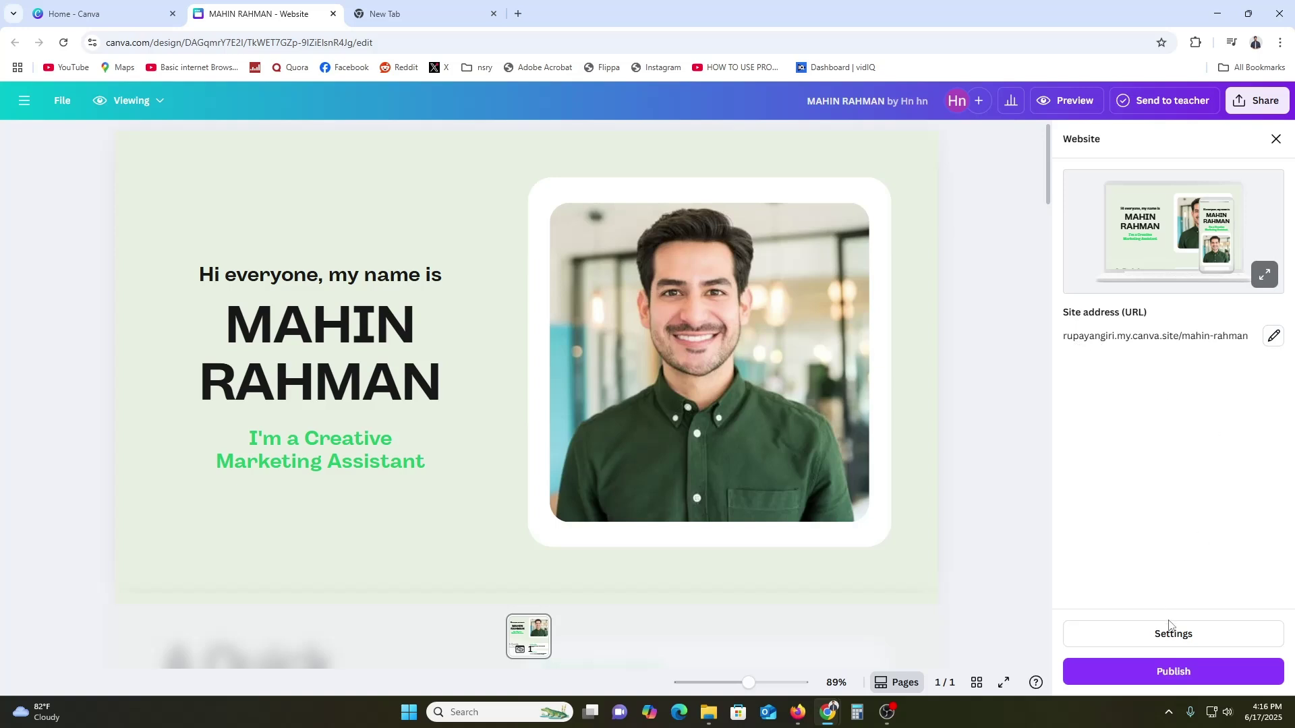
pyautogui.click(1171, 633)
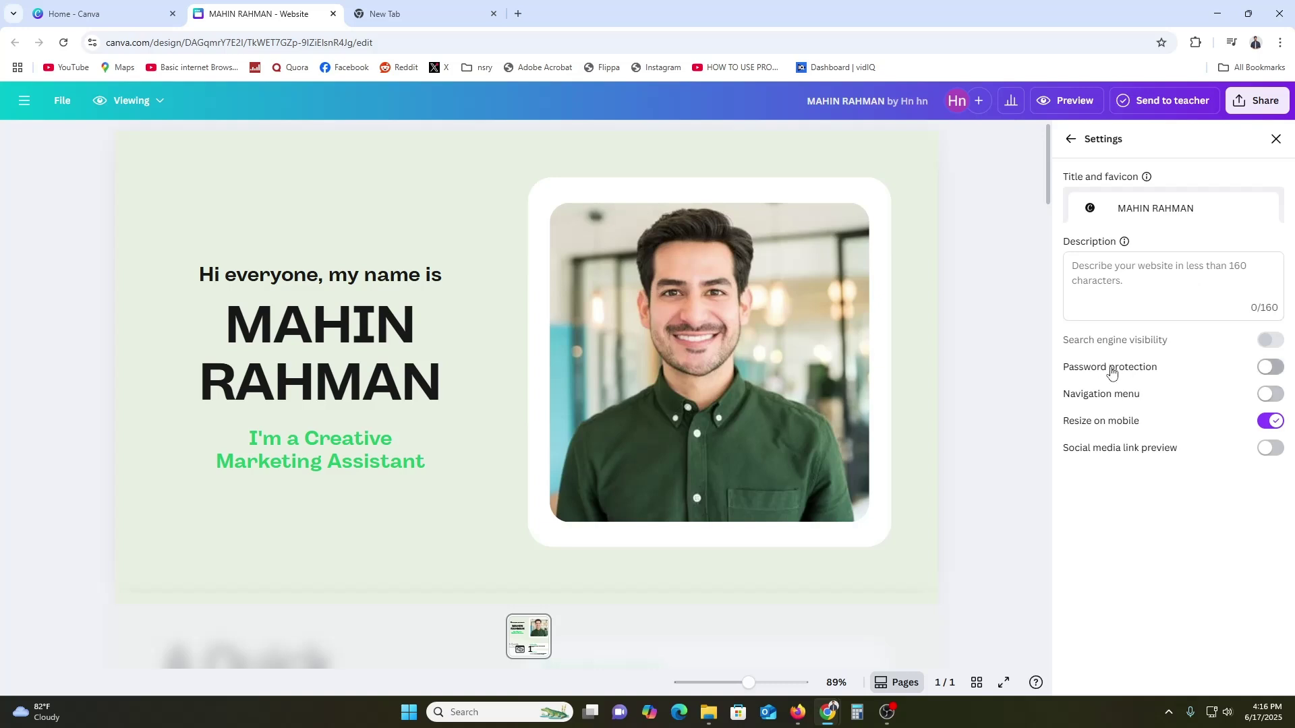
# Enable the Navigation menu and Social media link preview toggles, then return to the Website panel
pyautogui.click(1268, 395)
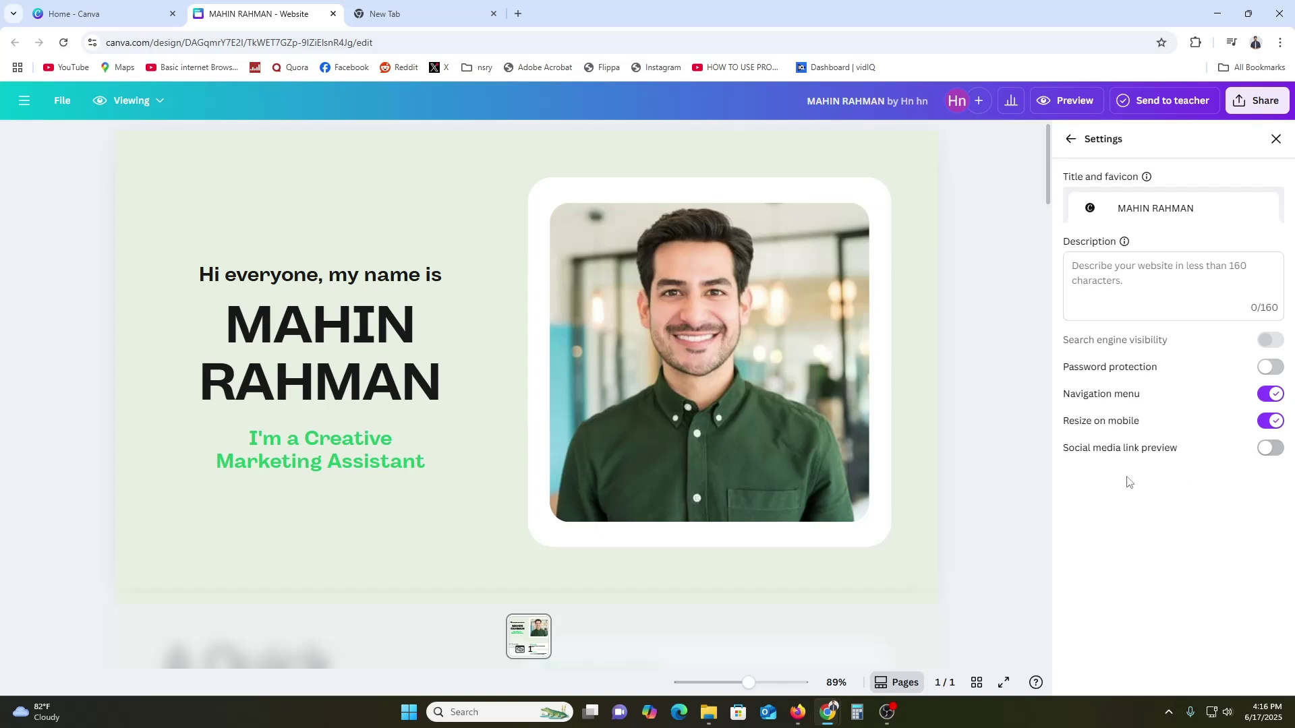
pyautogui.click(1266, 450)
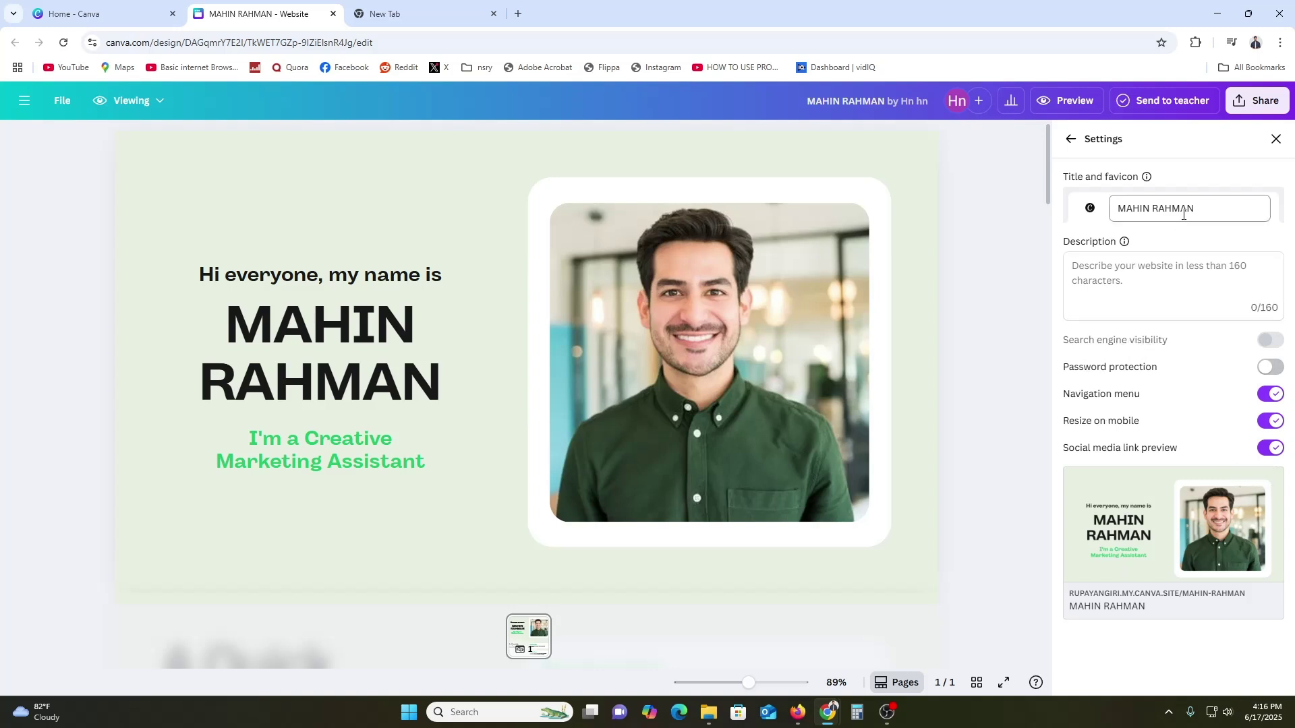
pyautogui.click(1071, 139)
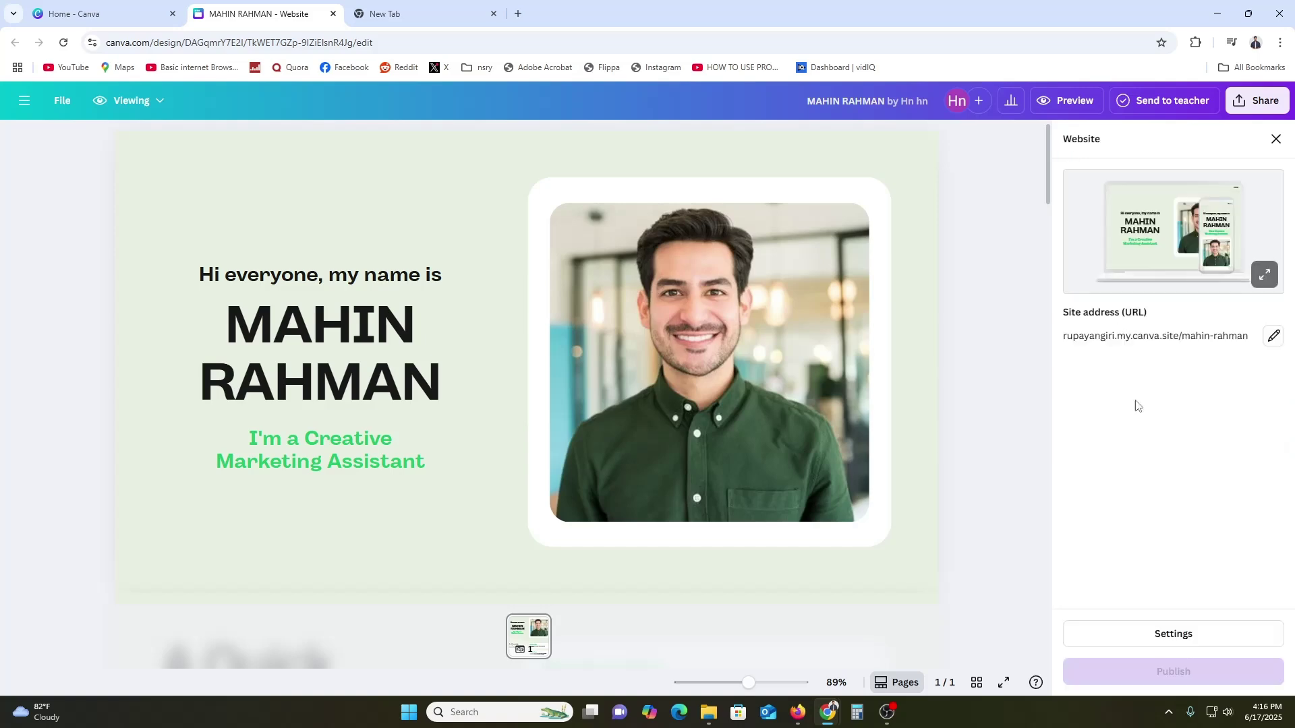
# Publish the portfolio site, copy its canva.site address and view the live site in a new tab
pyautogui.click(1190, 674)
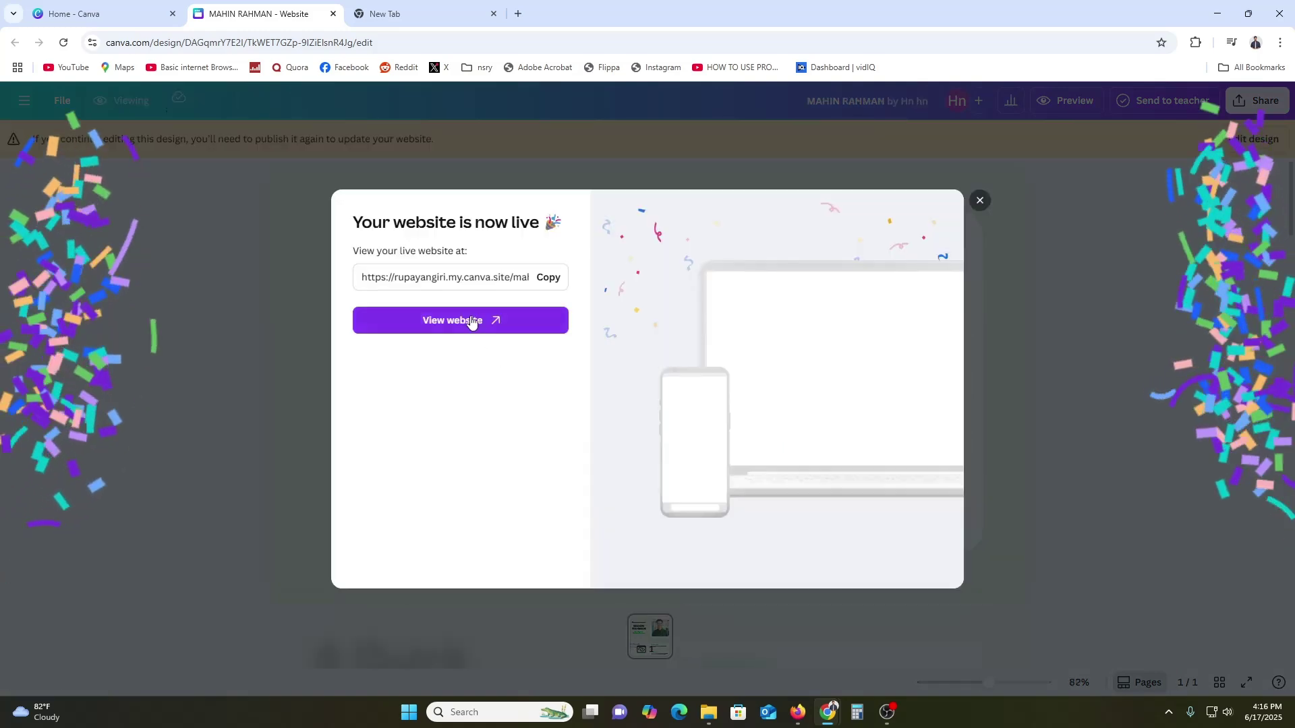
pyautogui.click(548, 279)
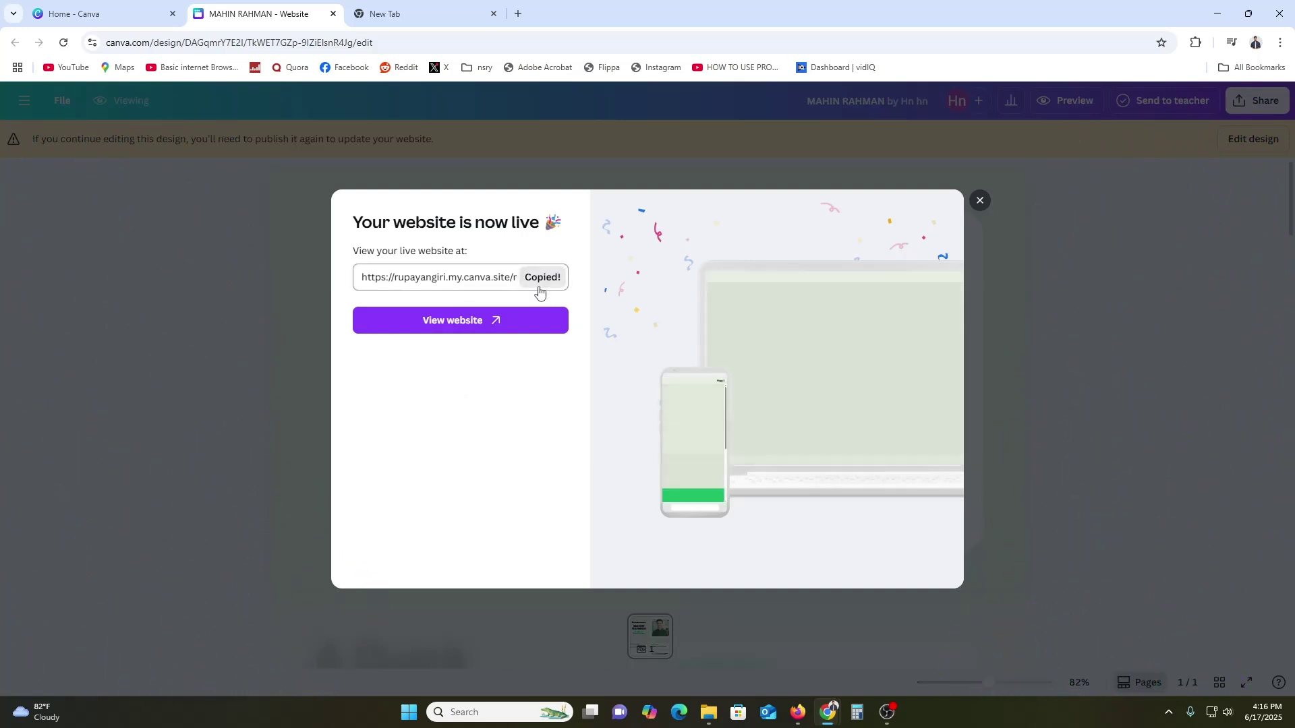
pyautogui.click(506, 326)
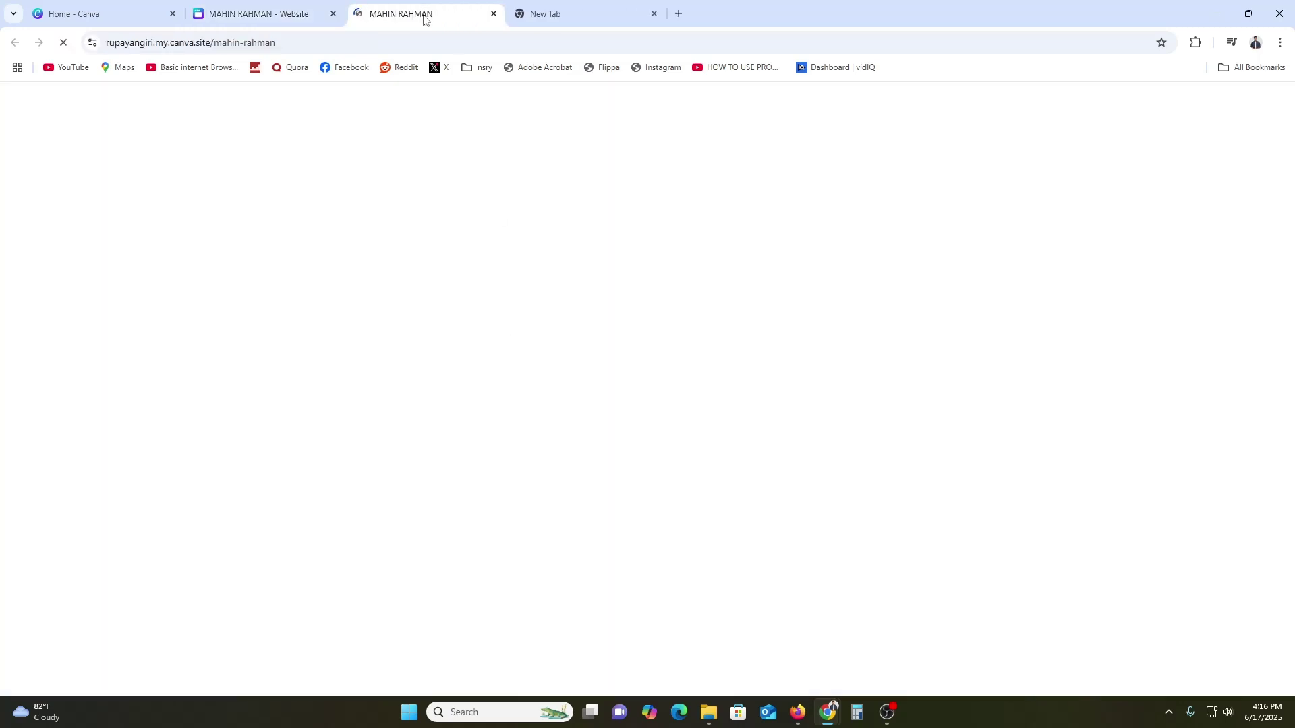
# Scroll through the live portfolio, then use the Page I nav link to jump back to the intro
pyautogui.scroll(-4, 1046, 303)
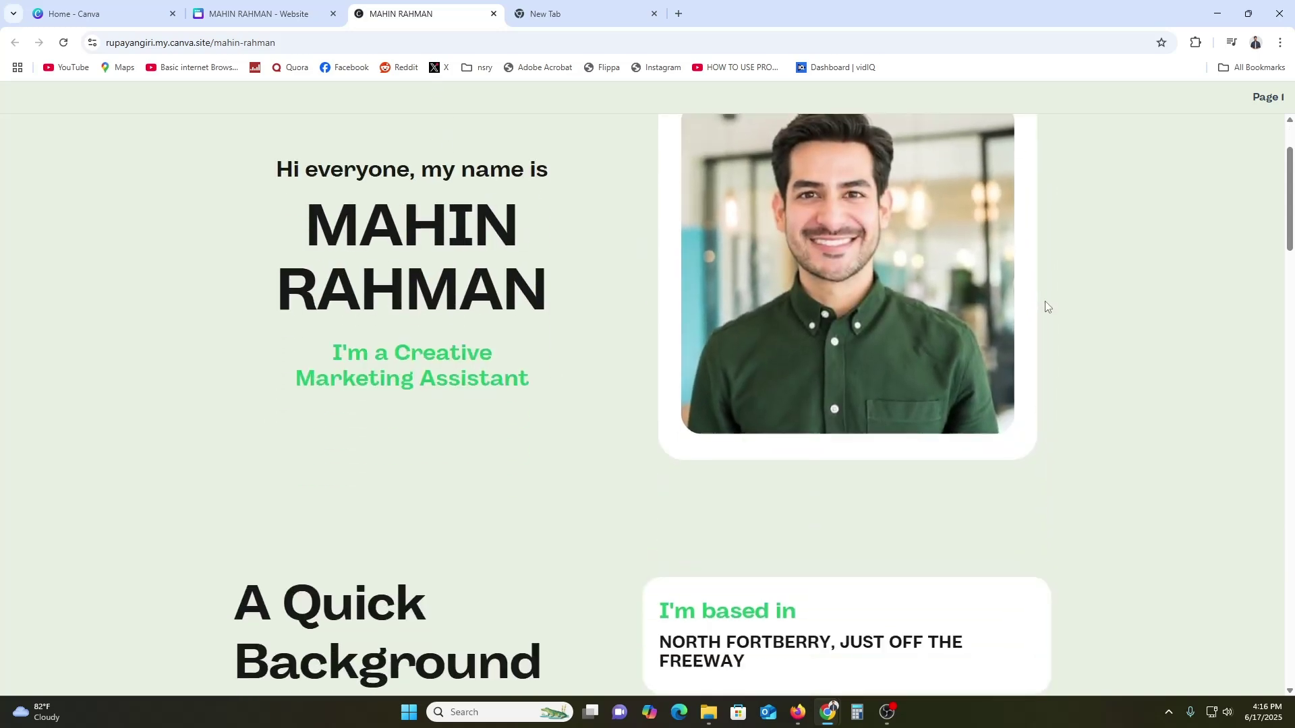
pyautogui.scroll(4, 1217, 309)
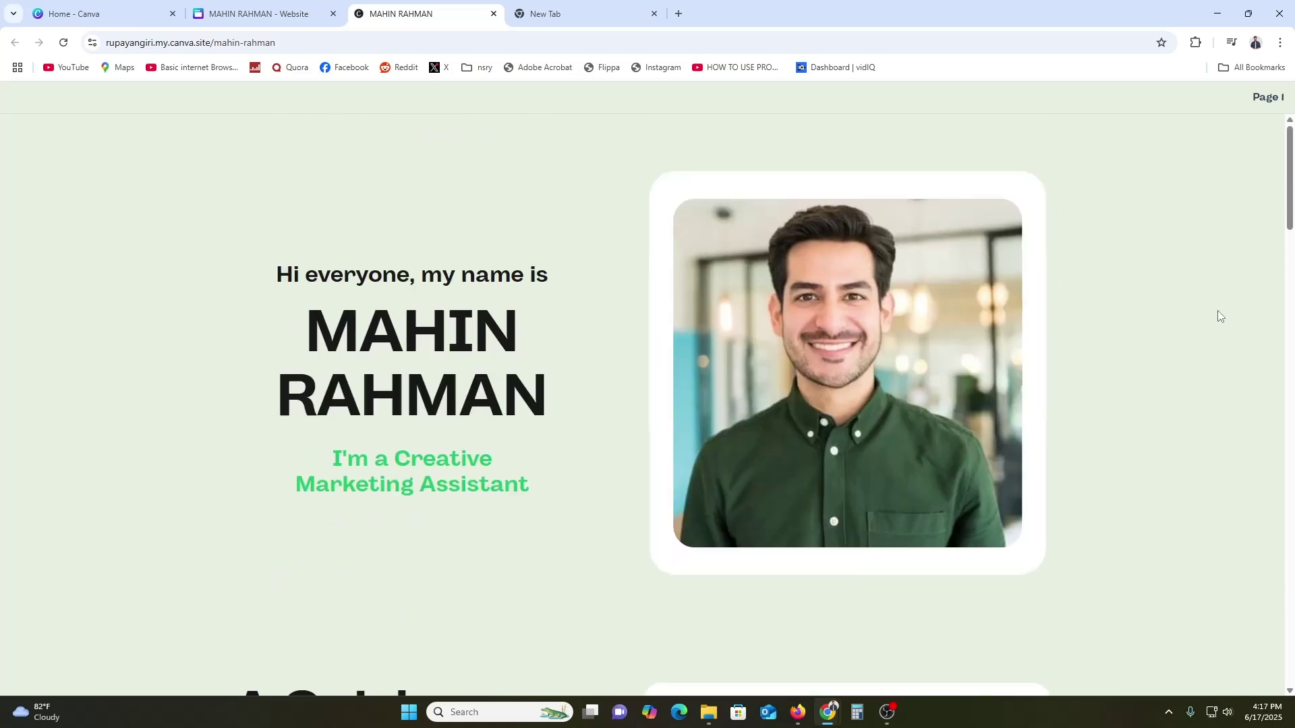
pyautogui.moveTo(1292, 229); pyautogui.dragTo(1275, 637)
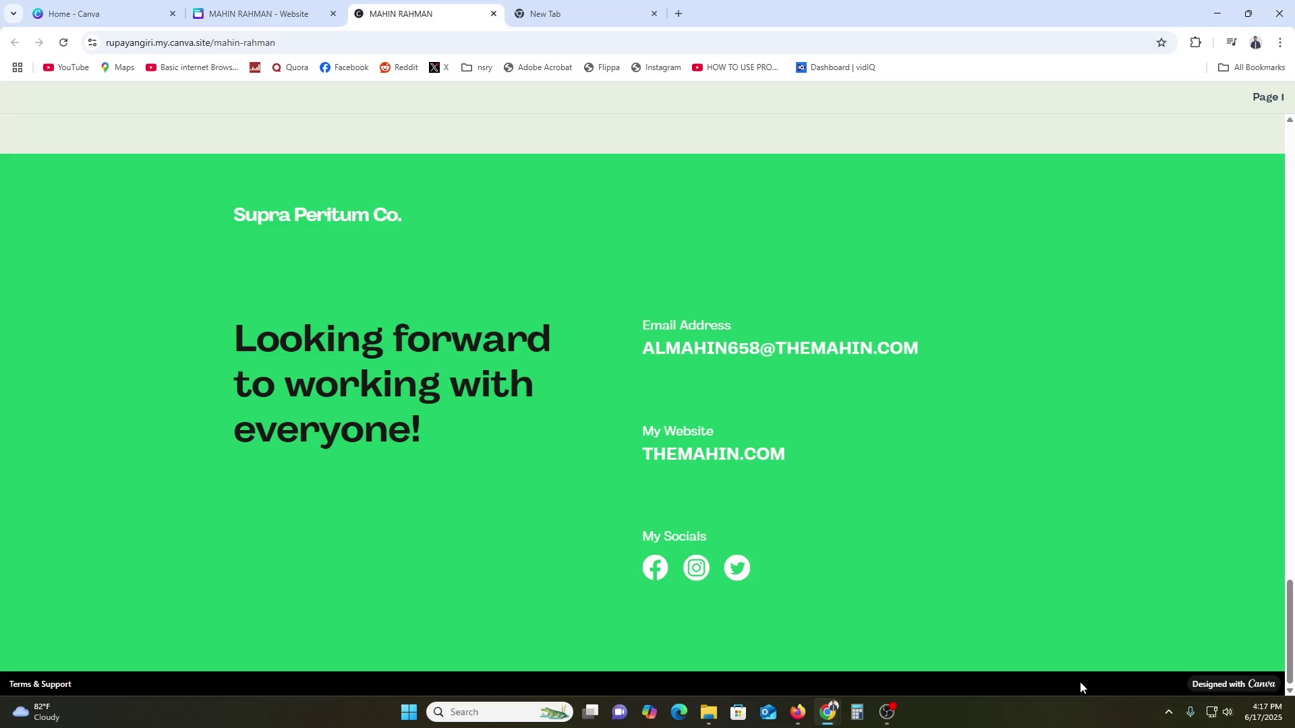
pyautogui.moveTo(1290, 632); pyautogui.dragTo(1292, 181)
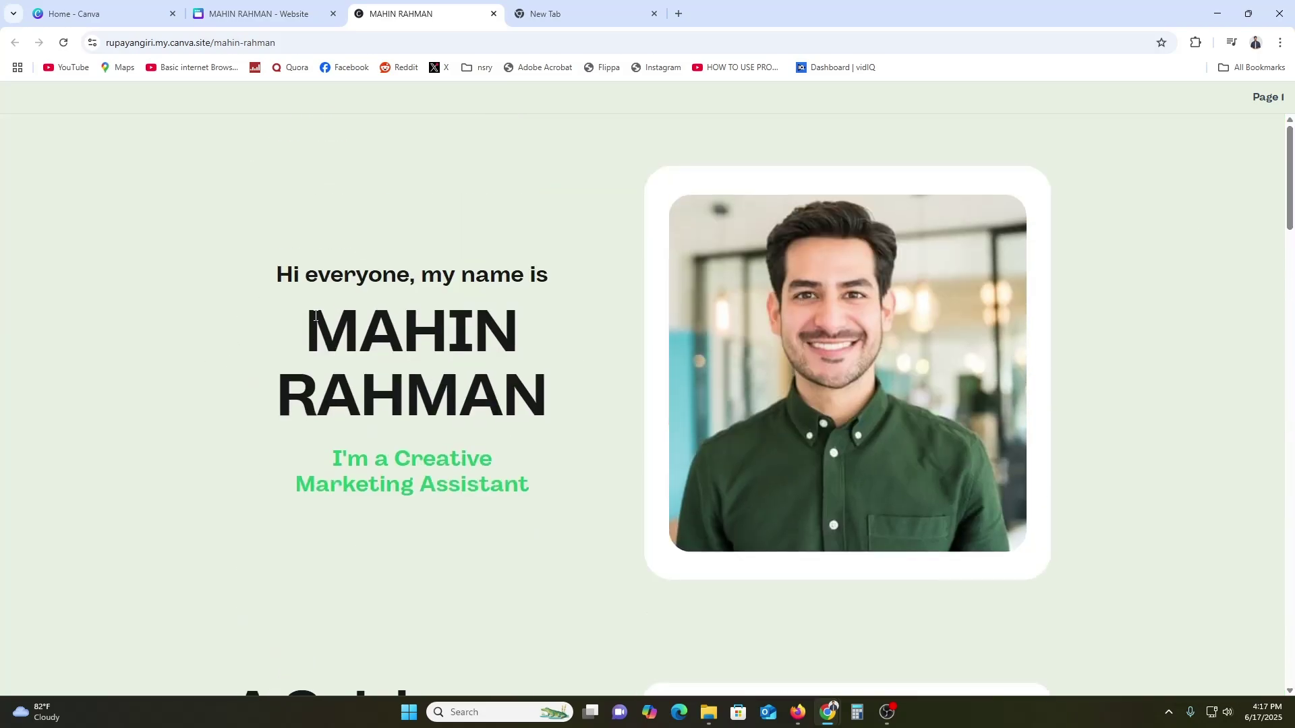
pyautogui.click(1274, 103)
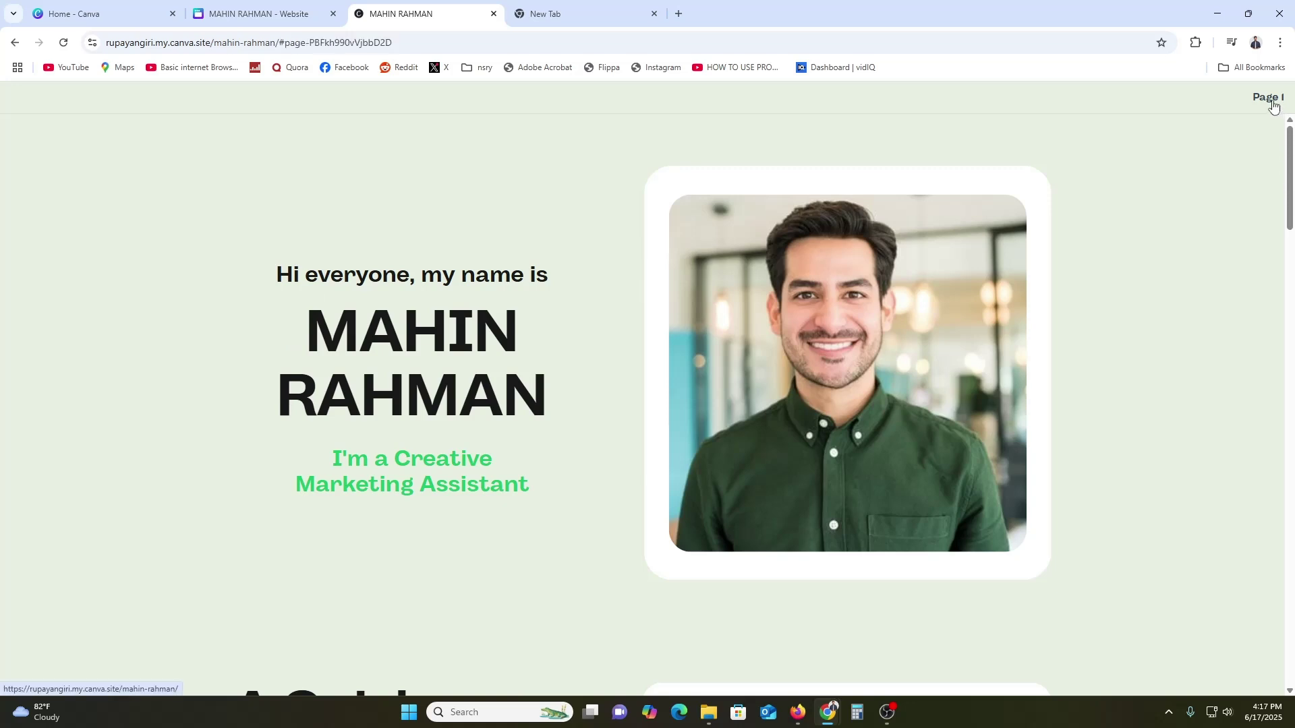
# Back in Canva, dismiss the live confirmation and switch off the Navigation menu in Website settings
pyautogui.click(260, 8)
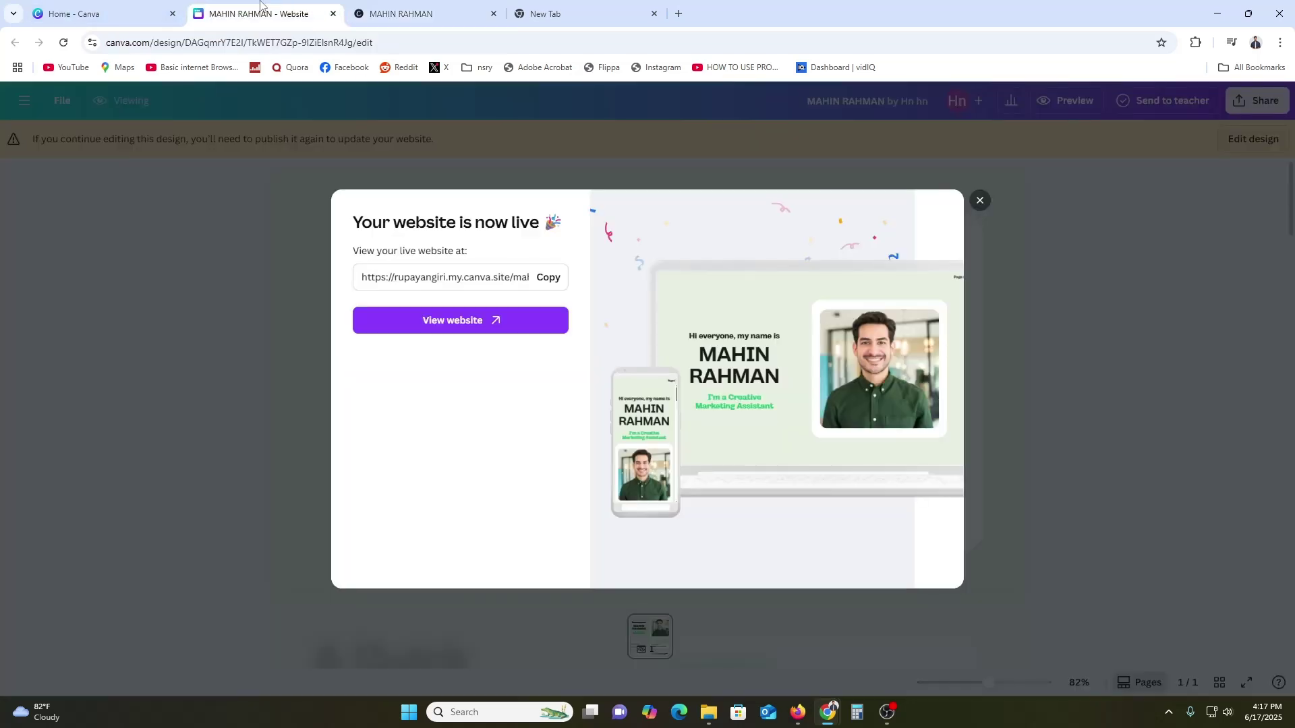
pyautogui.click(988, 209)
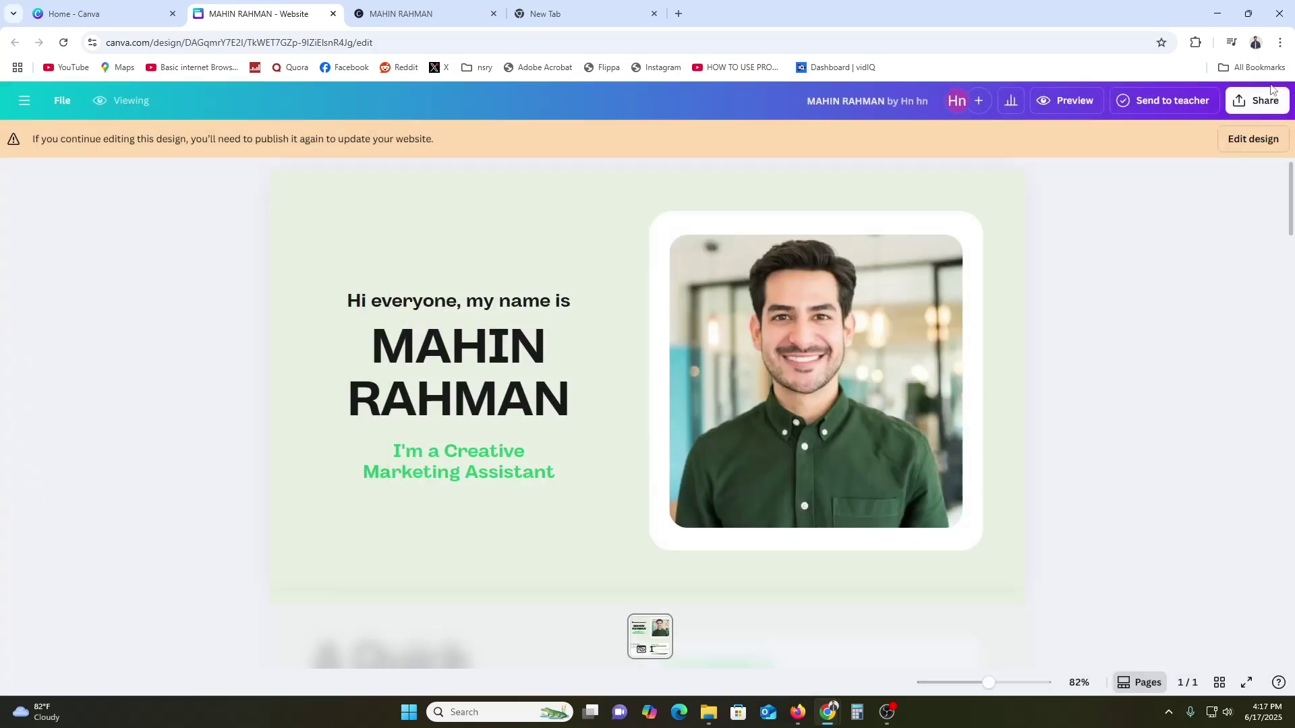
pyautogui.click(1257, 101)
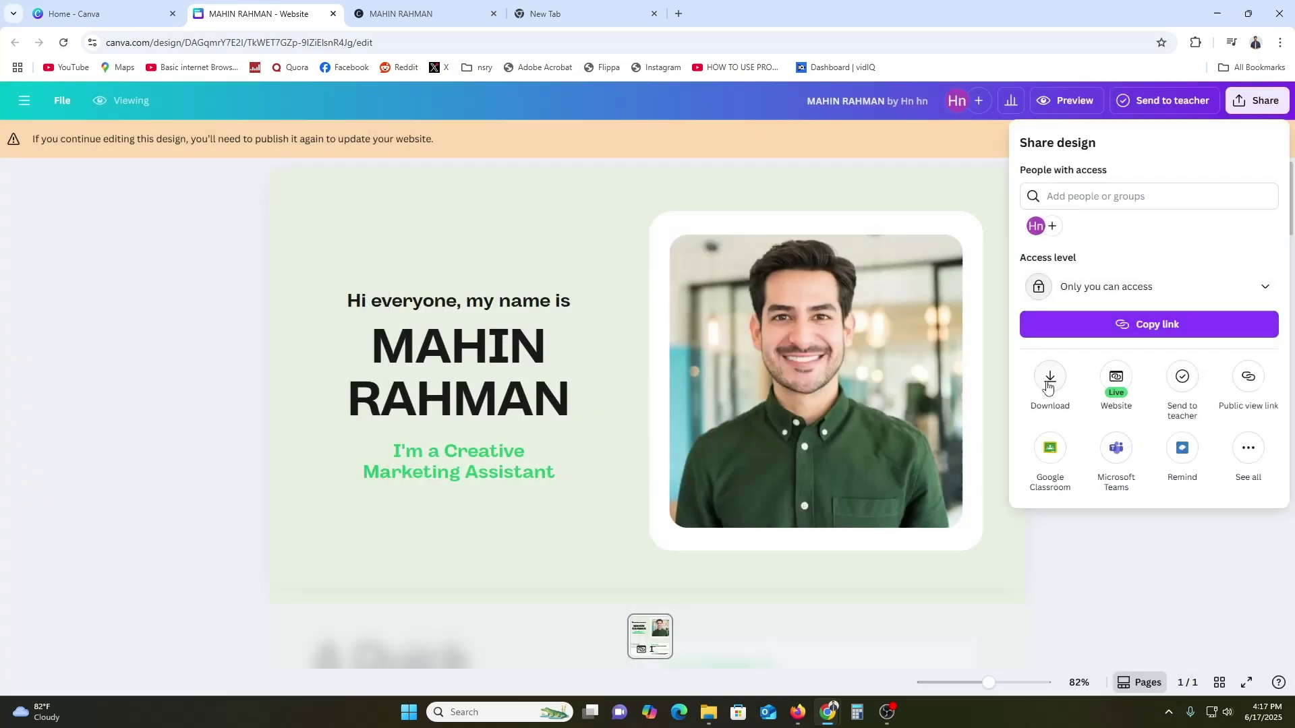
pyautogui.click(1116, 378)
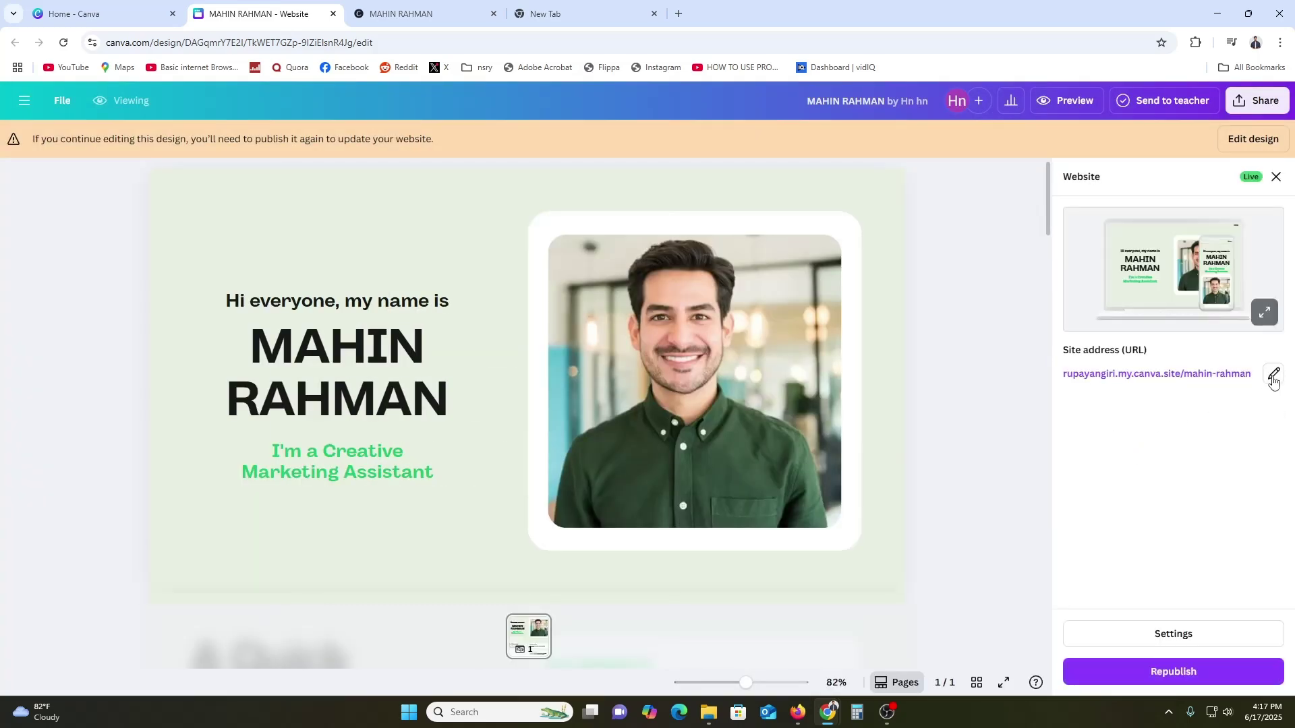
pyautogui.click(1214, 633)
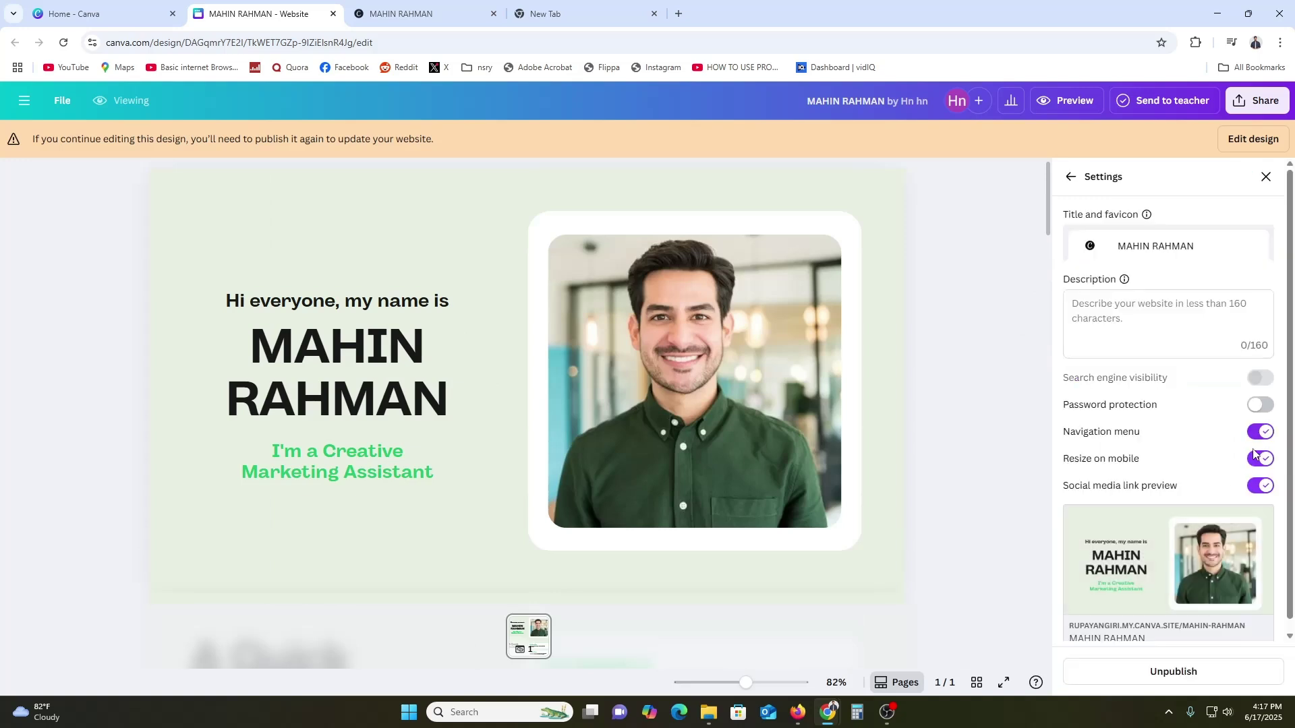
pyautogui.click(1260, 432)
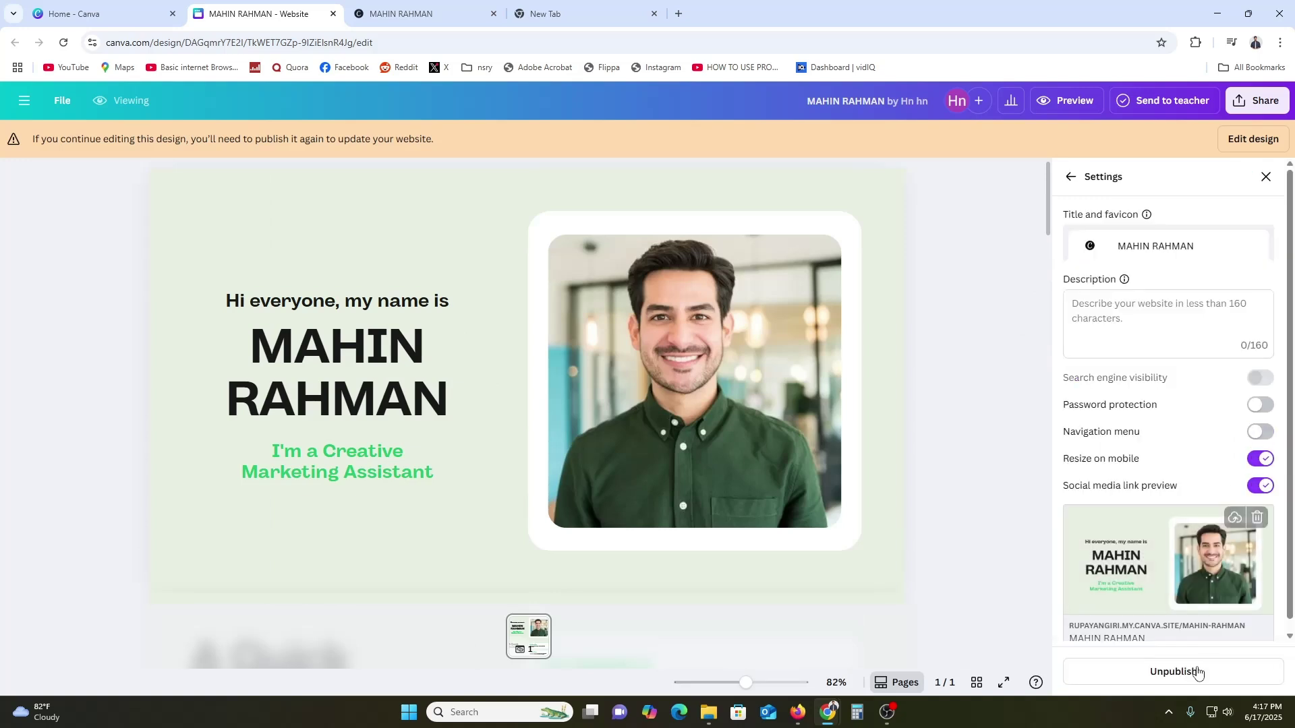
pyautogui.scroll(-1, 1167, 422)
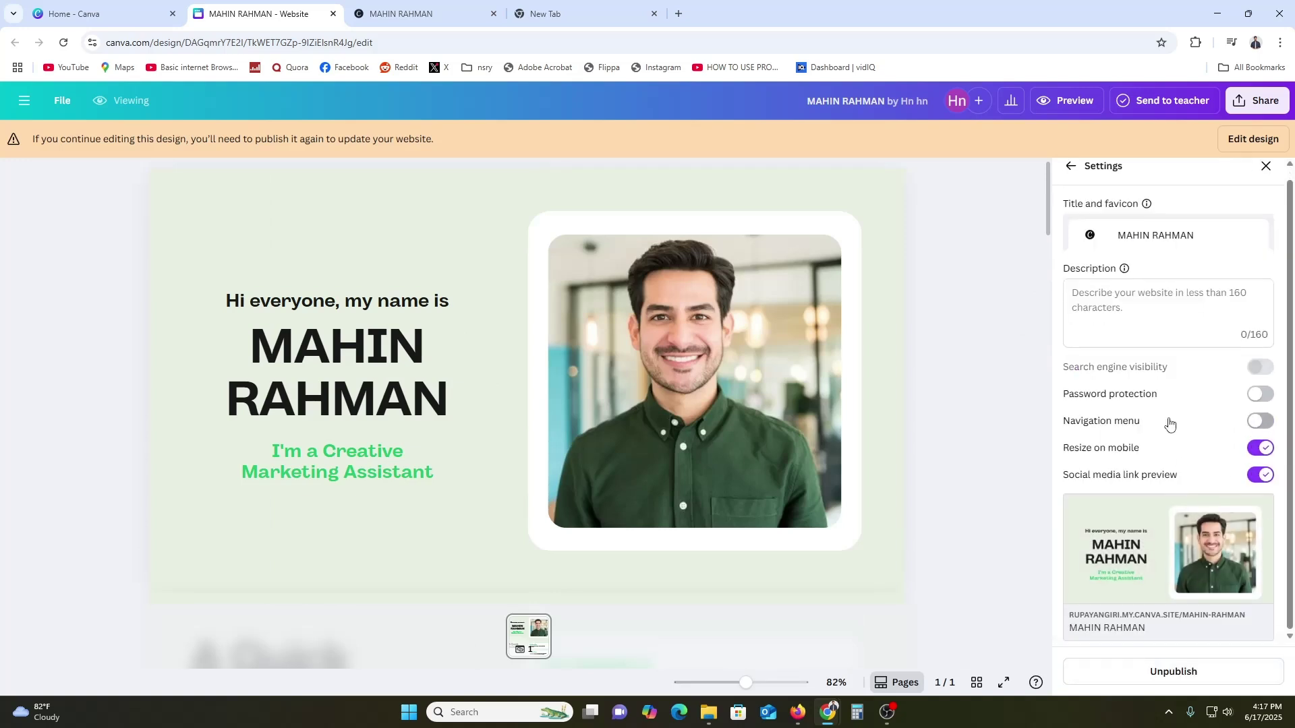
pyautogui.click(1265, 169)
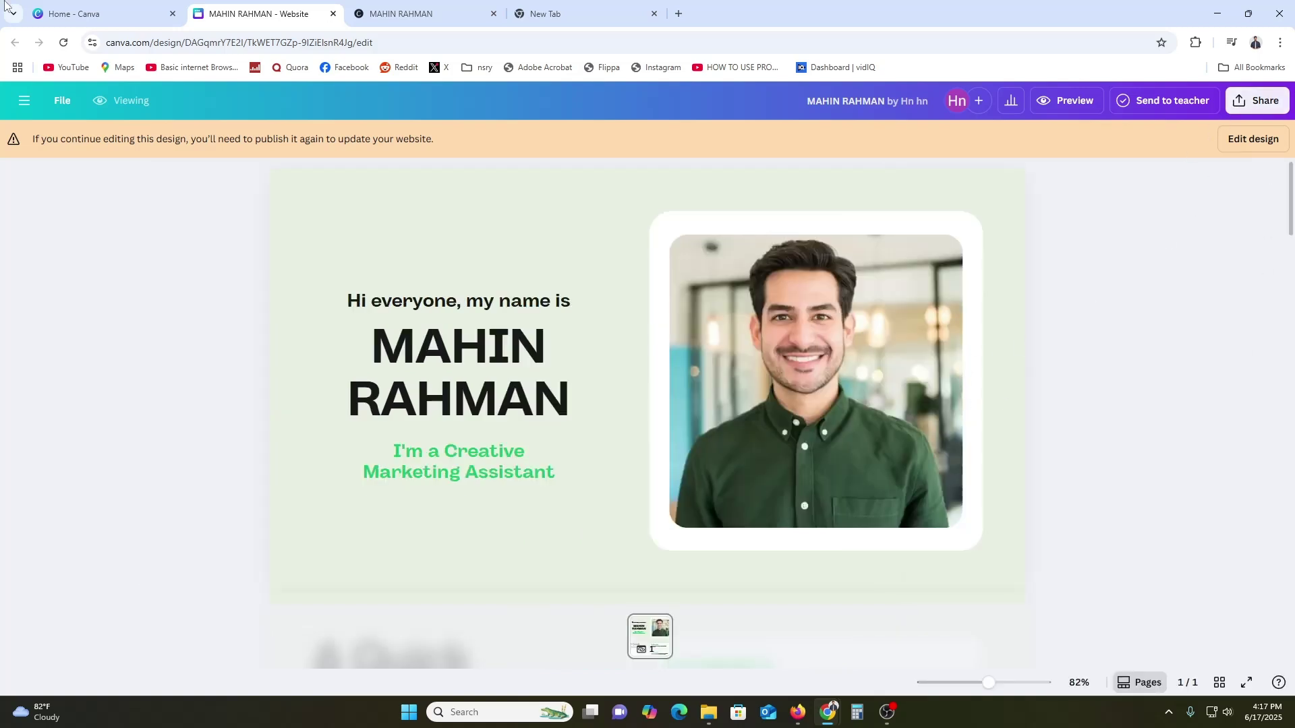
# Return the design to editing, then reload the live site tab and scroll down to the contact section
pyautogui.click(1257, 141)
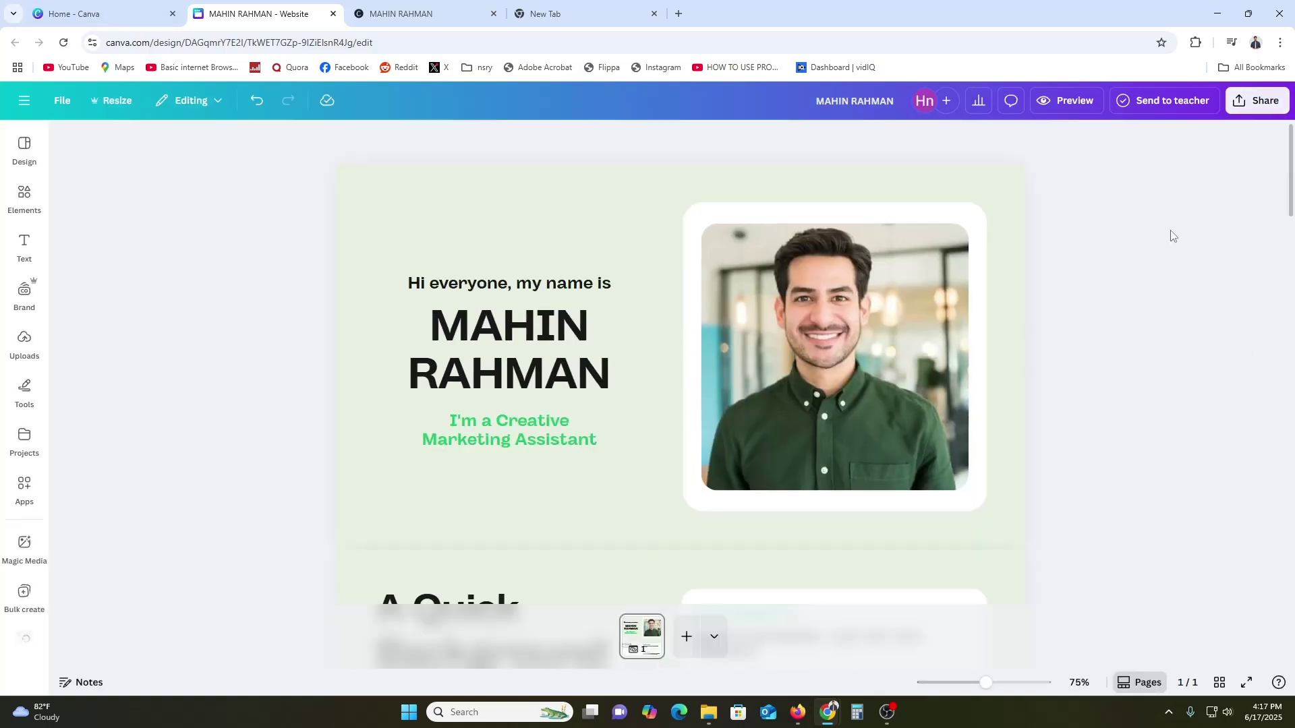
pyautogui.click(465, 14)
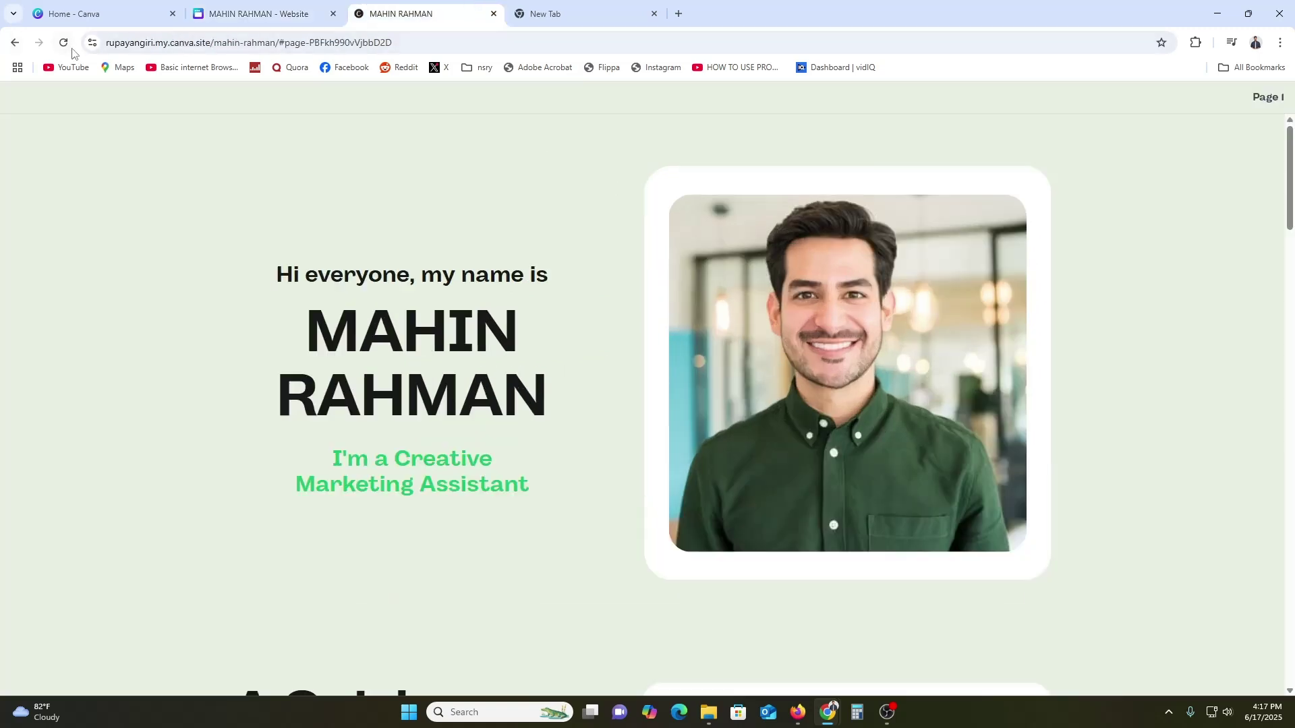
pyautogui.click(63, 42)
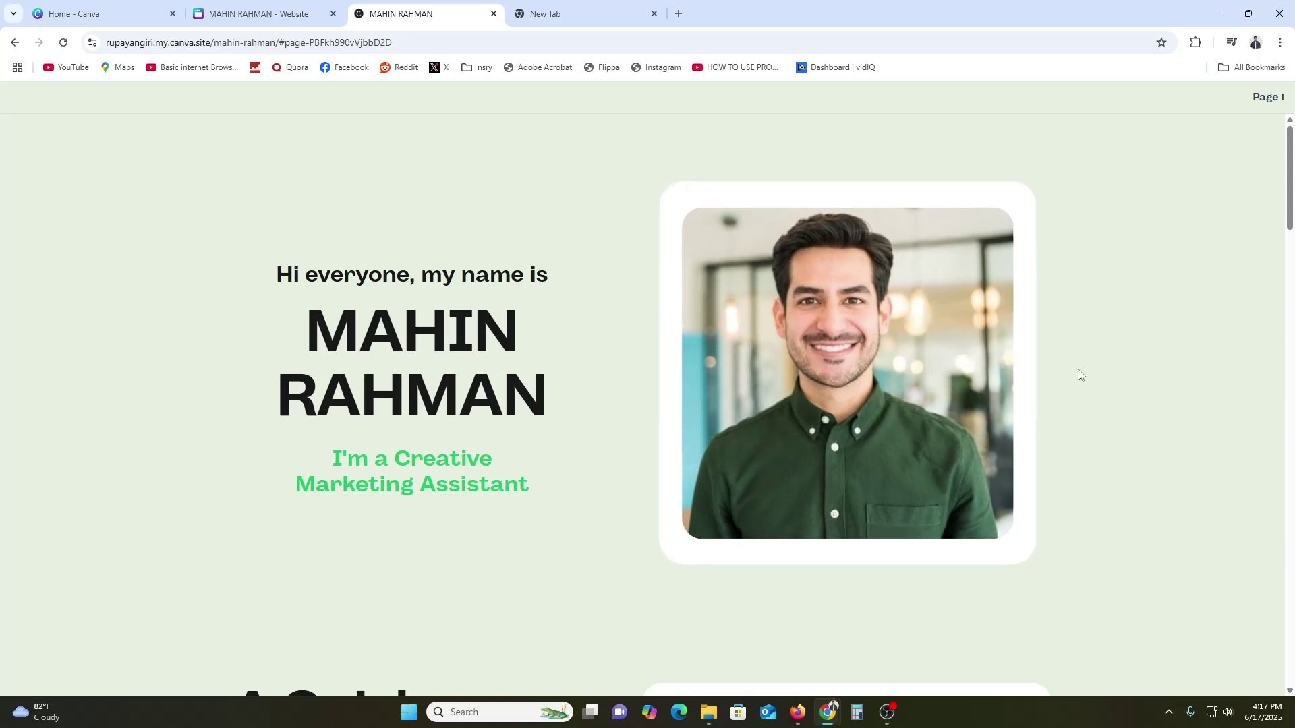
pyautogui.scroll(-5, 1092, 395)
pyautogui.scroll(-8, 1293, 370)
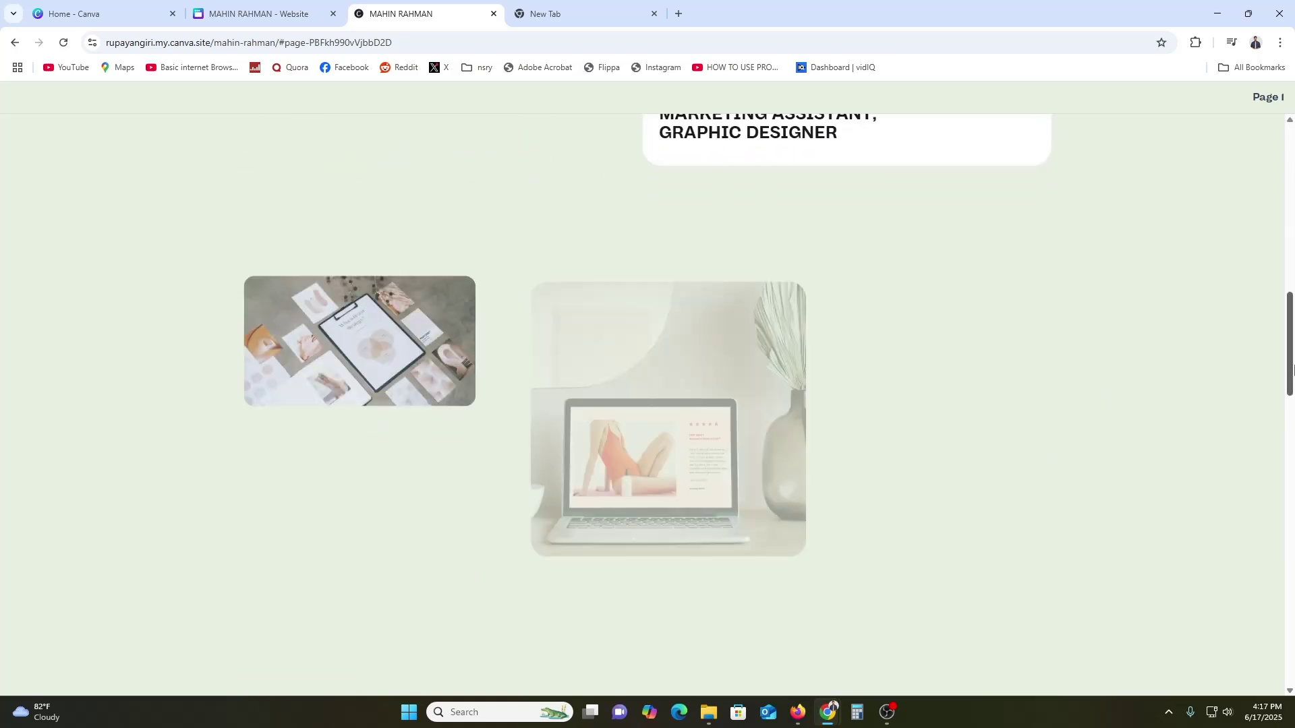
pyautogui.moveTo(1292, 370); pyautogui.dragTo(1286, 175)
# Preview the live portfolio in Chrome DevTools' responsive mode at 744 pixels wide, then close DevTools
pyautogui.rightClick(1210, 209)
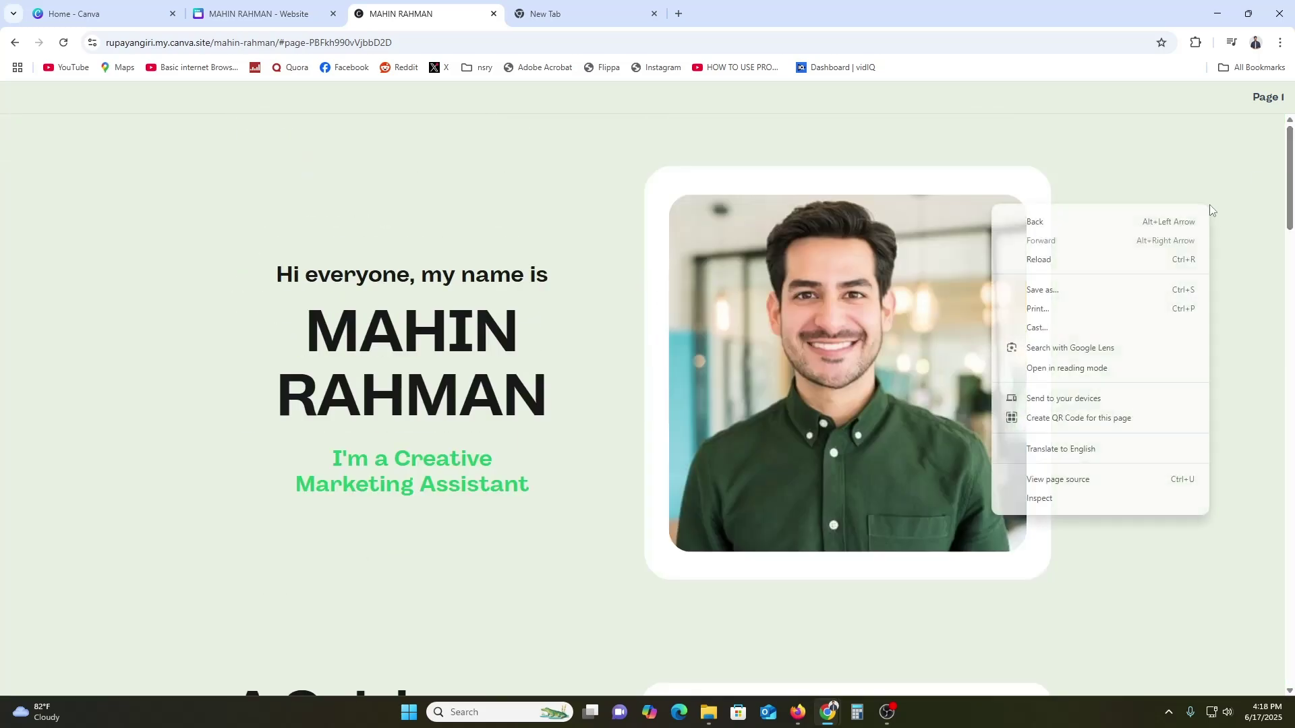
pyautogui.click(1039, 498)
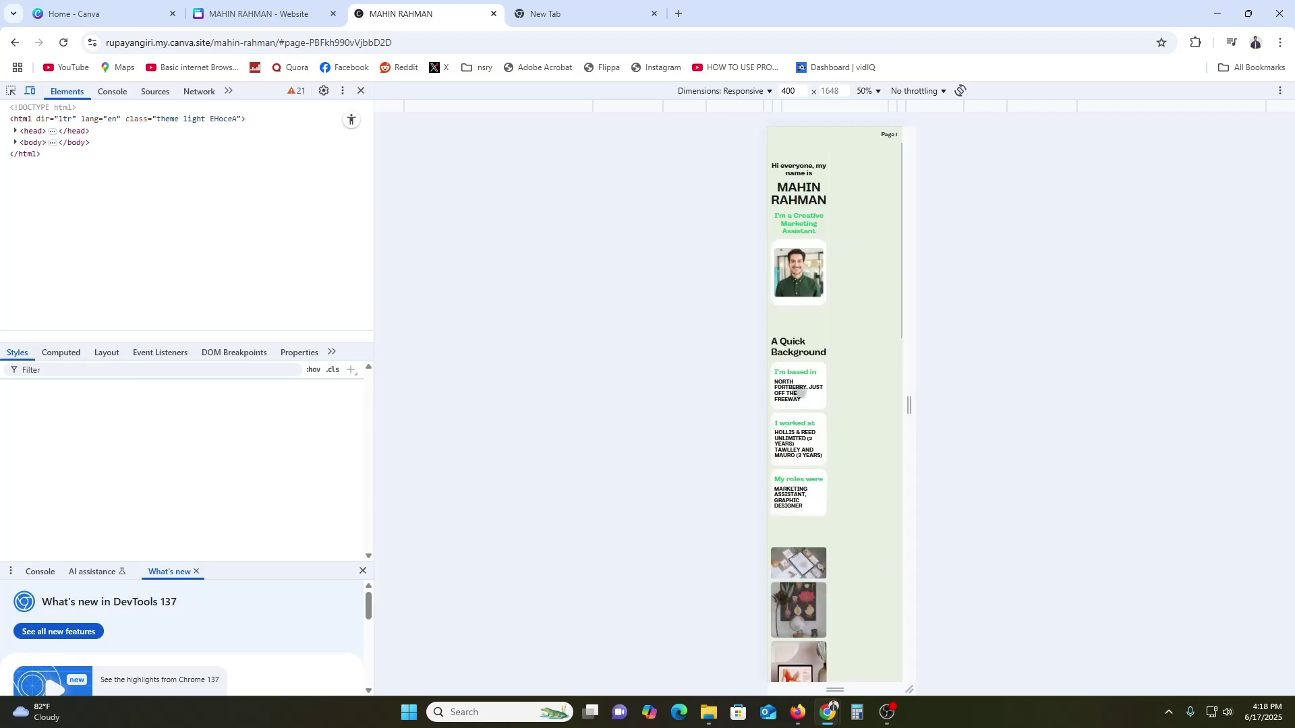
pyautogui.moveTo(907, 405); pyautogui.dragTo(966, 403)
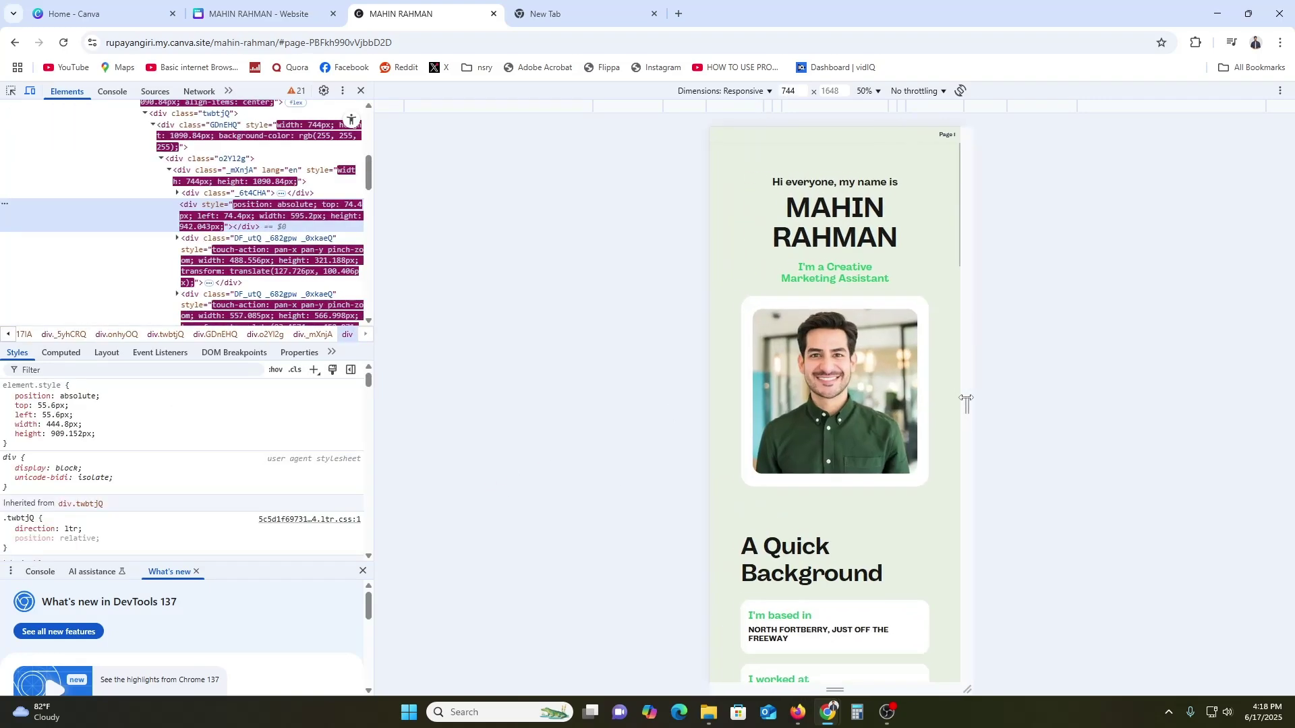
pyautogui.scroll(-10, 854, 540)
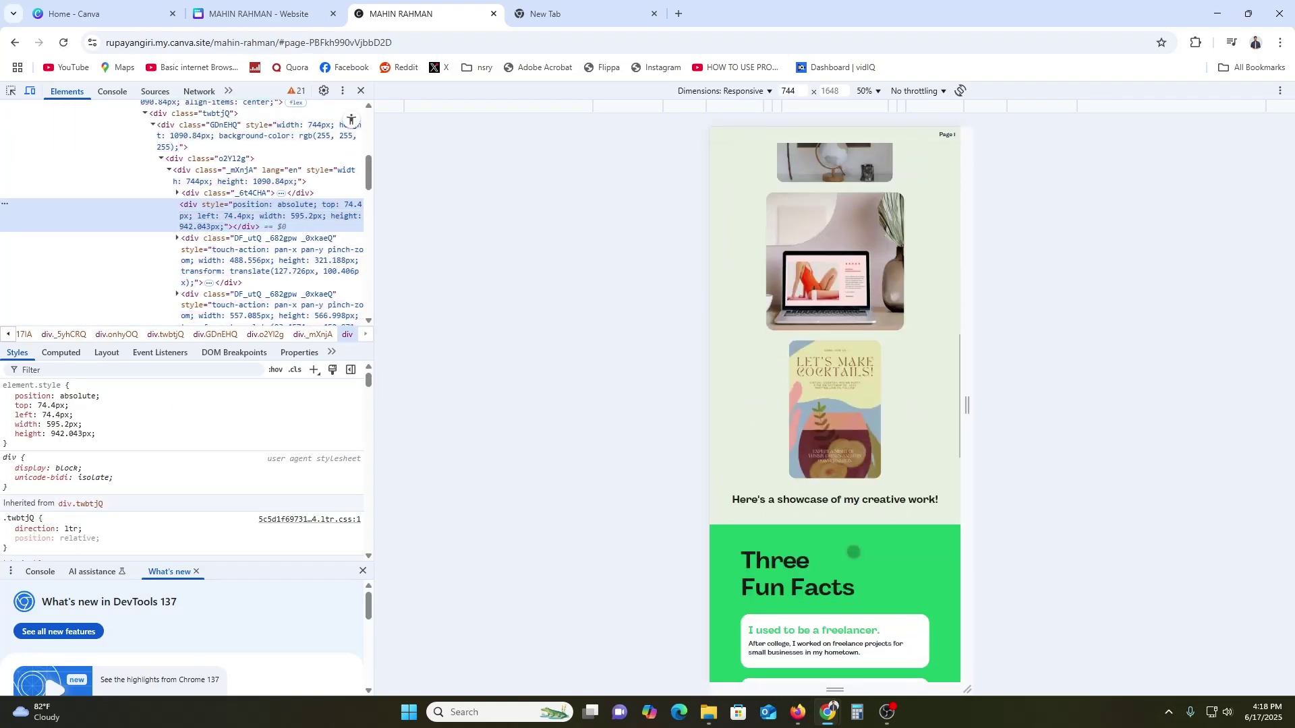
pyautogui.scroll(-10, 853, 552)
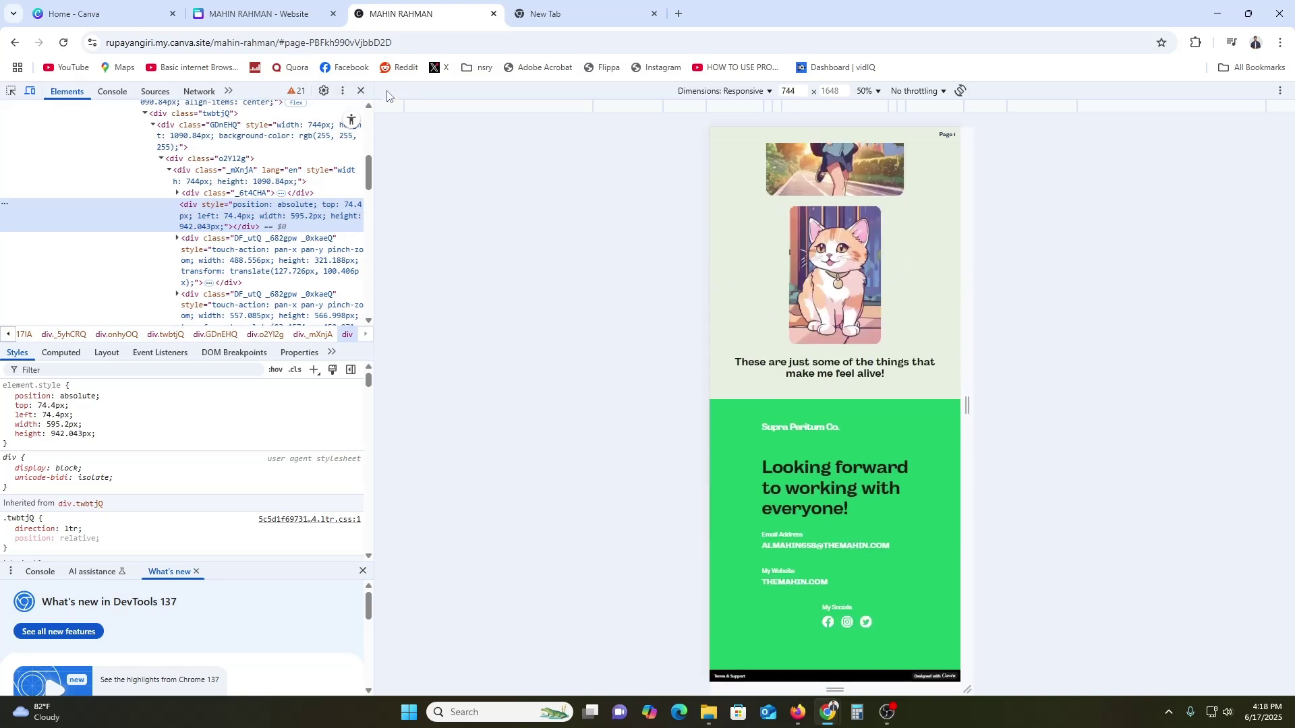
pyautogui.click(361, 90)
pyautogui.click(286, 4)
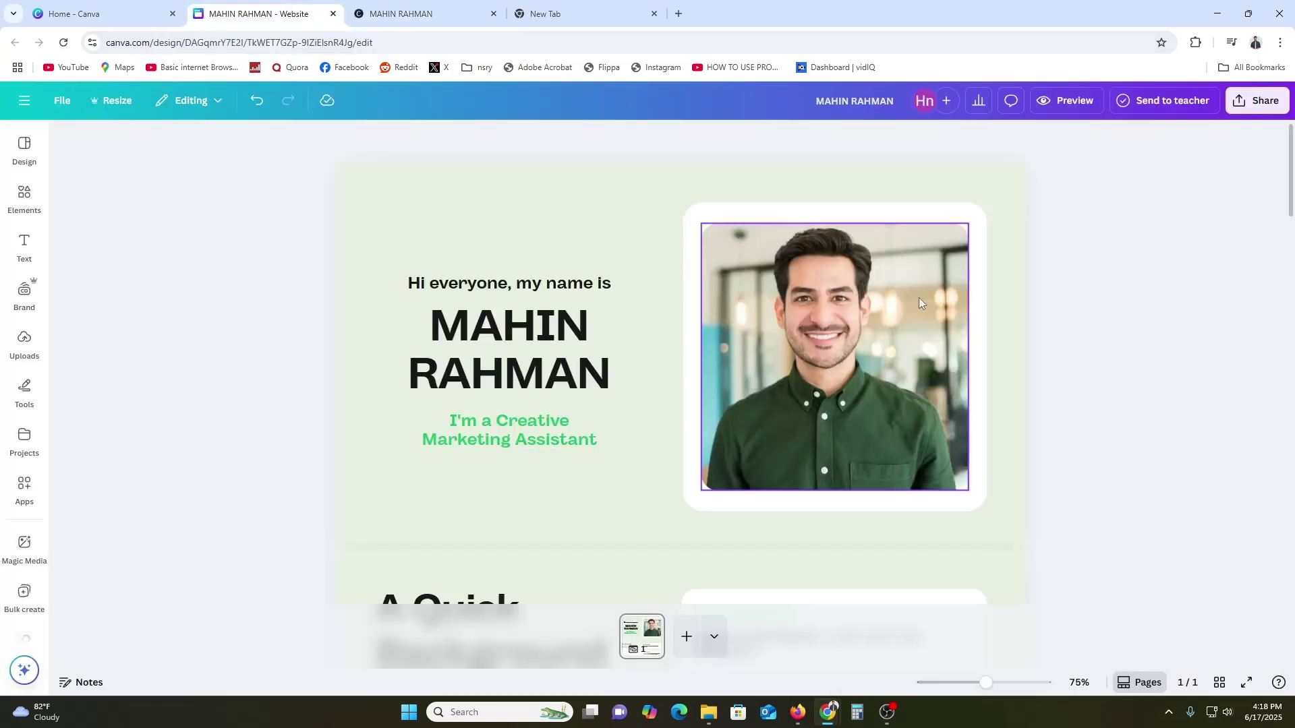
pyautogui.click(1258, 102)
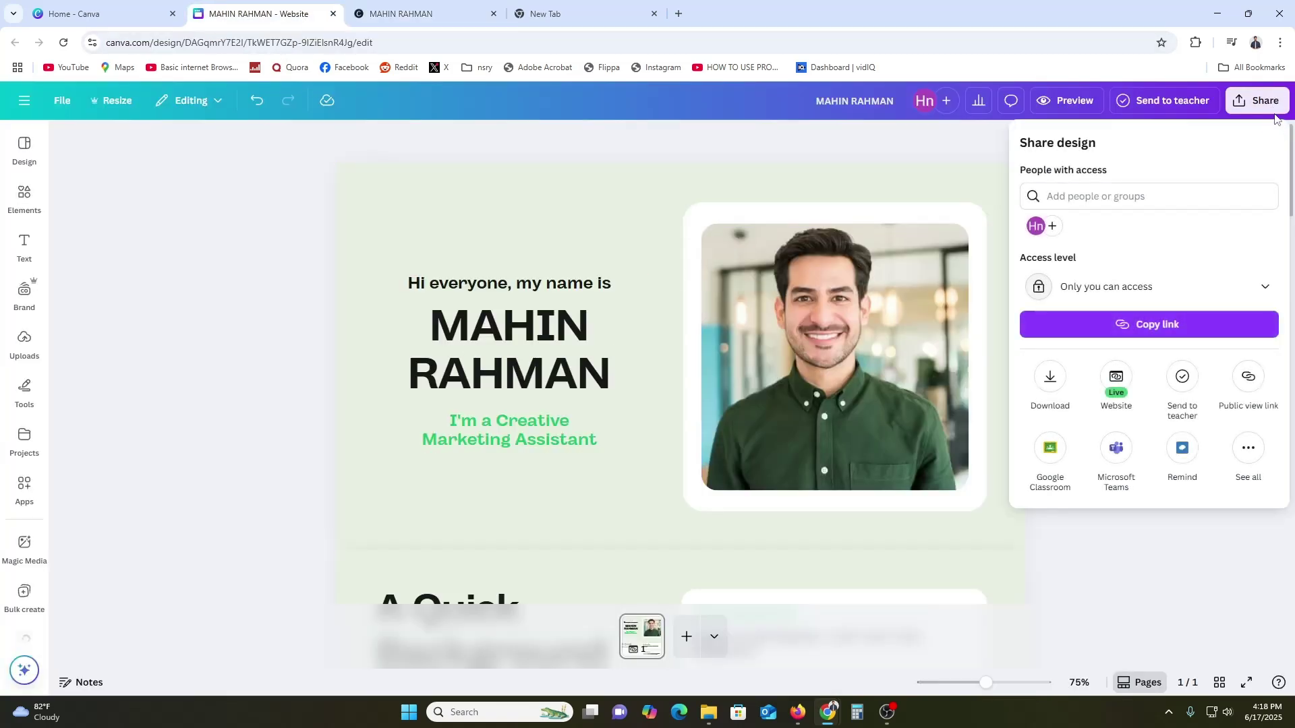
pyautogui.click(1117, 379)
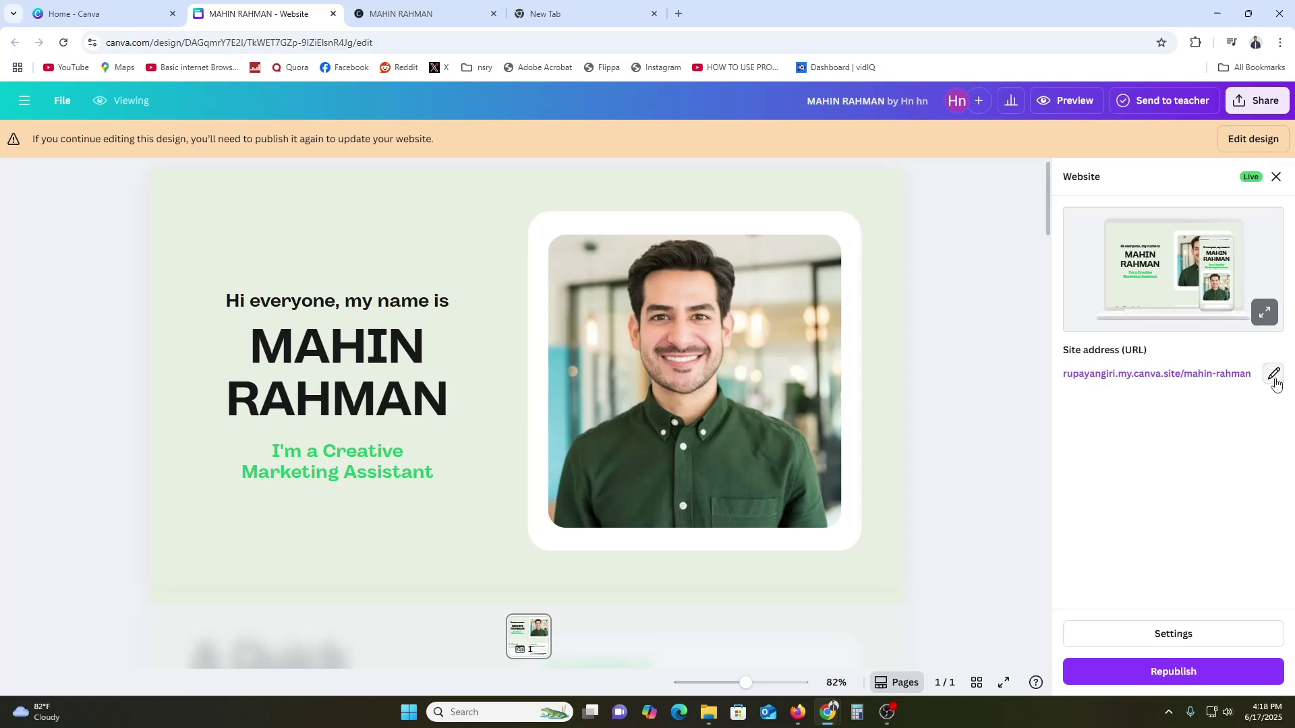
pyautogui.click(1274, 375)
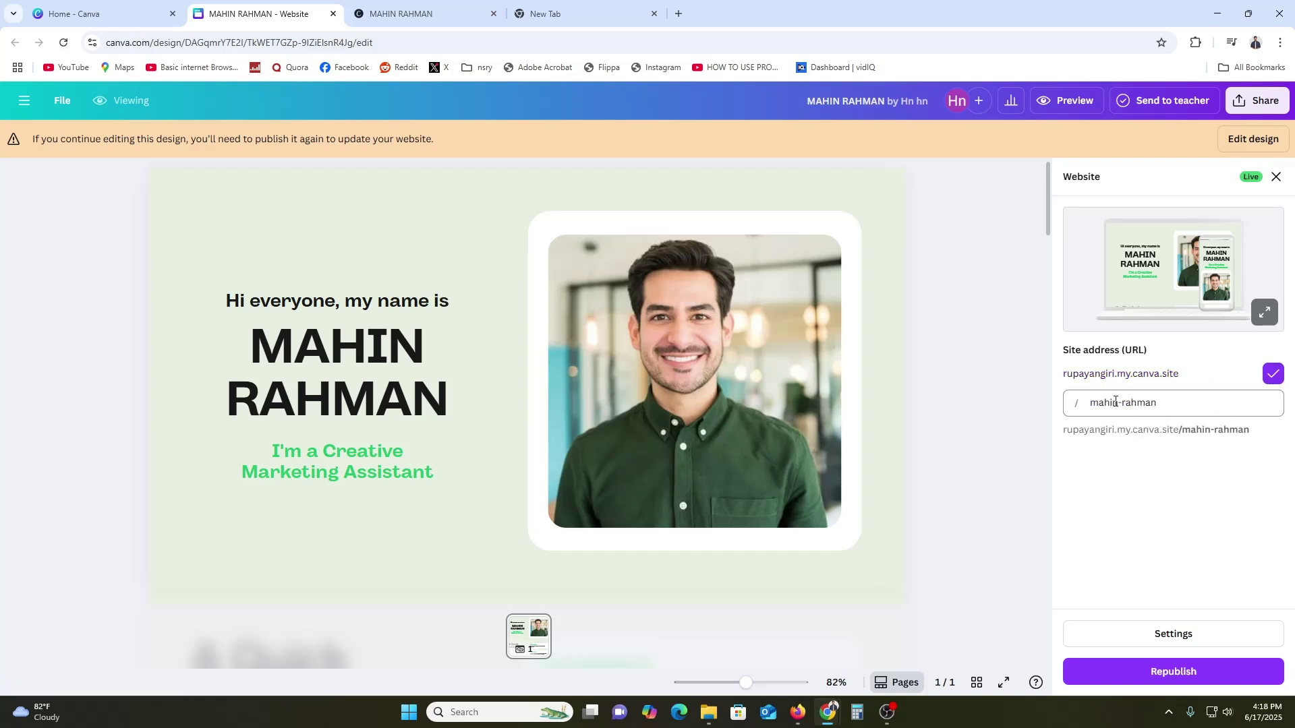
pyautogui.moveTo(1099, 405); pyautogui.dragTo(1157, 406)
pyautogui.click(1141, 406)
pyautogui.click(1143, 480)
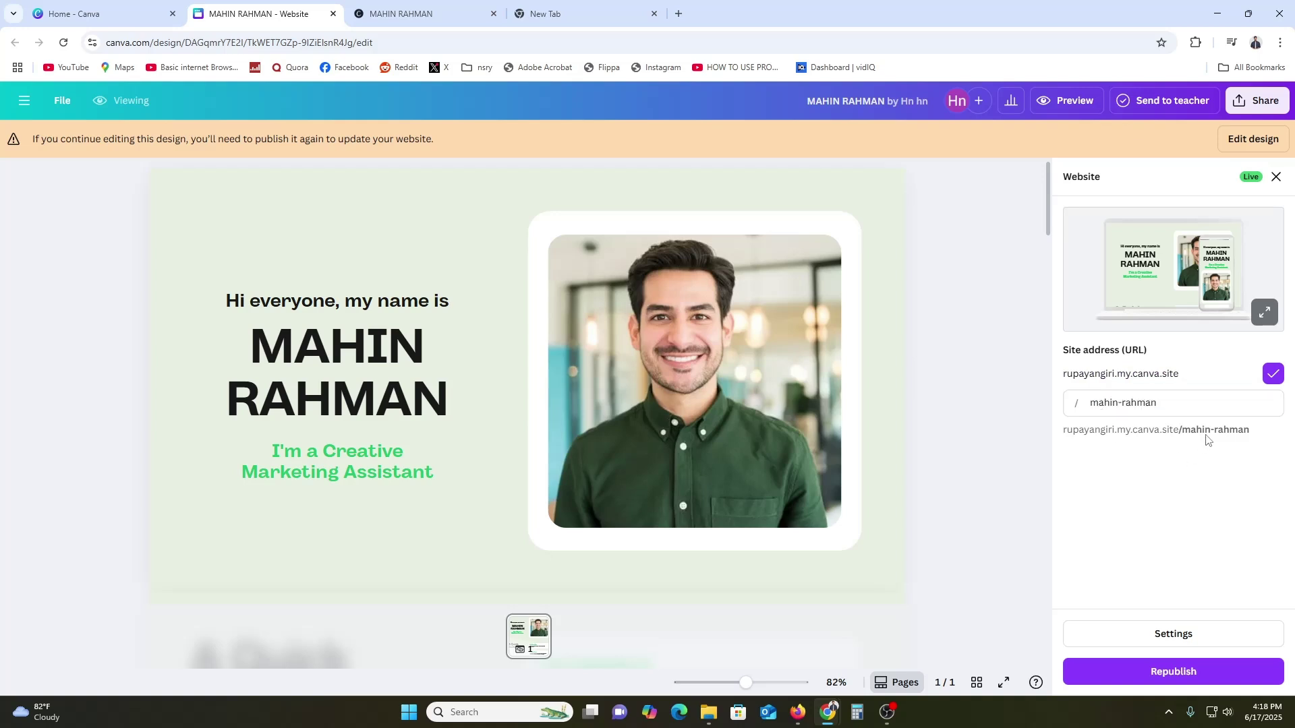
pyautogui.click(1160, 632)
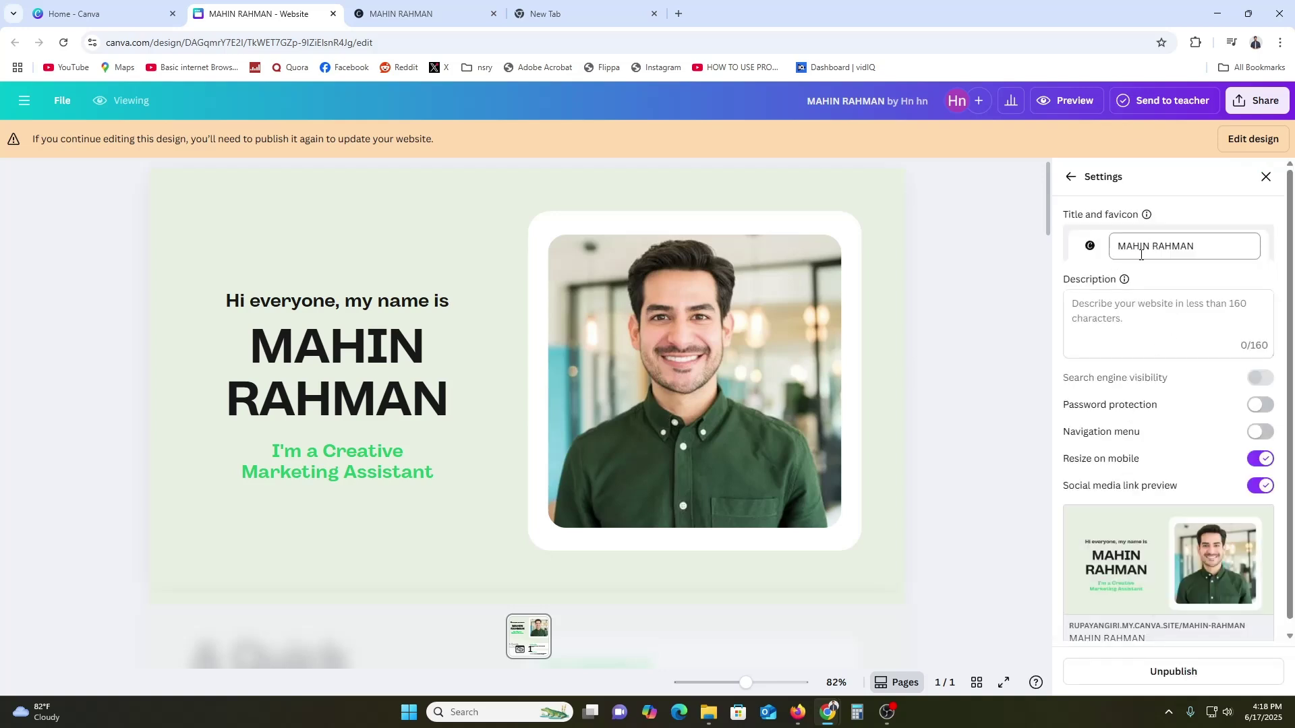
pyautogui.scroll(-1, 1139, 526)
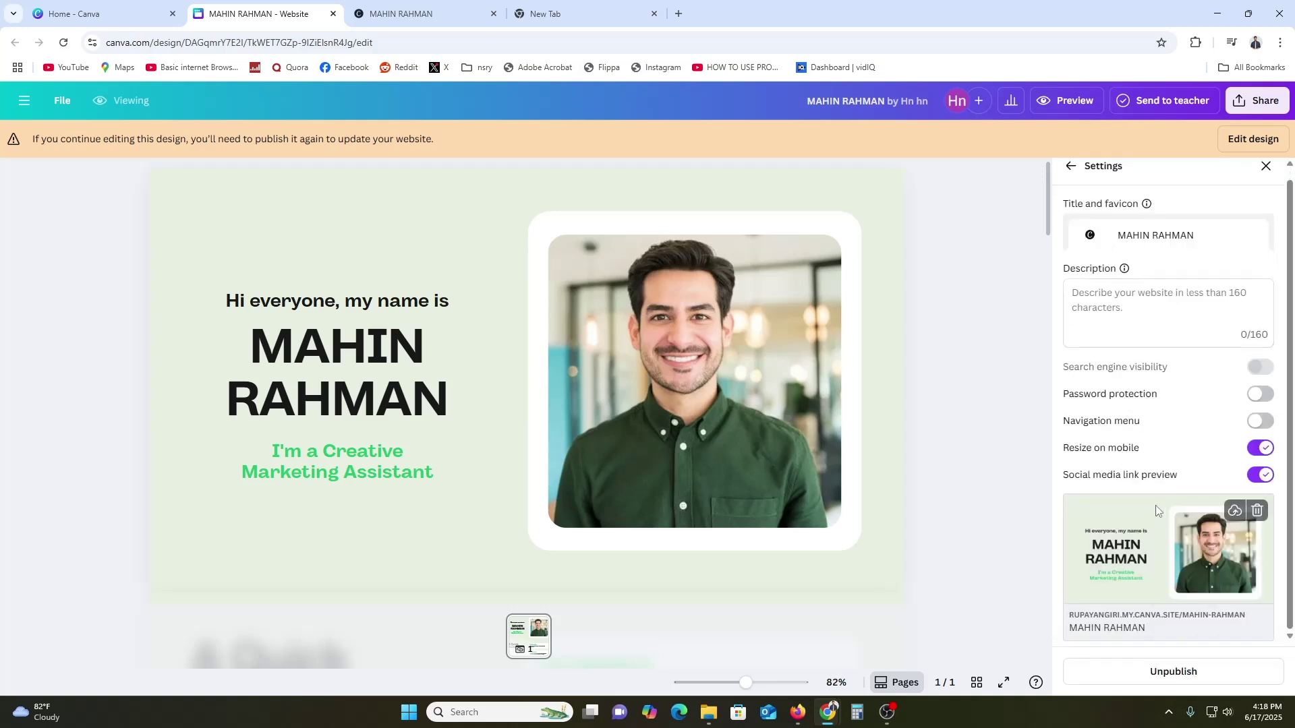
pyautogui.scroll(1, 1156, 505)
pyautogui.click(1070, 177)
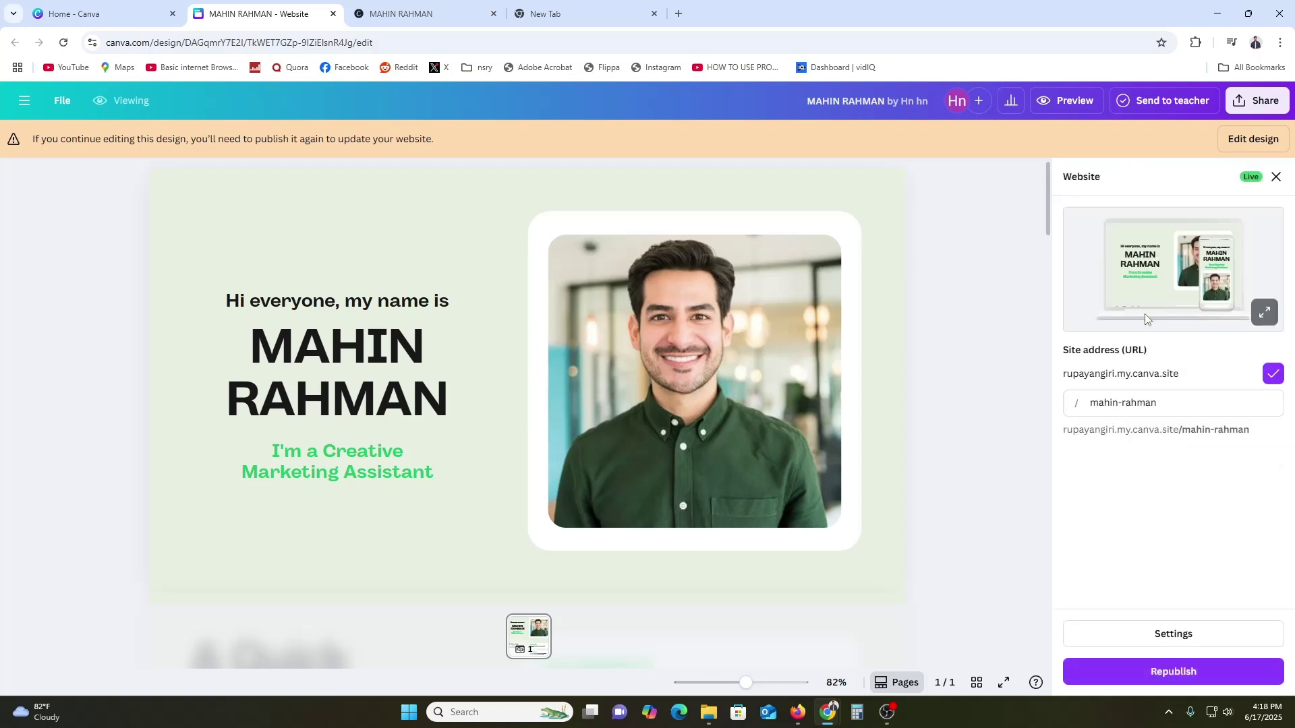
pyautogui.click(1273, 373)
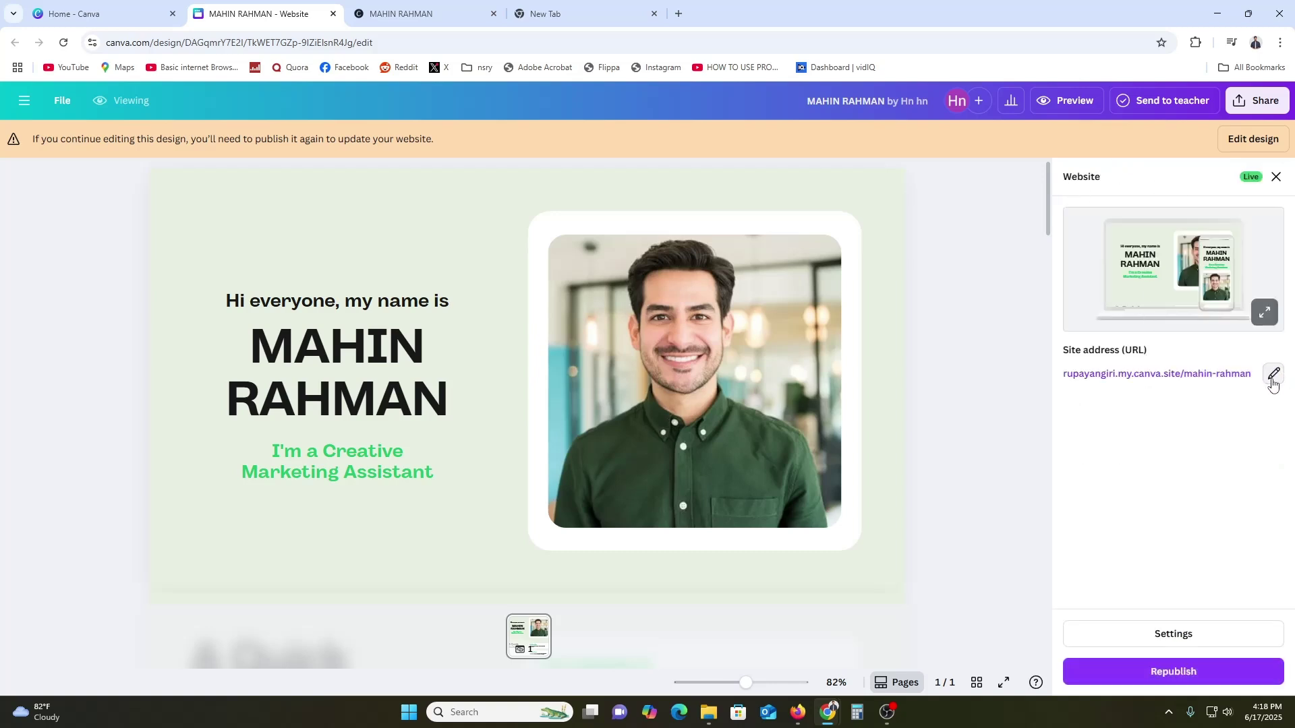
pyautogui.click(1188, 373)
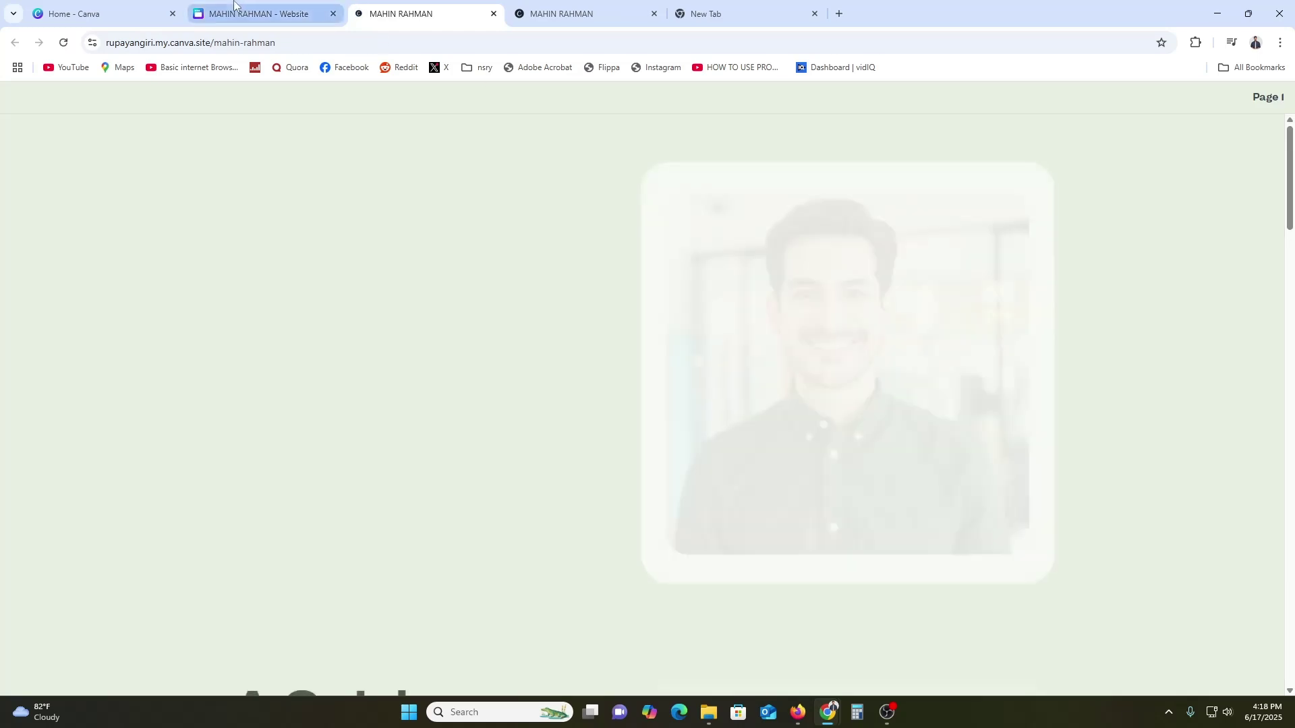
pyautogui.click(260, 13)
pyautogui.press('Escape')
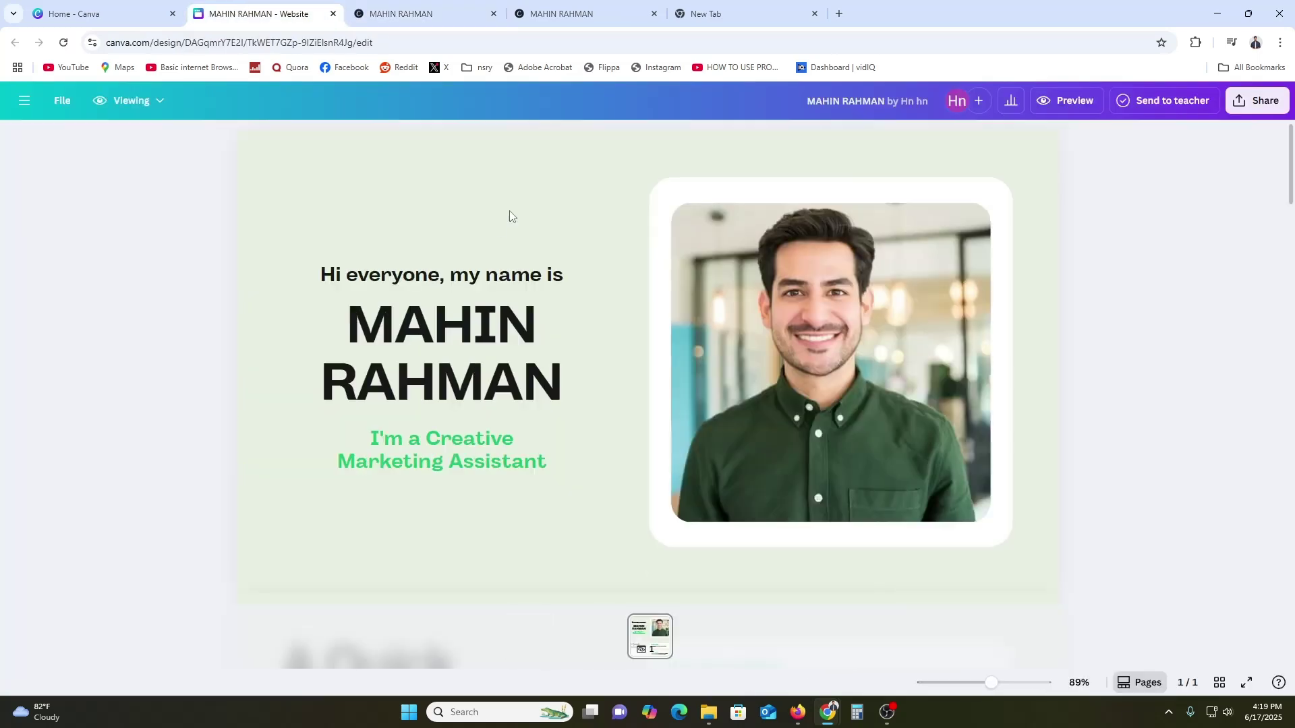
pyautogui.click(62, 101)
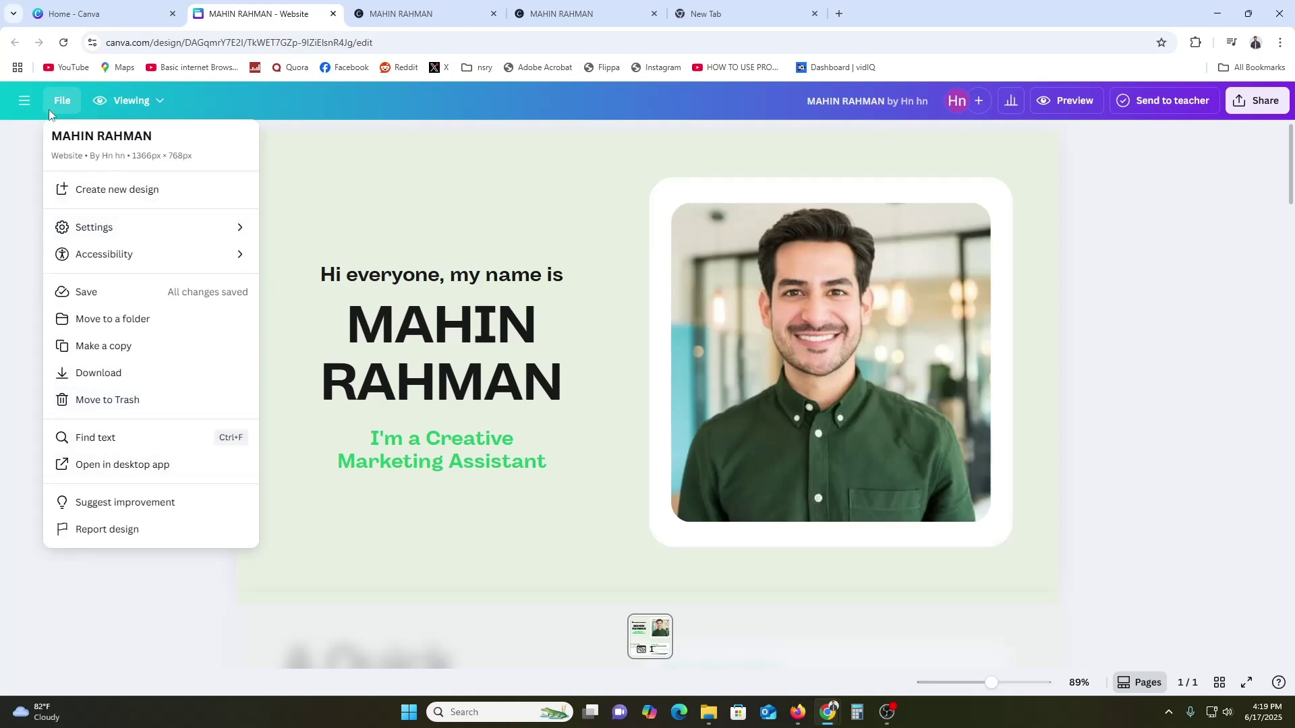
pyautogui.click(24, 100)
pyautogui.click(25, 99)
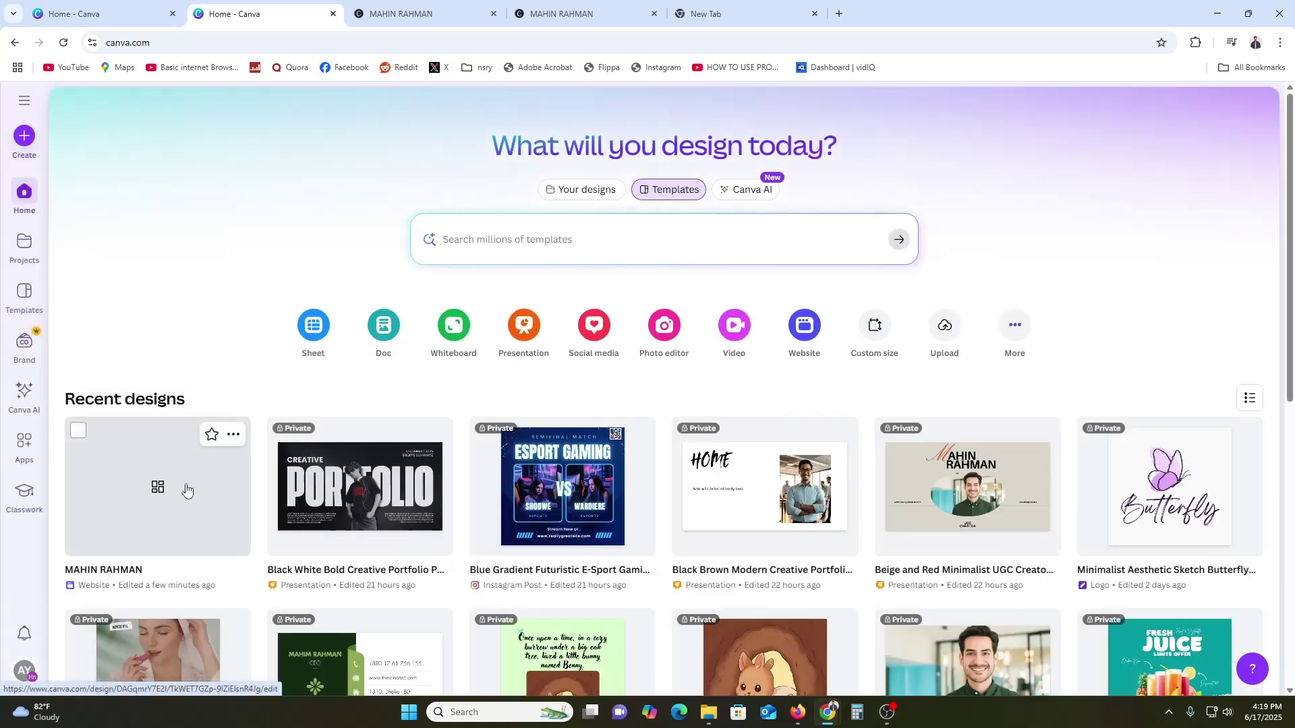
pyautogui.click(159, 486)
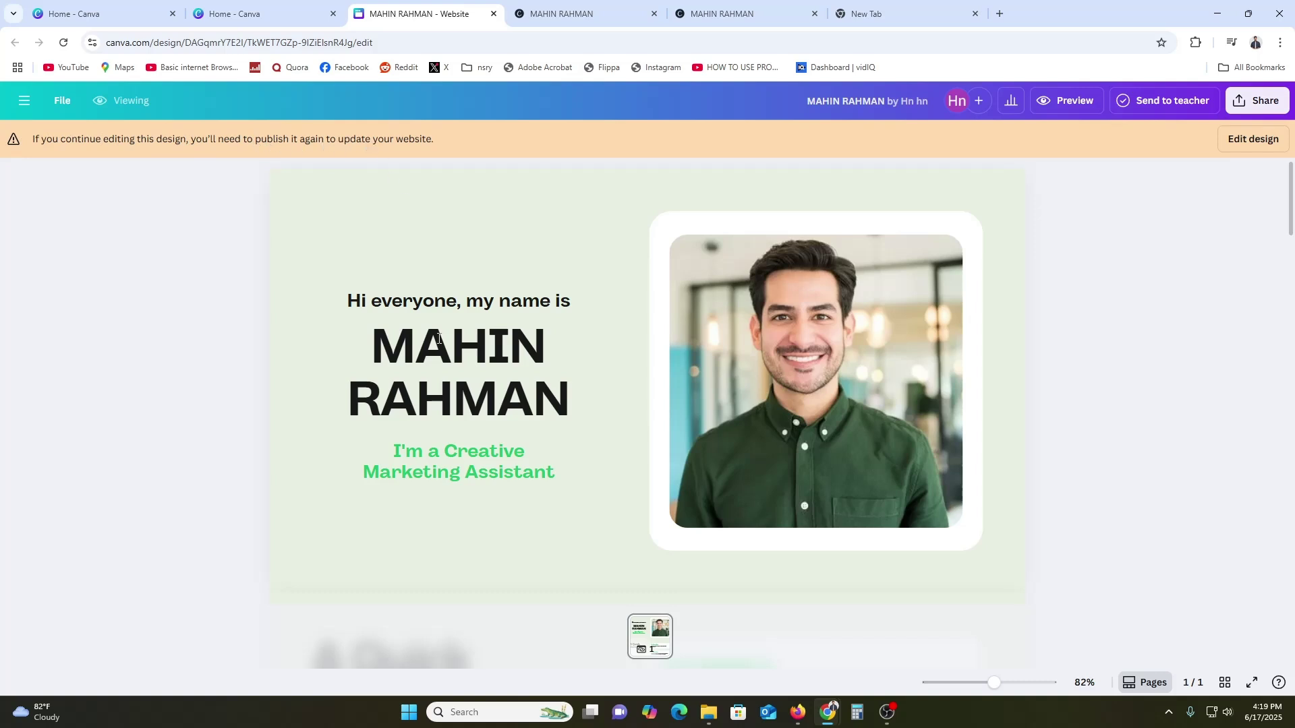
pyautogui.click(1248, 138)
pyautogui.click(606, 365)
pyautogui.doubleClick(607, 371)
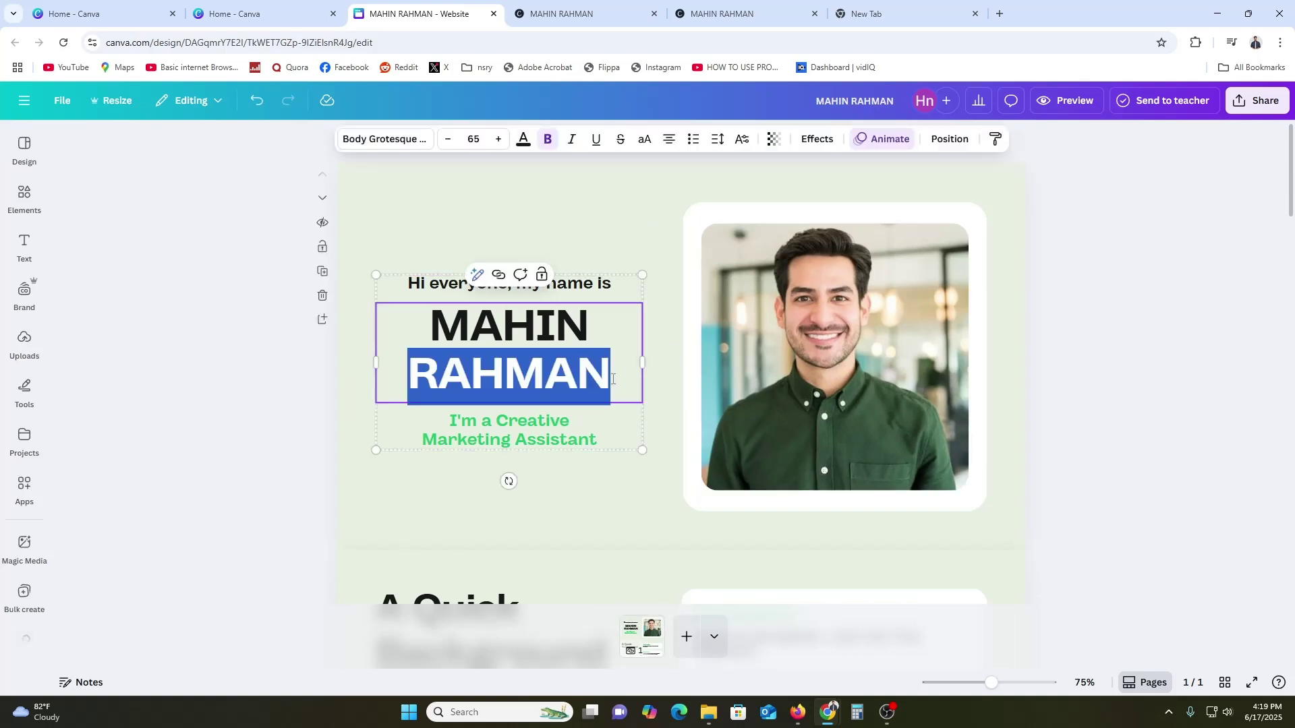
pyautogui.click(611, 378)
pyautogui.write('n')
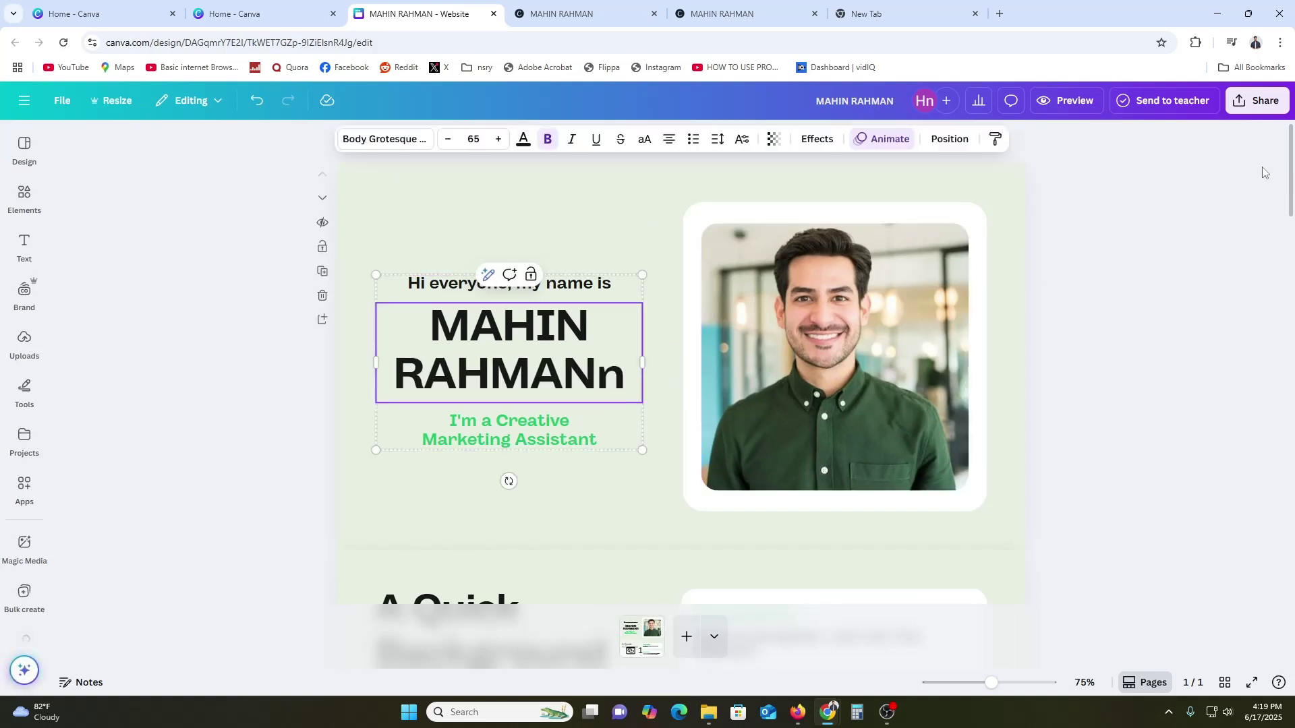
# Change the website address path to 'mahin' and republish the site
pyautogui.click(1256, 99)
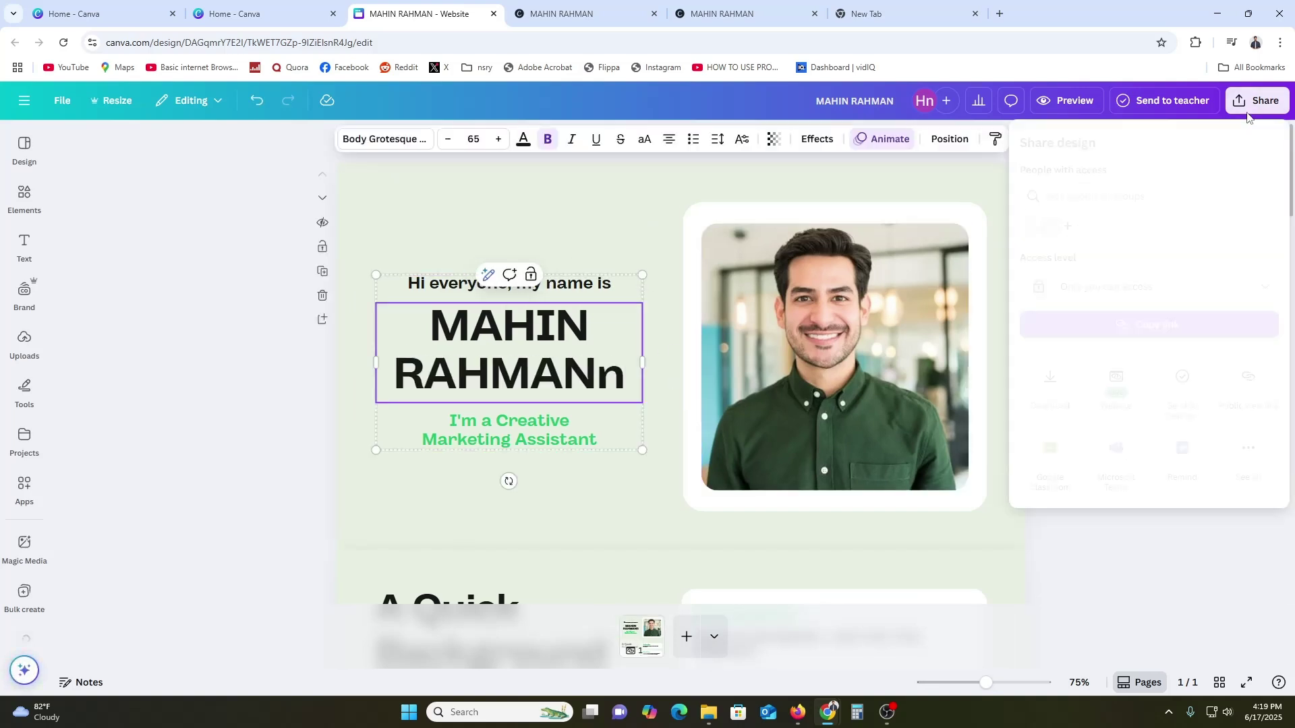
pyautogui.click(1115, 378)
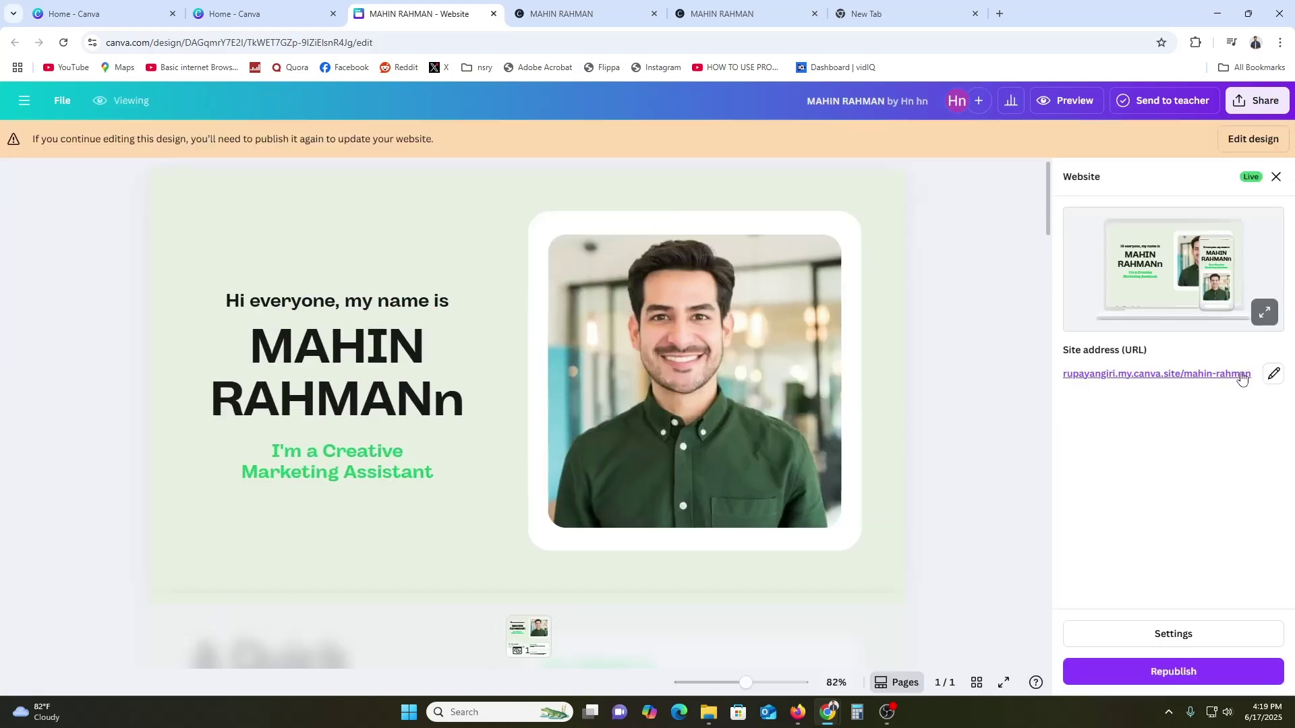
pyautogui.click(1274, 376)
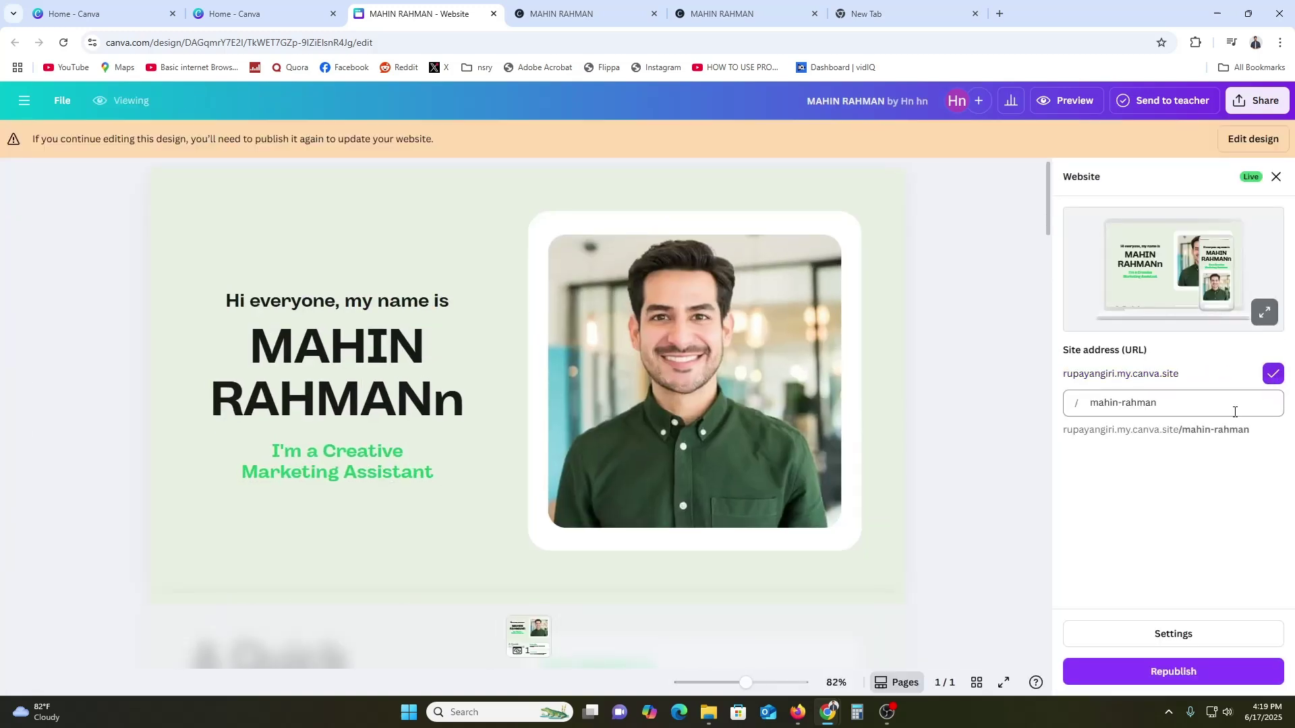
pyautogui.moveTo(1173, 407); pyautogui.dragTo(1079, 439)
pyautogui.press('BackSpace')
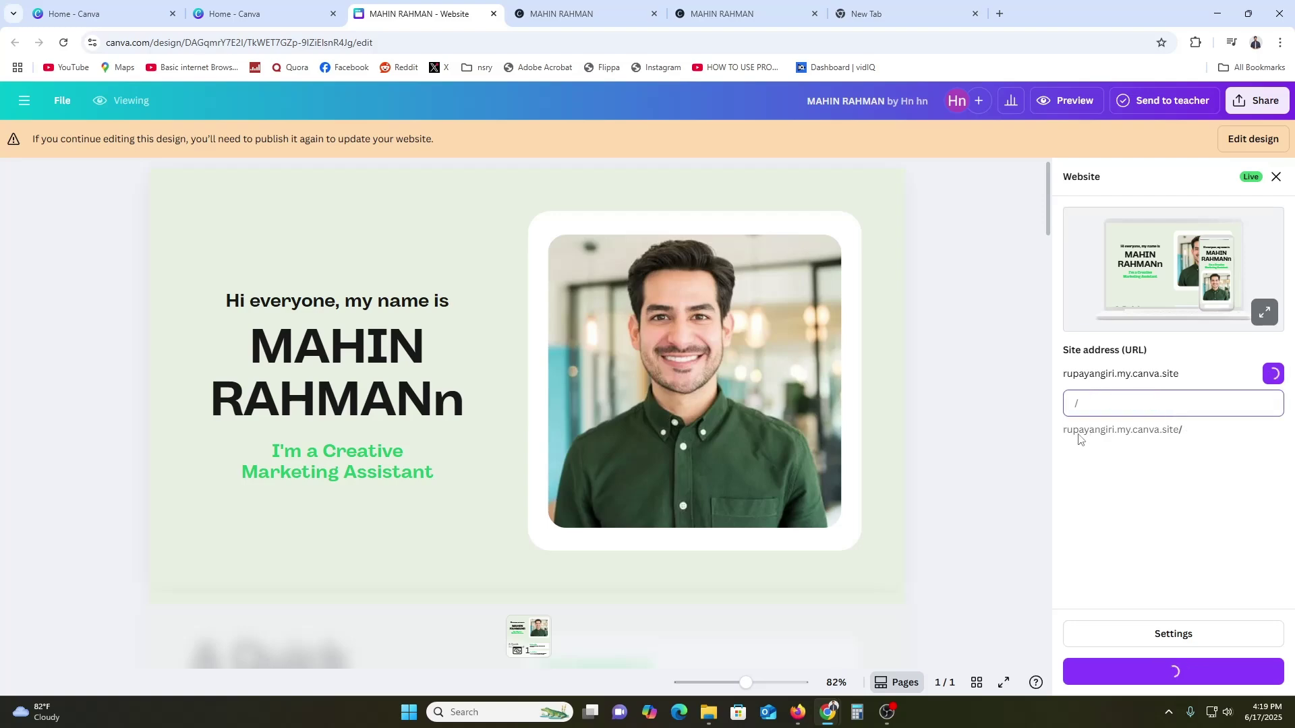
pyautogui.write('mahin')
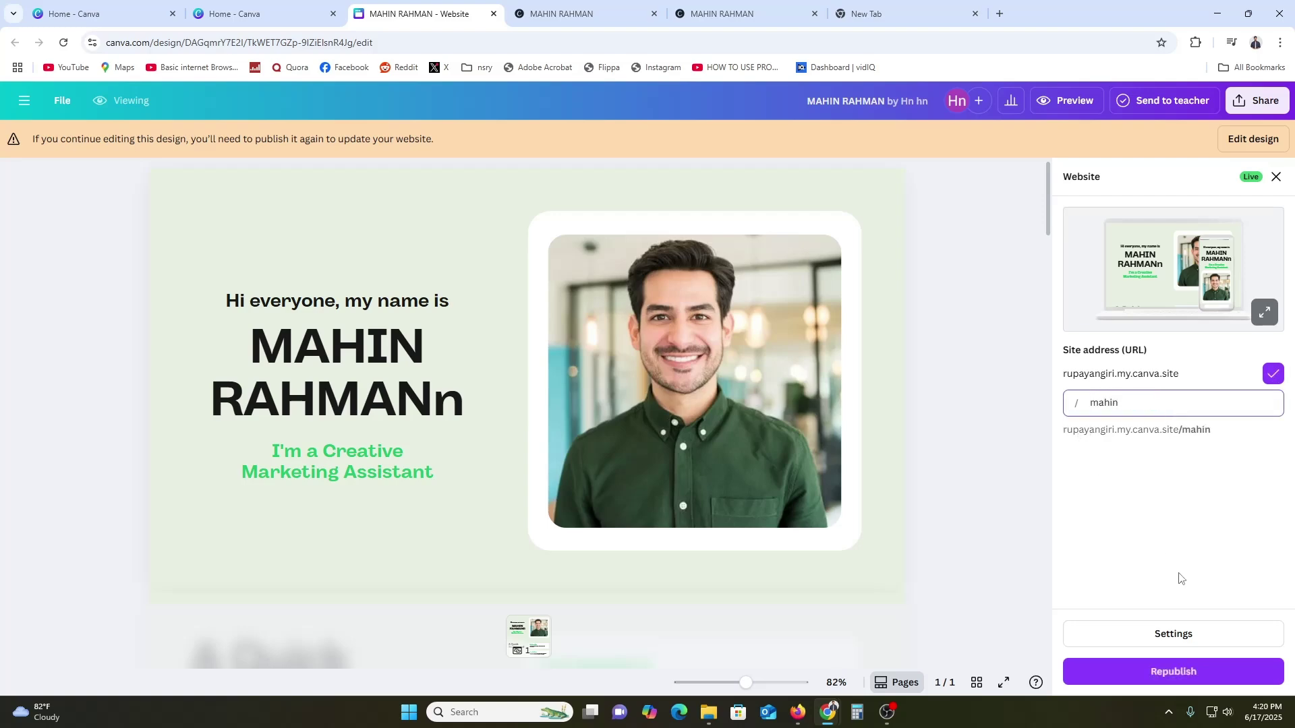
pyautogui.click(1175, 672)
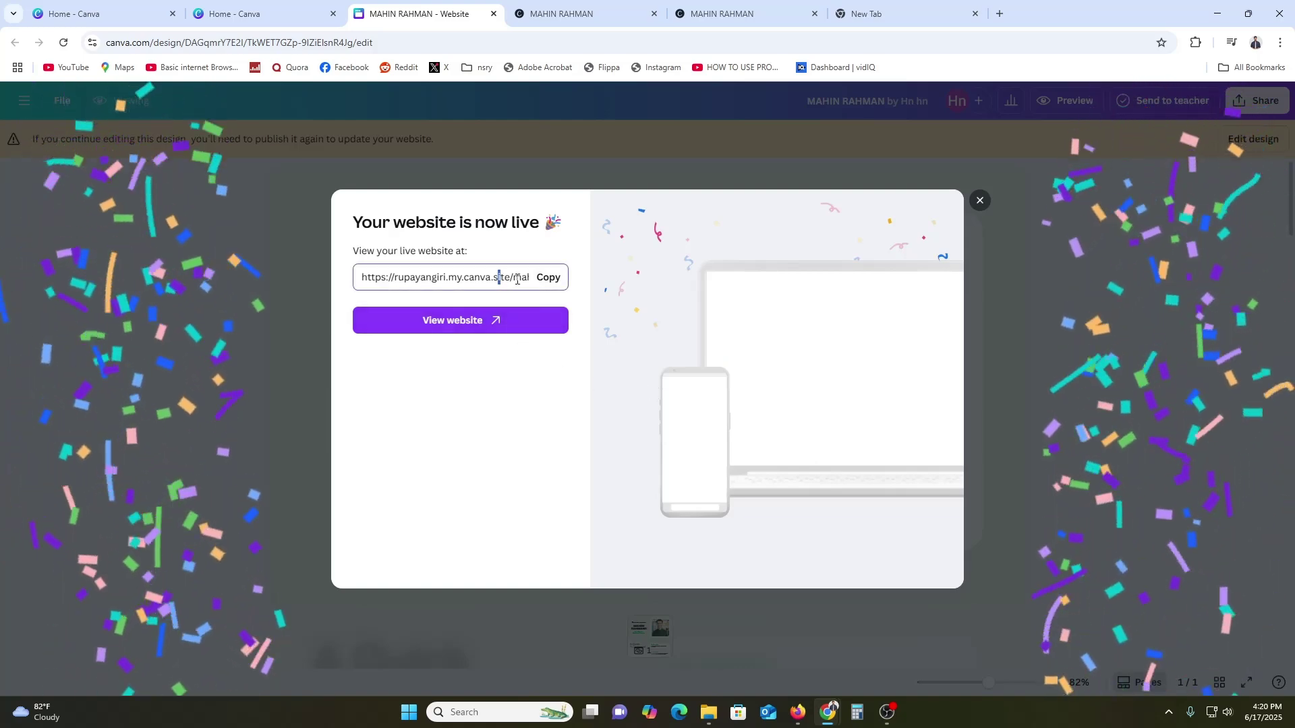
# View the live site at /mahin, then dismiss the website-is-live message in the editor
pyautogui.doubleClick(516, 277)
pyautogui.click(540, 321)
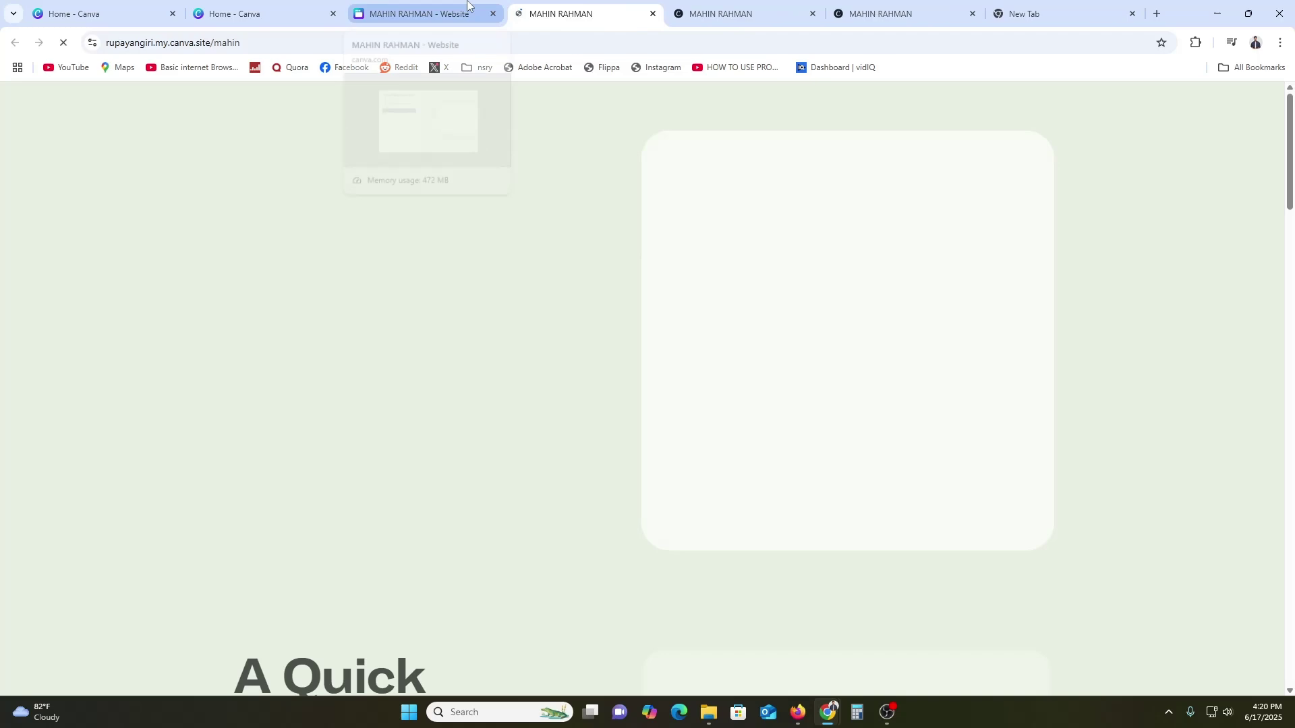
pyautogui.click(439, 13)
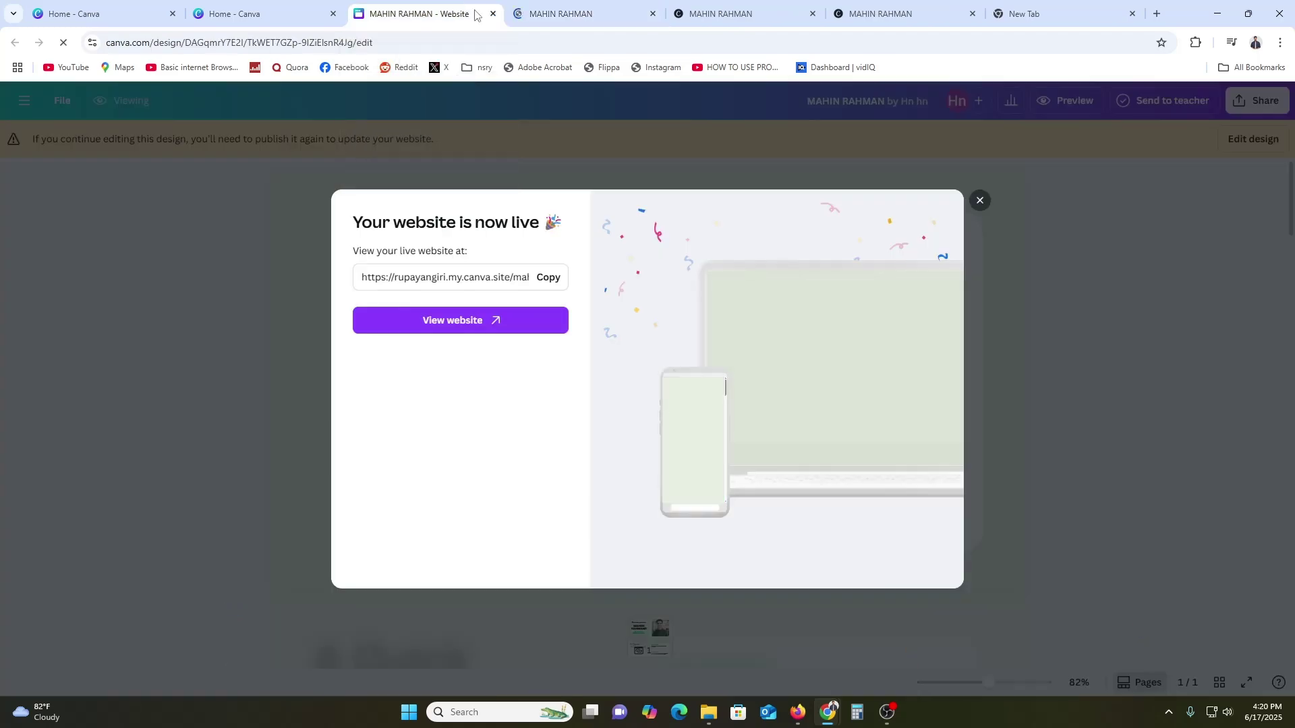
pyautogui.click(978, 200)
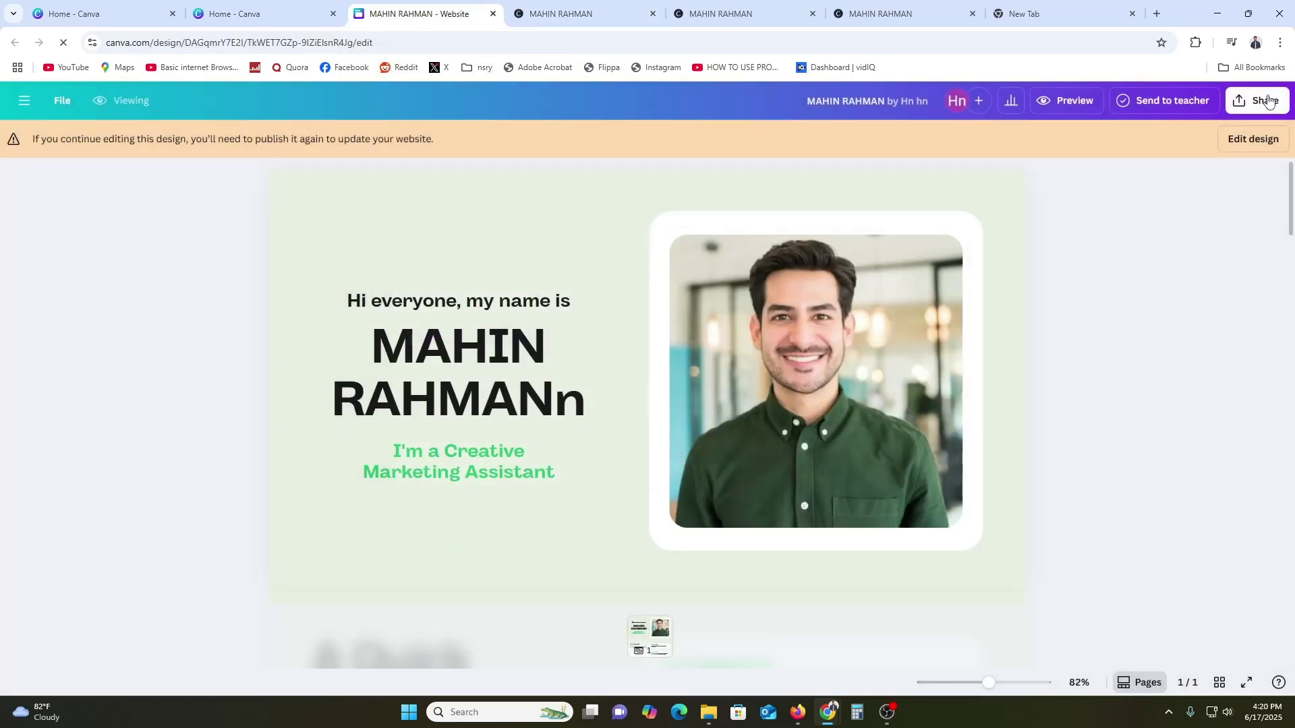
# Reopen the Website publishing panel with the /mahin site address ready for editing
pyautogui.click(1261, 100)
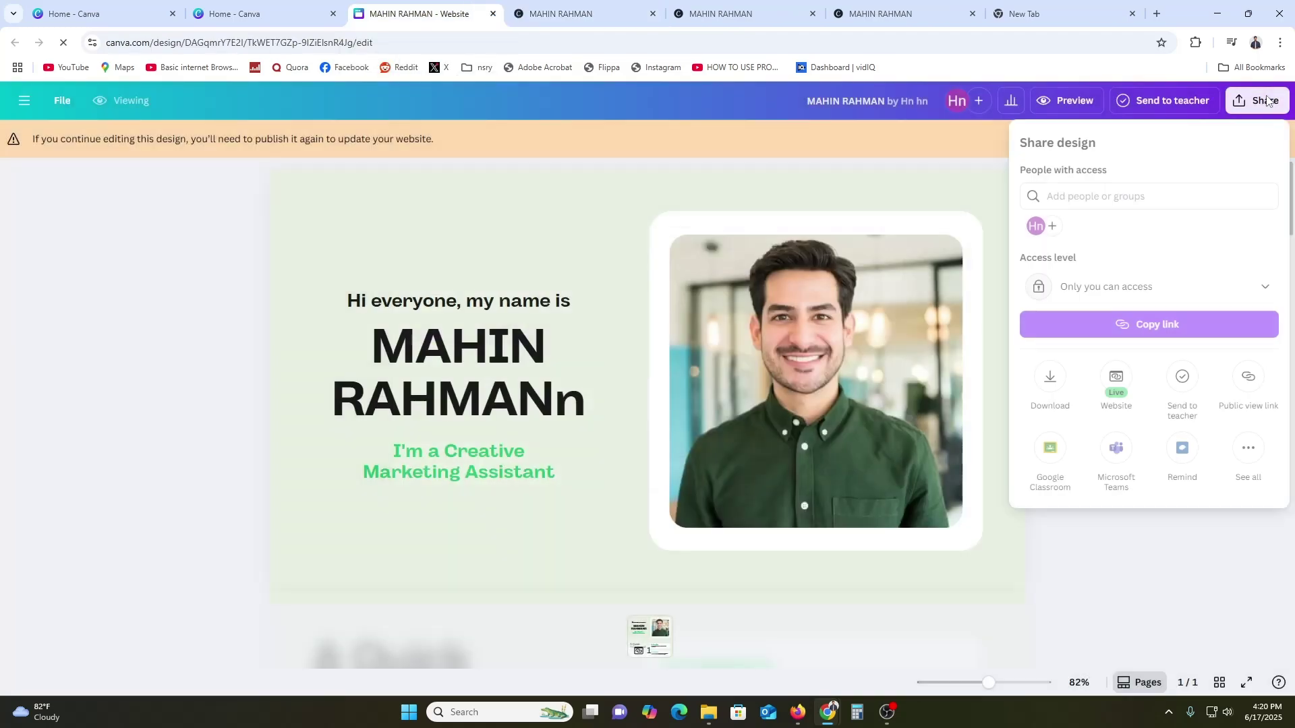
pyautogui.click(1249, 448)
pyautogui.scroll(-3, 1191, 481)
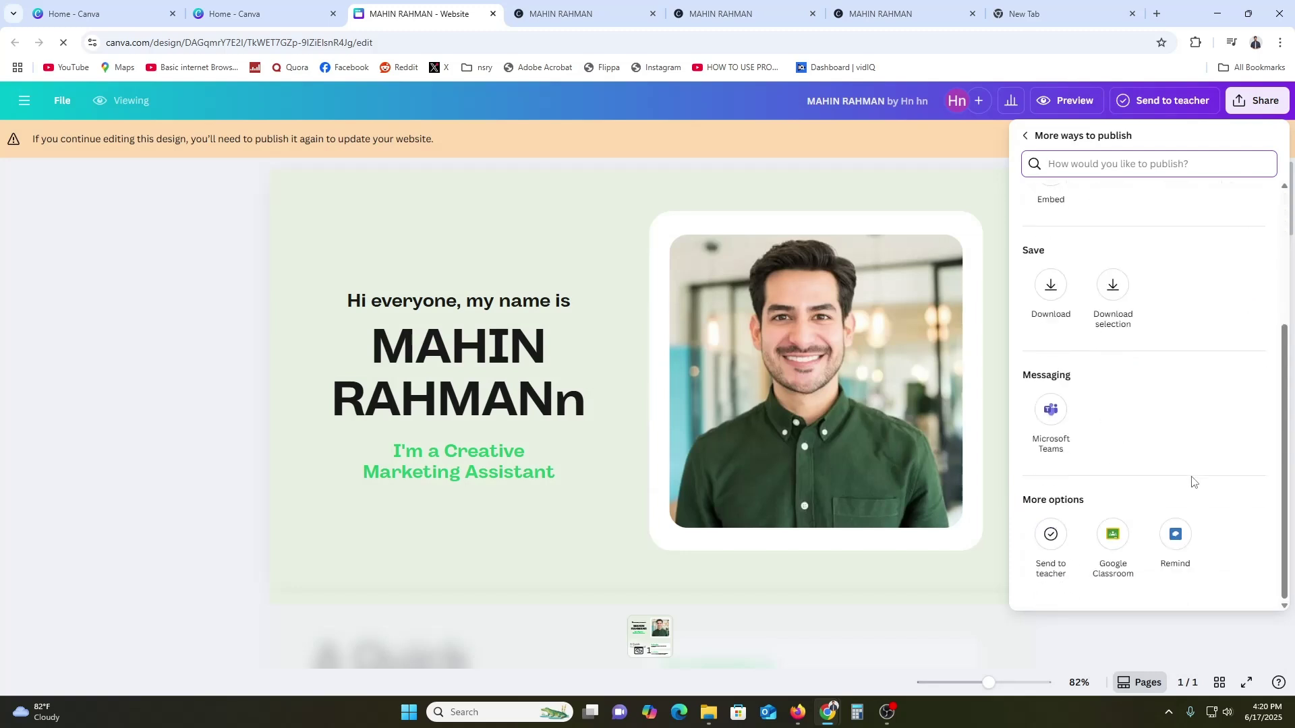
pyautogui.scroll(3, 1192, 483)
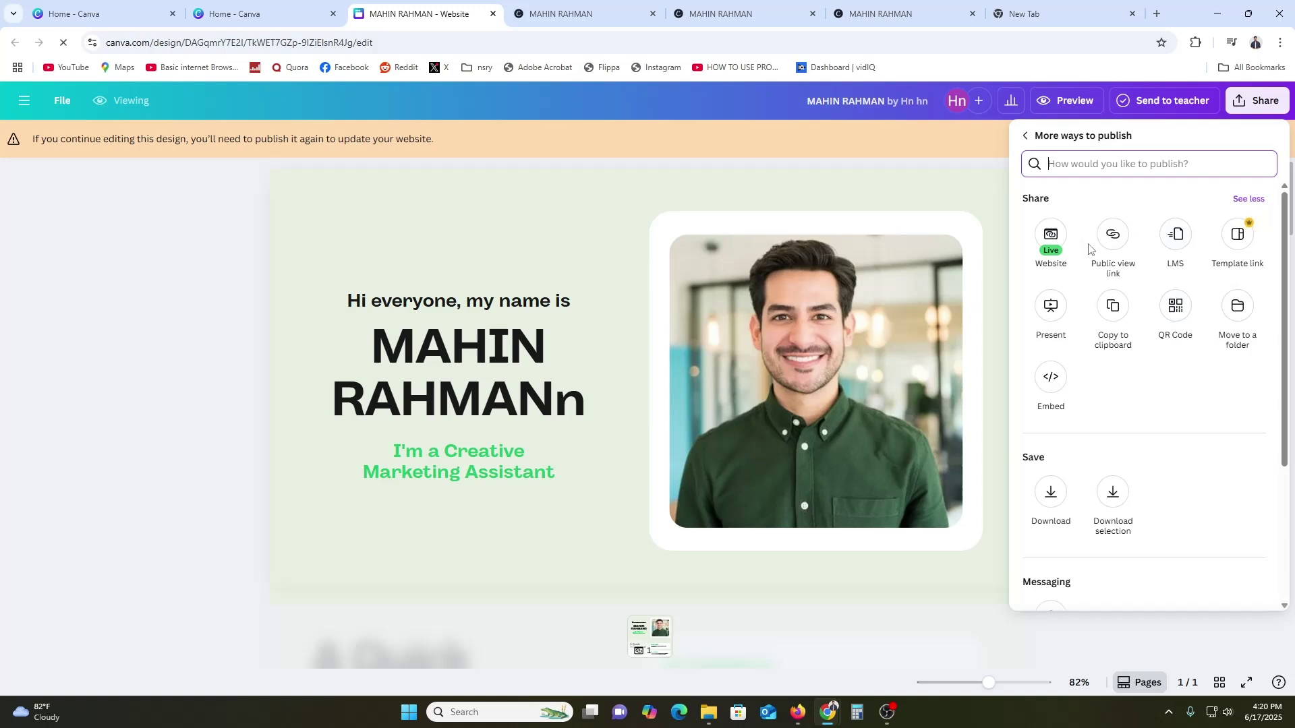
pyautogui.click(1055, 239)
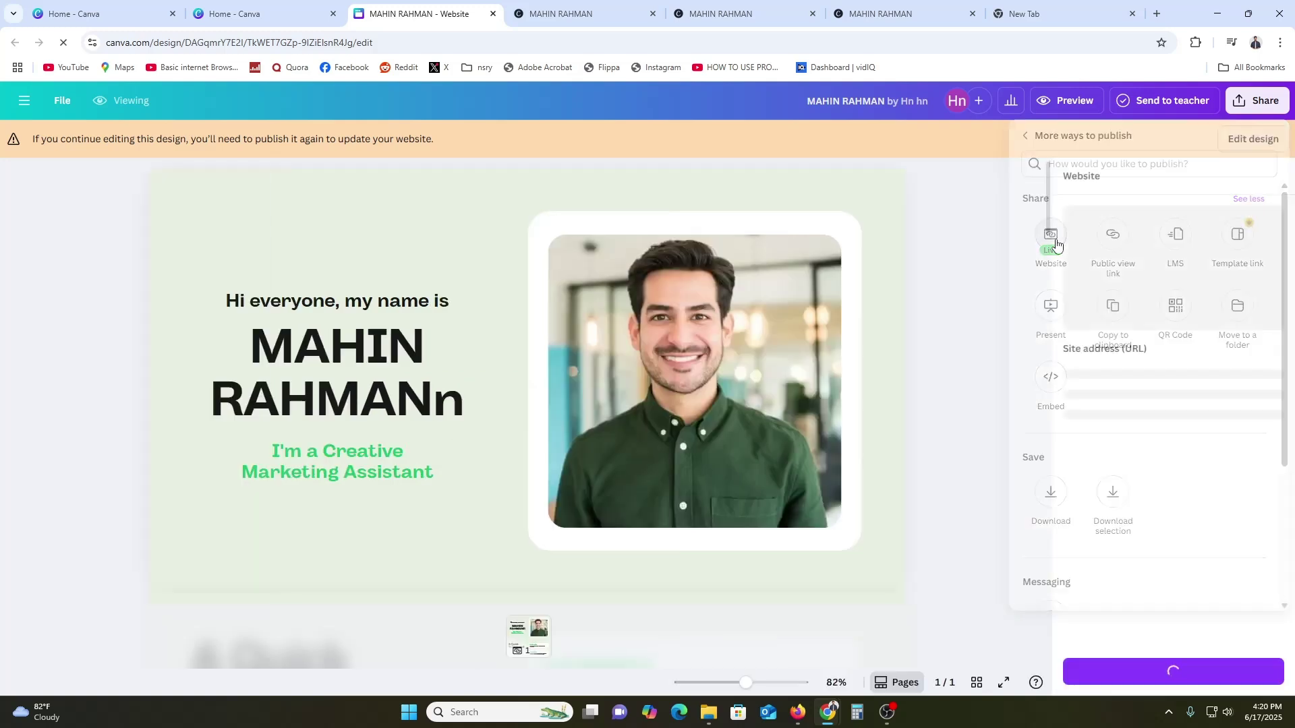
pyautogui.click(1273, 374)
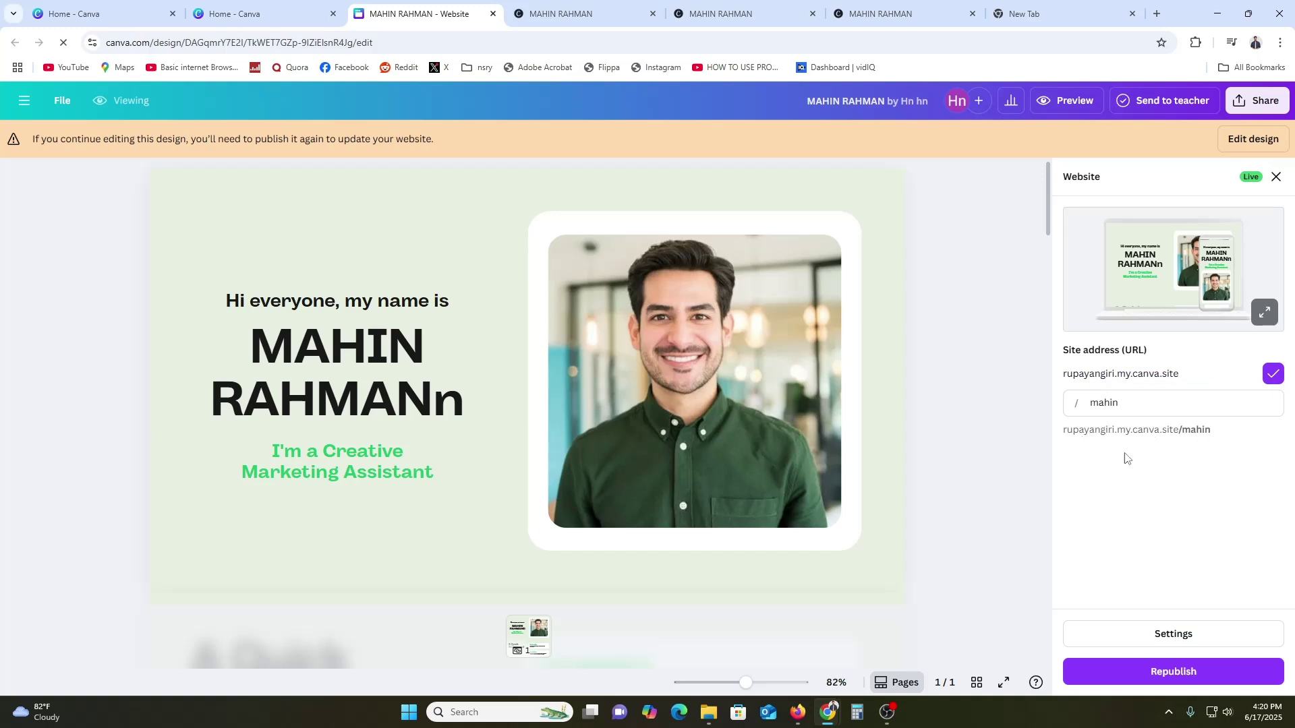
# In website settings, delete the preview image and turn off social link preview and mobile resizing
pyautogui.click(1189, 637)
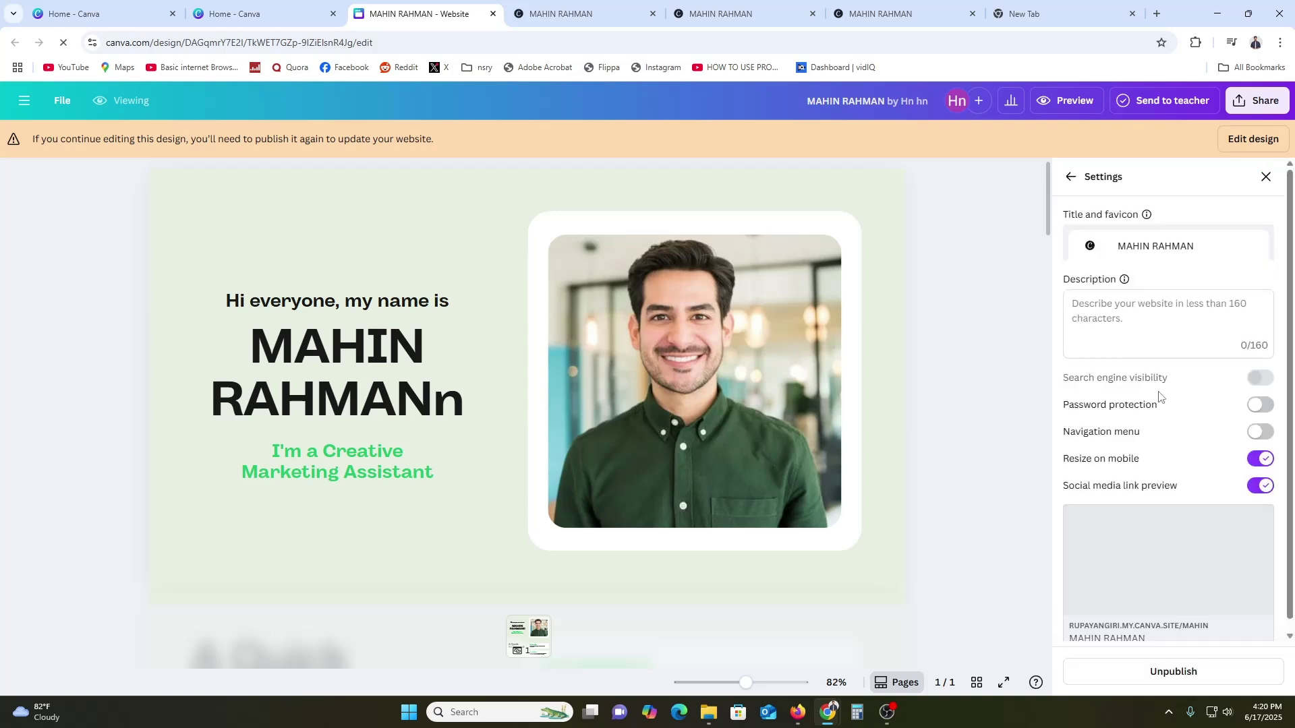
pyautogui.scroll(-1, 1177, 430)
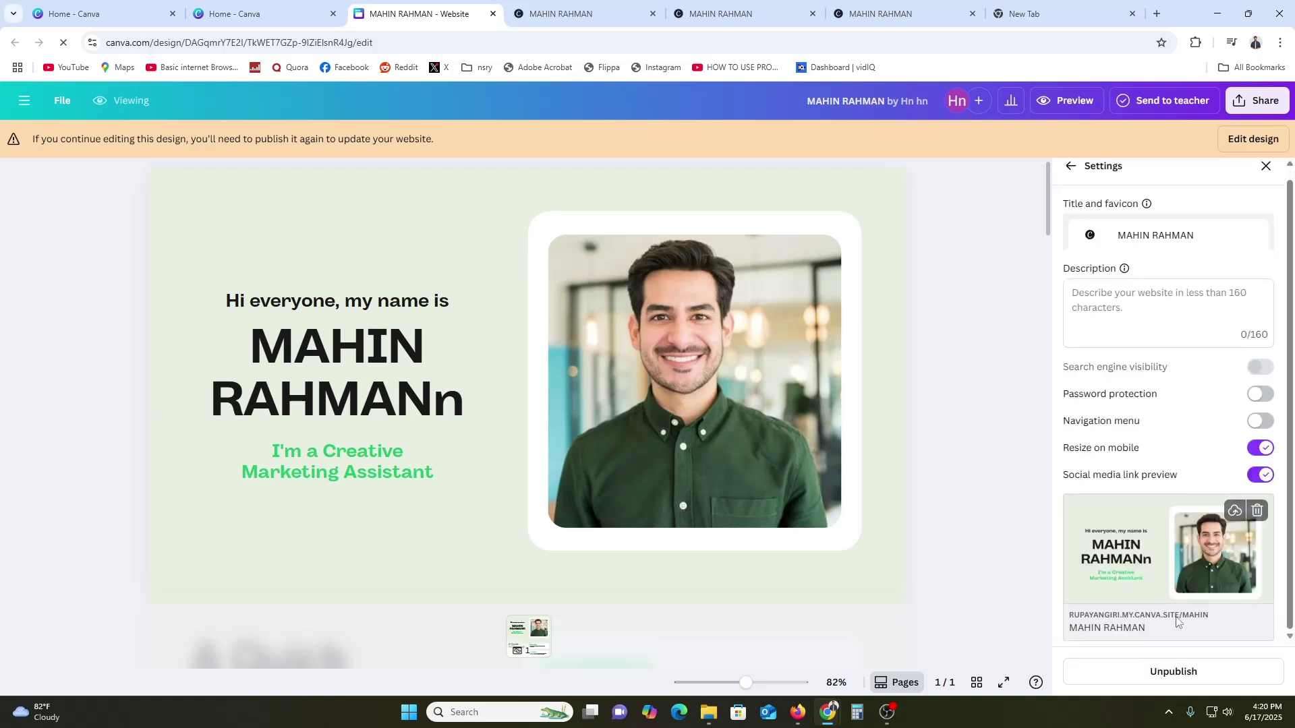
pyautogui.click(1257, 511)
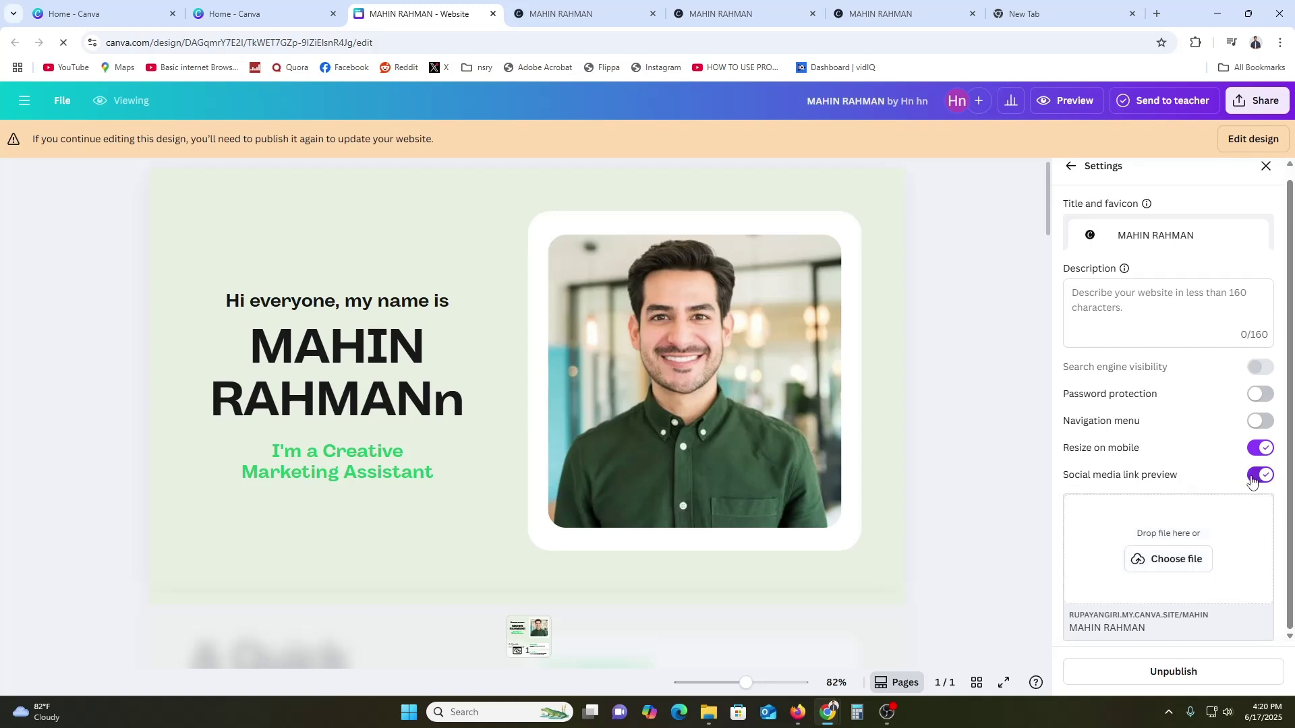
pyautogui.click(1253, 479)
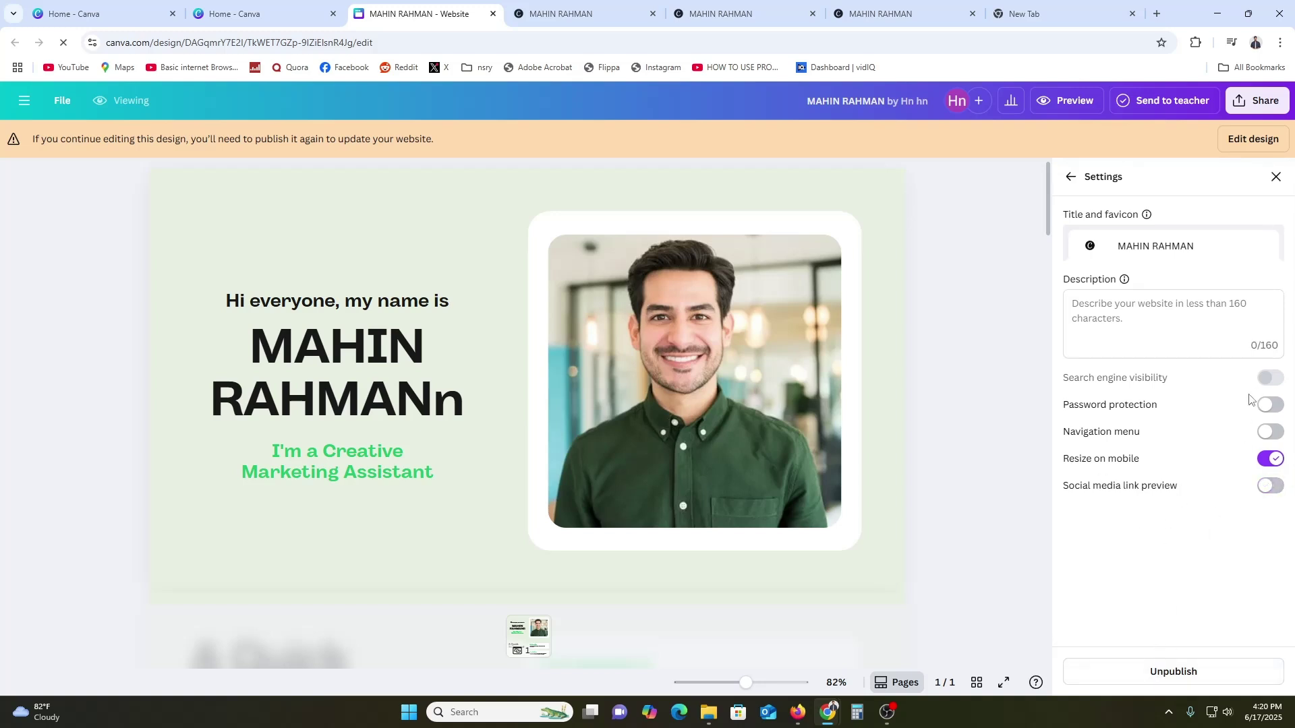
pyautogui.click(1270, 459)
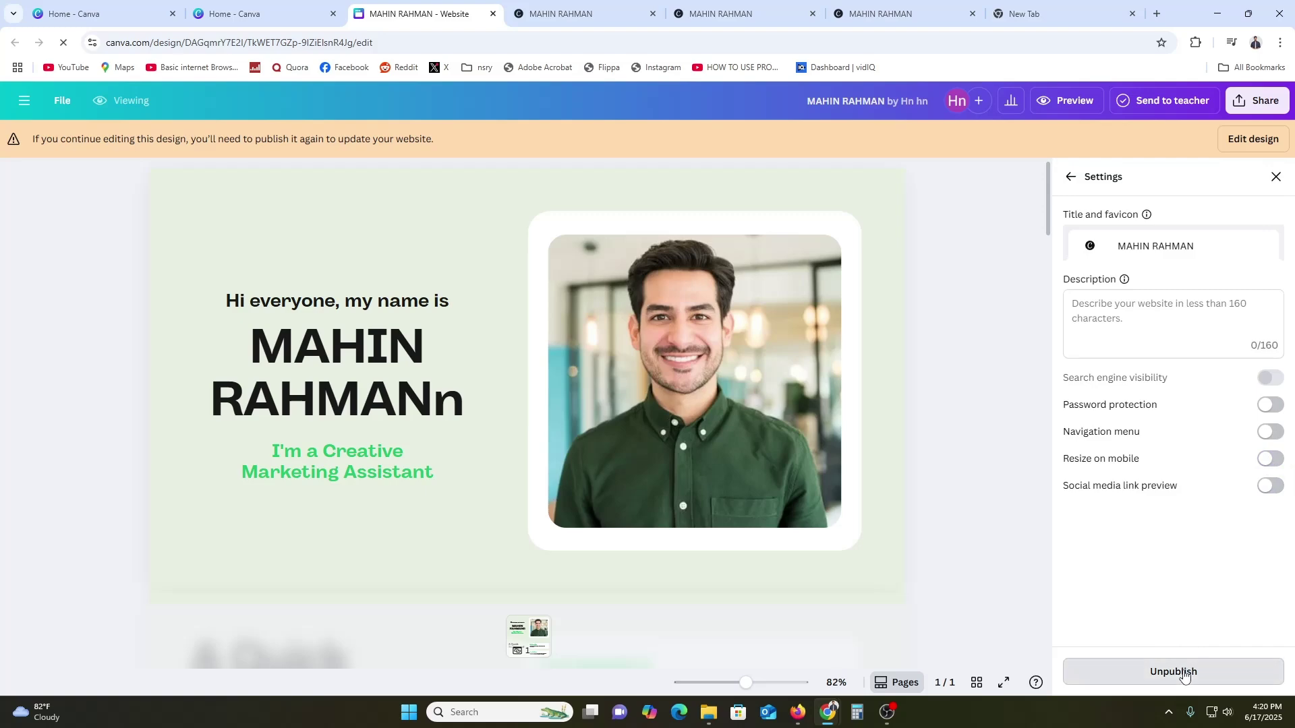
# Unpublish the portfolio website and confirm it
pyautogui.click(1183, 671)
pyautogui.click(755, 439)
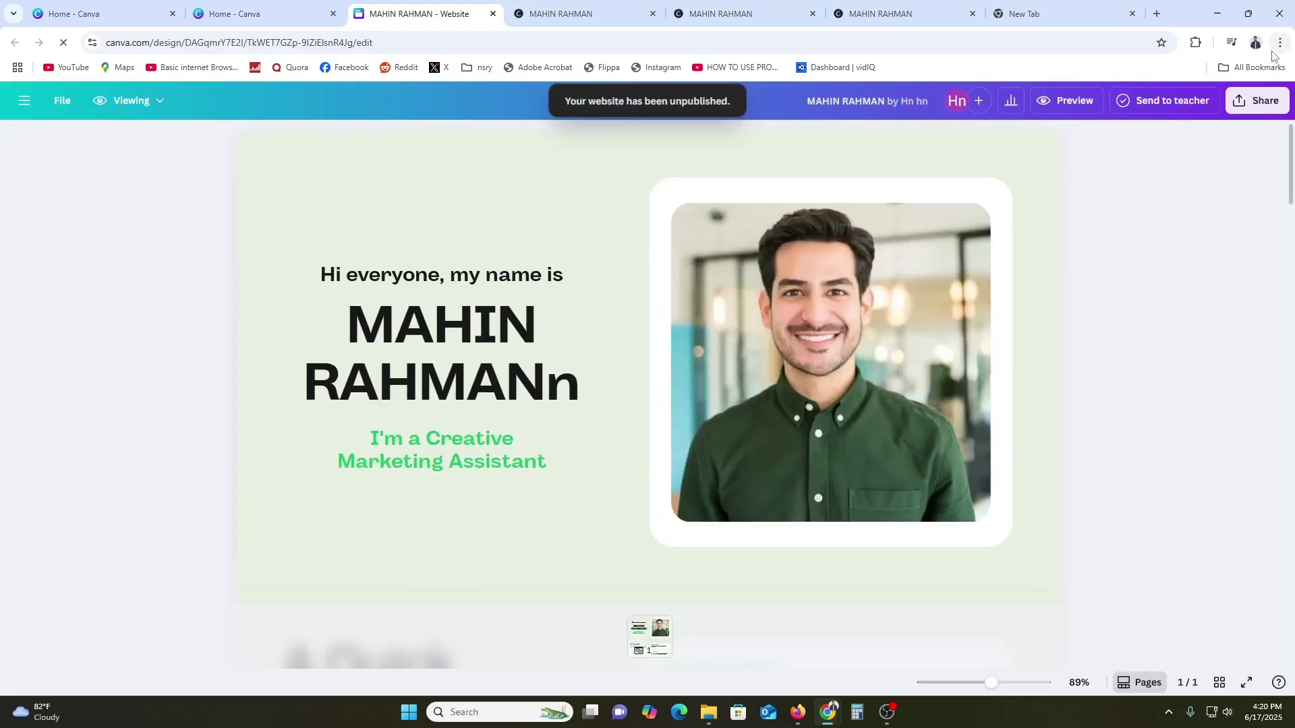
pyautogui.click(1240, 102)
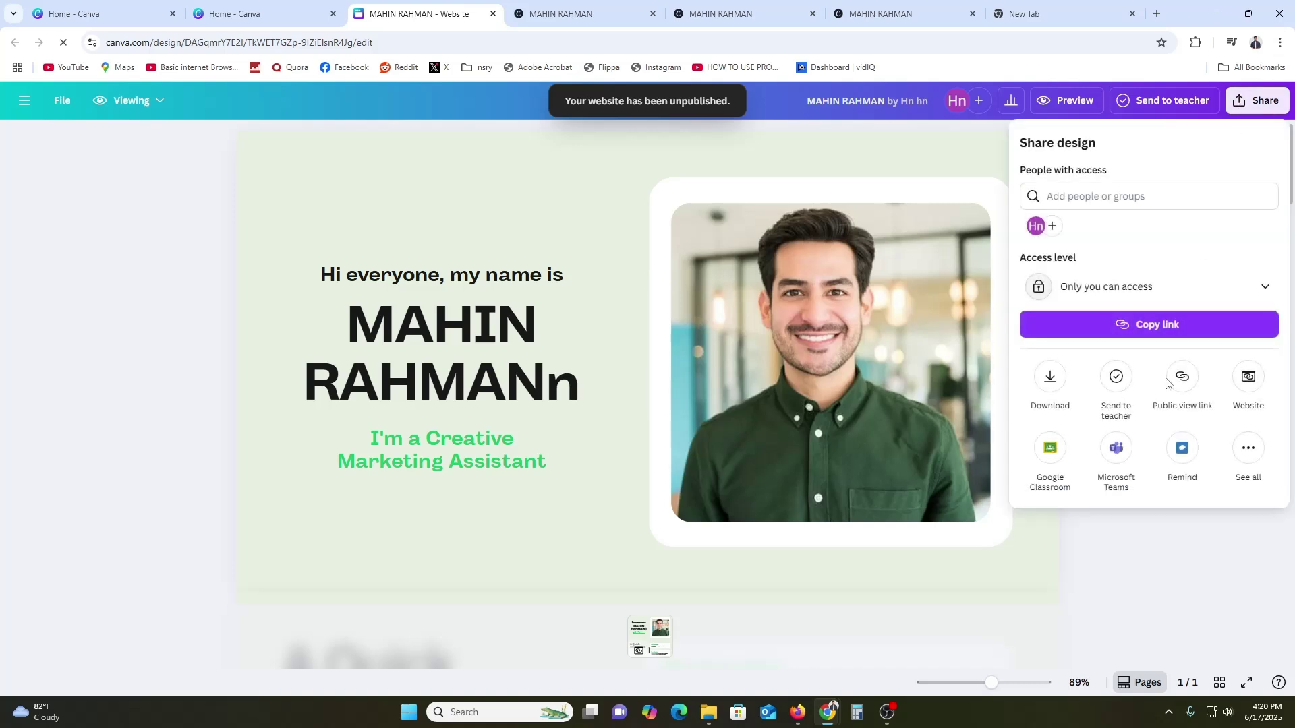
pyautogui.click(1241, 379)
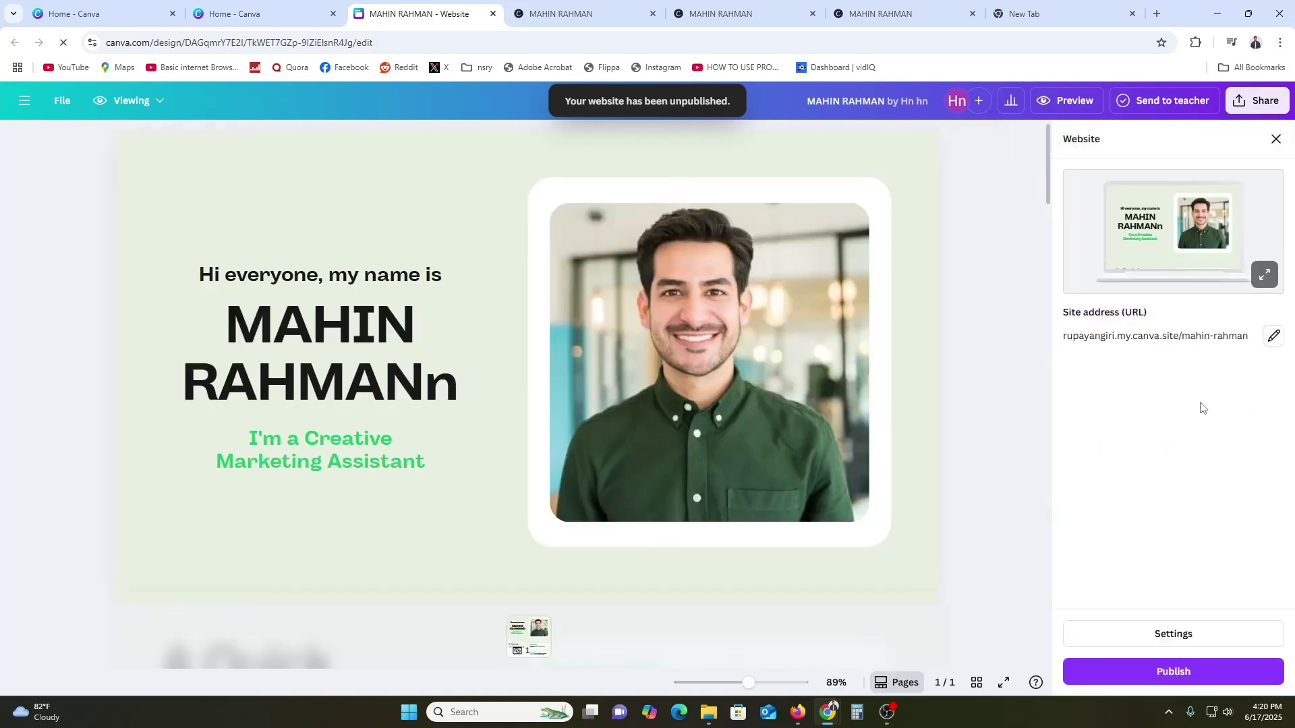
pyautogui.click(1272, 335)
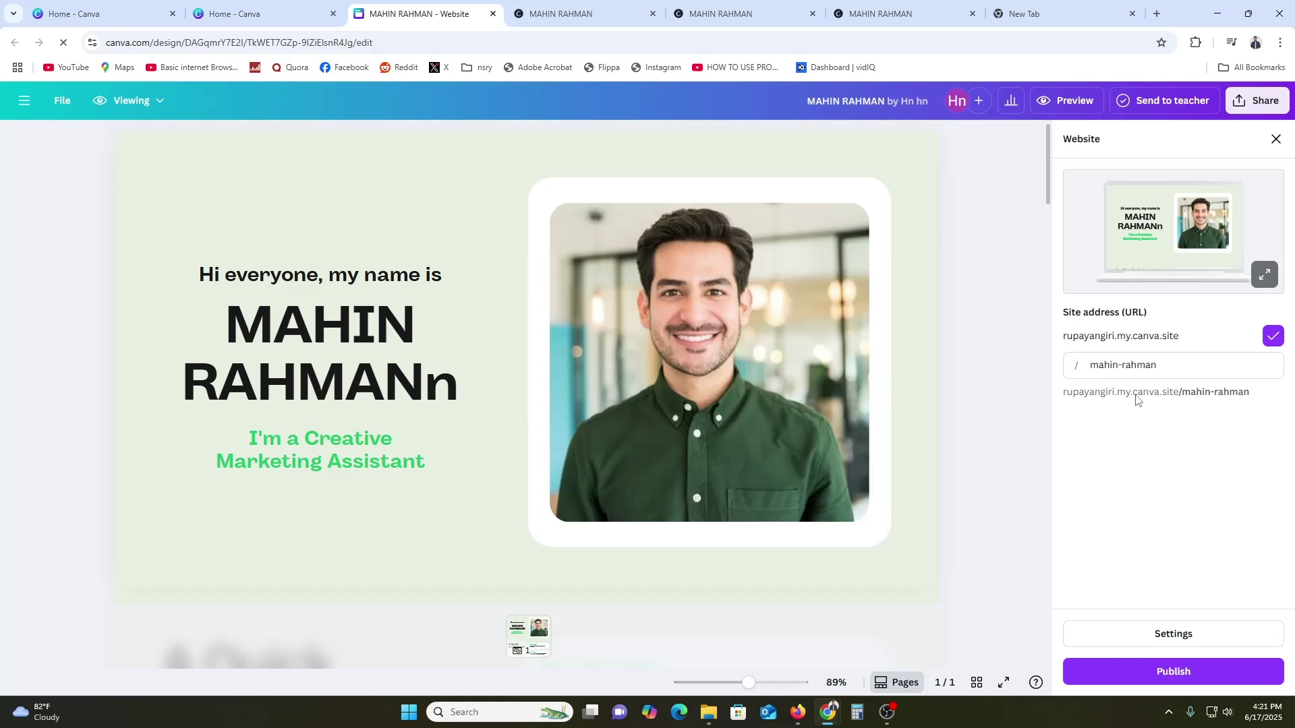
pyautogui.click(1126, 366)
pyautogui.doubleClick(1126, 366)
pyautogui.click(1182, 358)
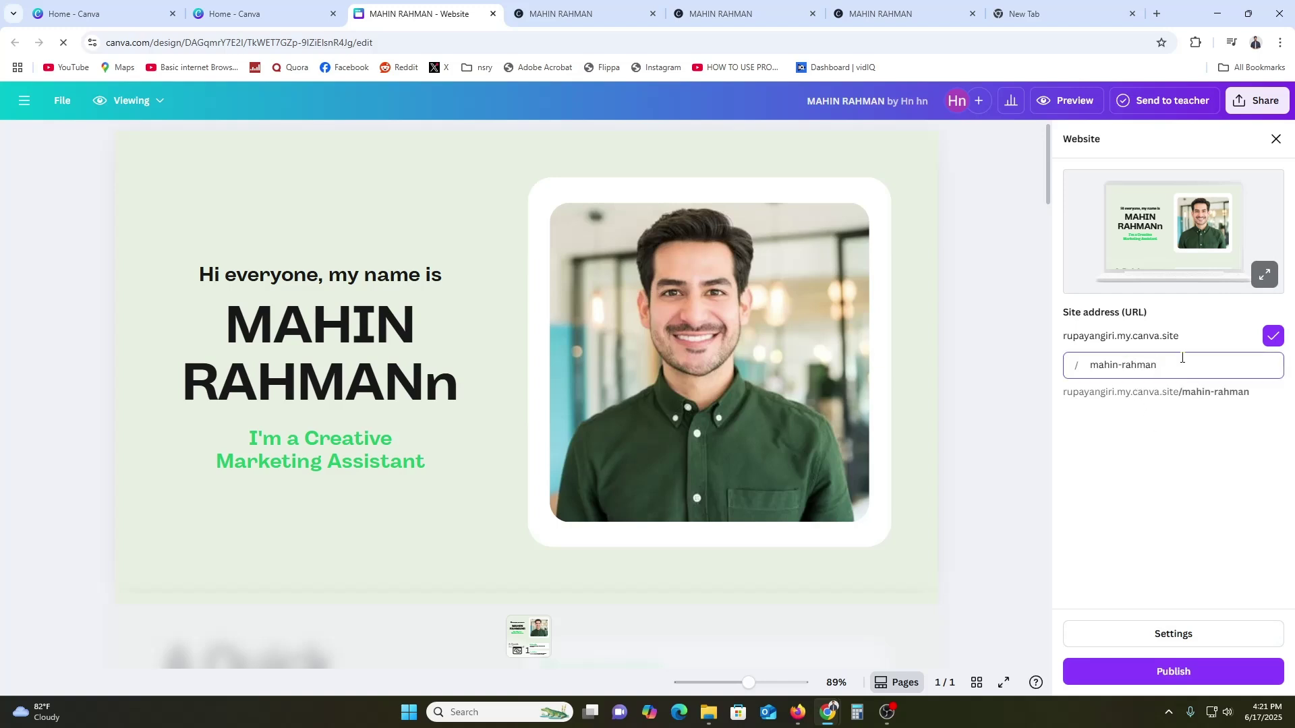